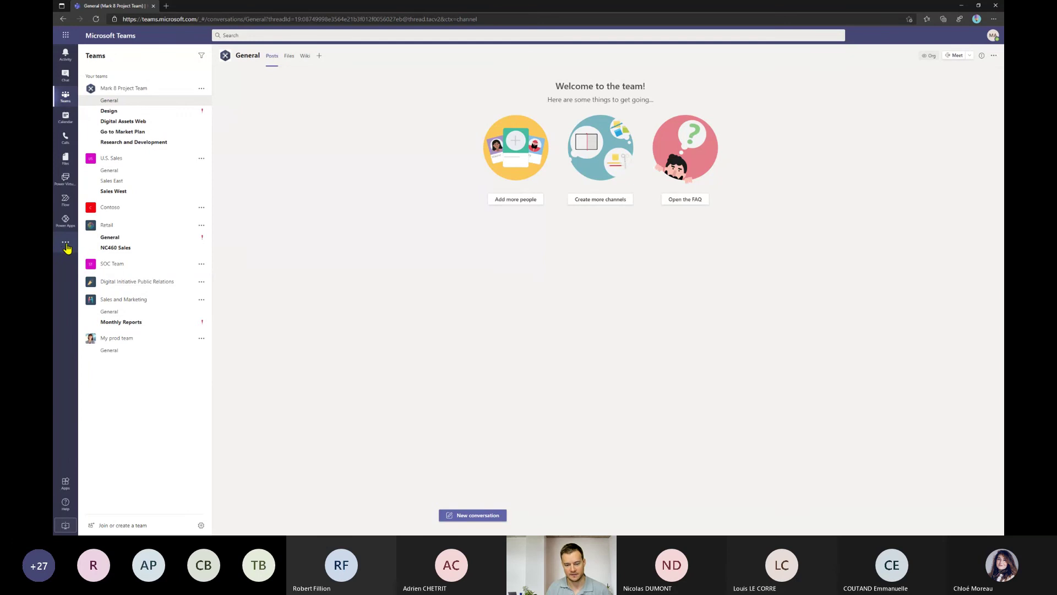
Search the additional Teams apps for "virtual agent".
click(66, 243)
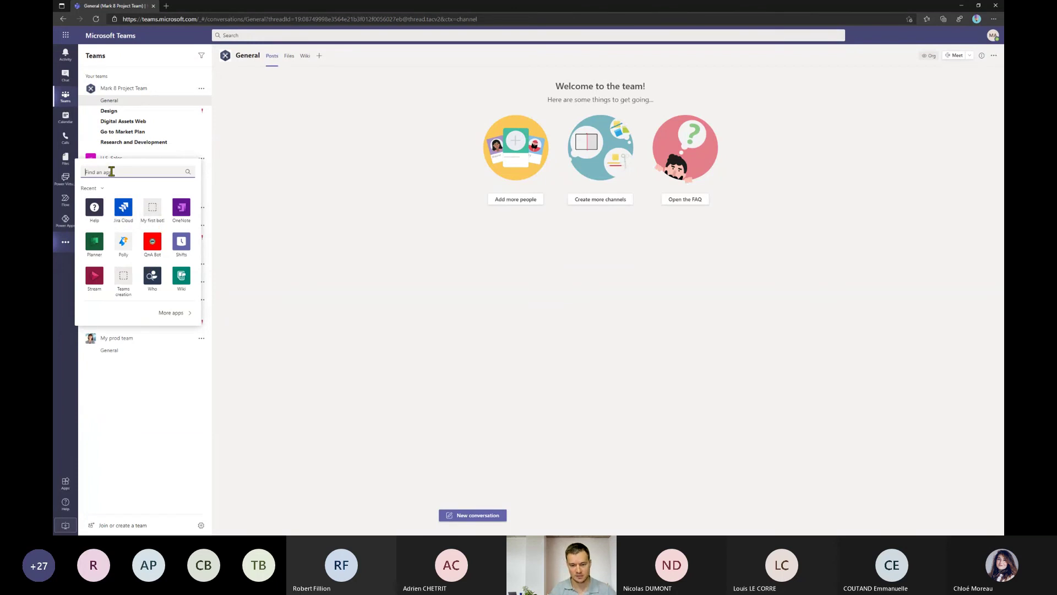
text(virtual agent)
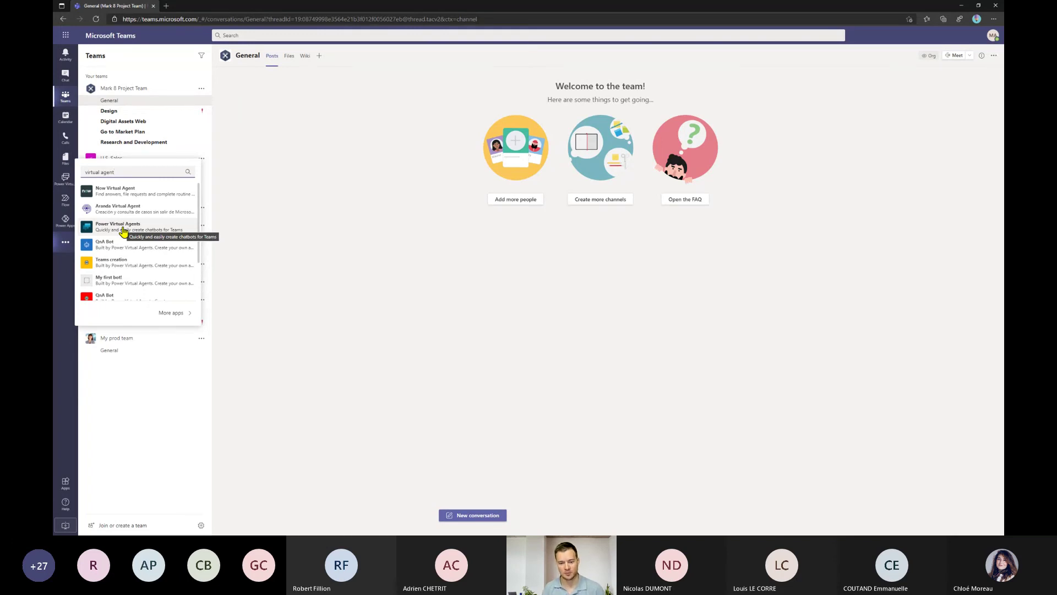
click(61, 282)
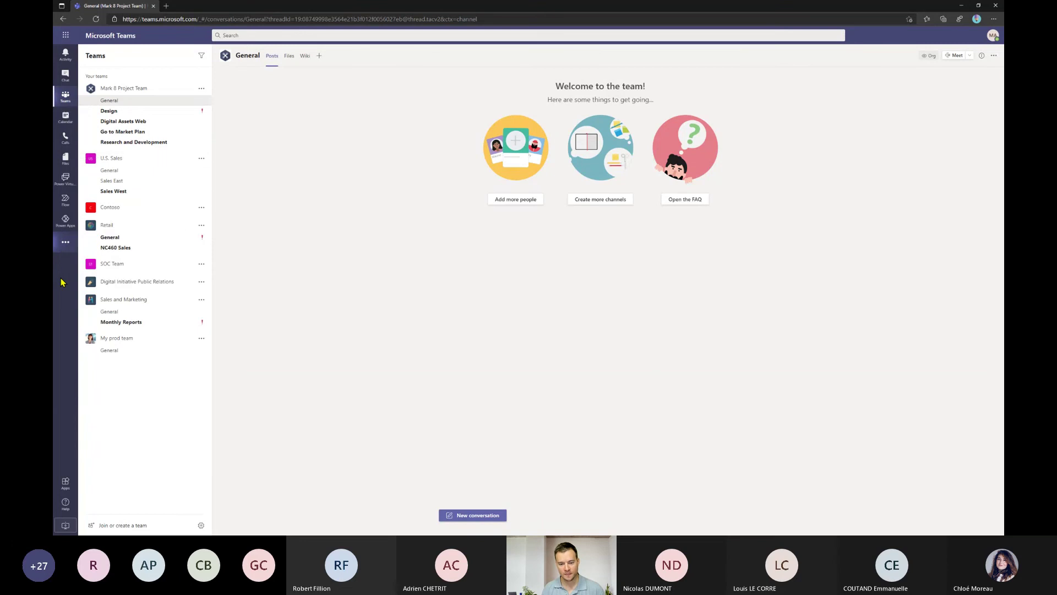
Open the pinned Power Virtual Agents app and view the chatbots of the SOC Team and the Mark 8 Project Team.
right_click(66, 182)
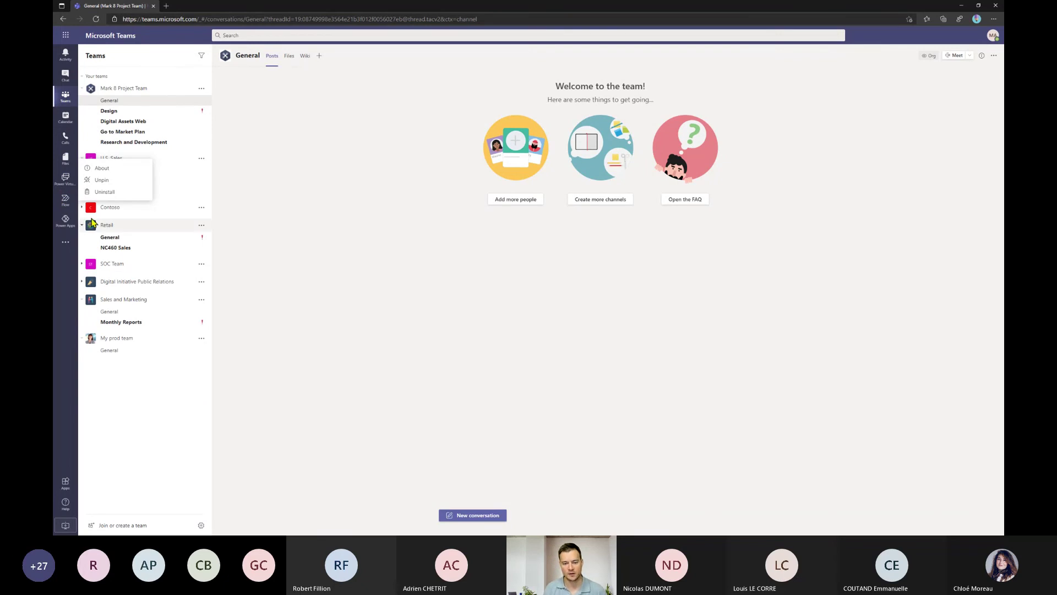
click(65, 179)
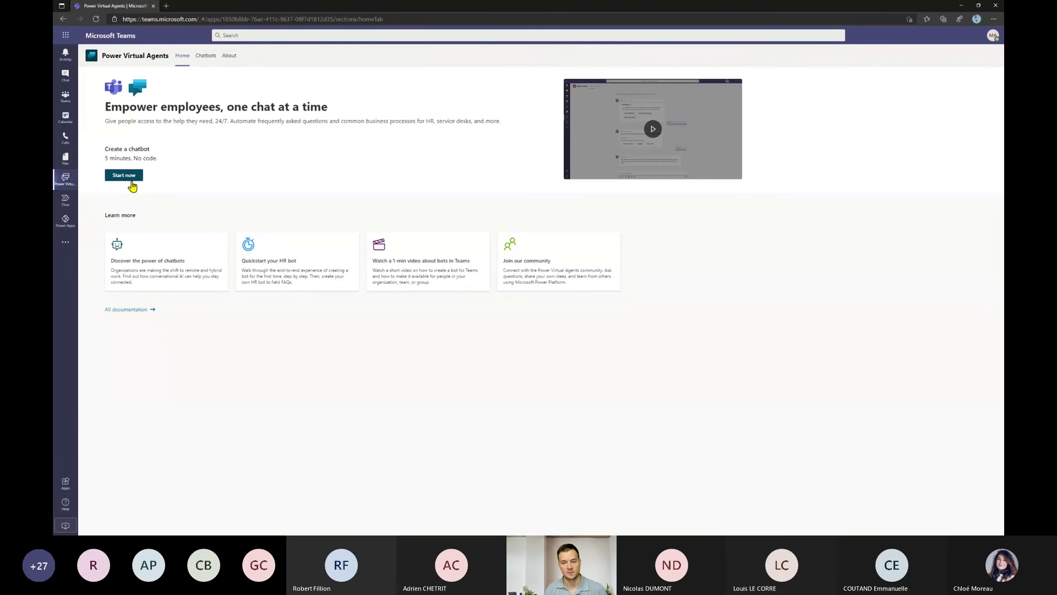
click(206, 55)
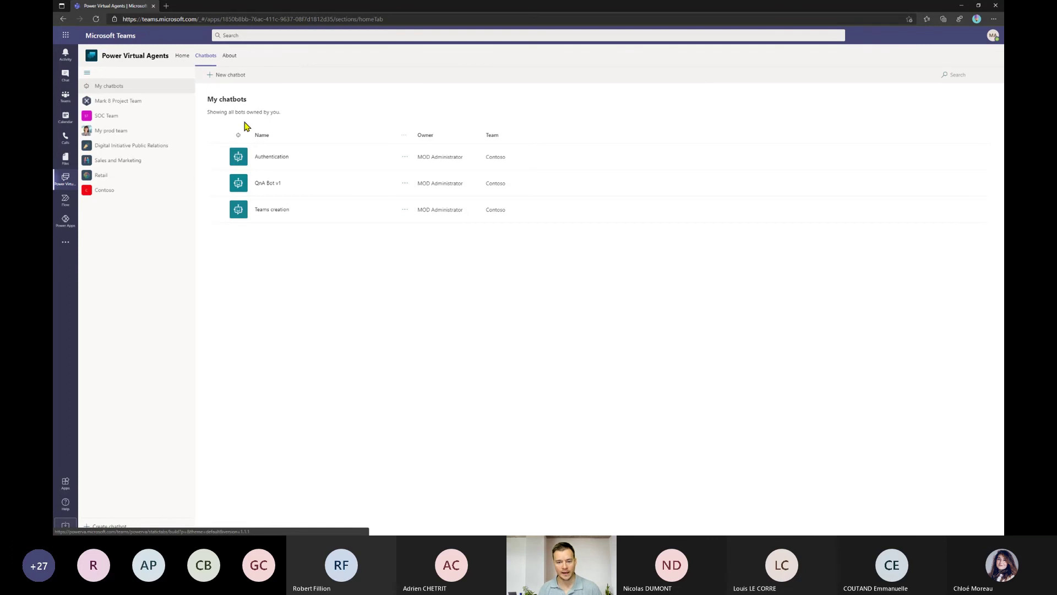
click(113, 118)
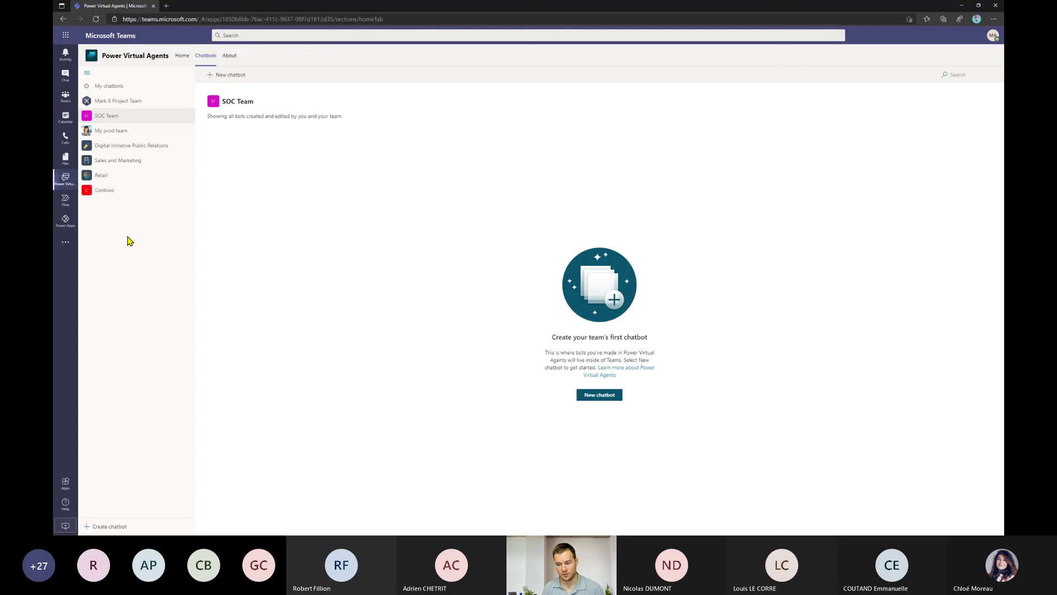
click(131, 102)
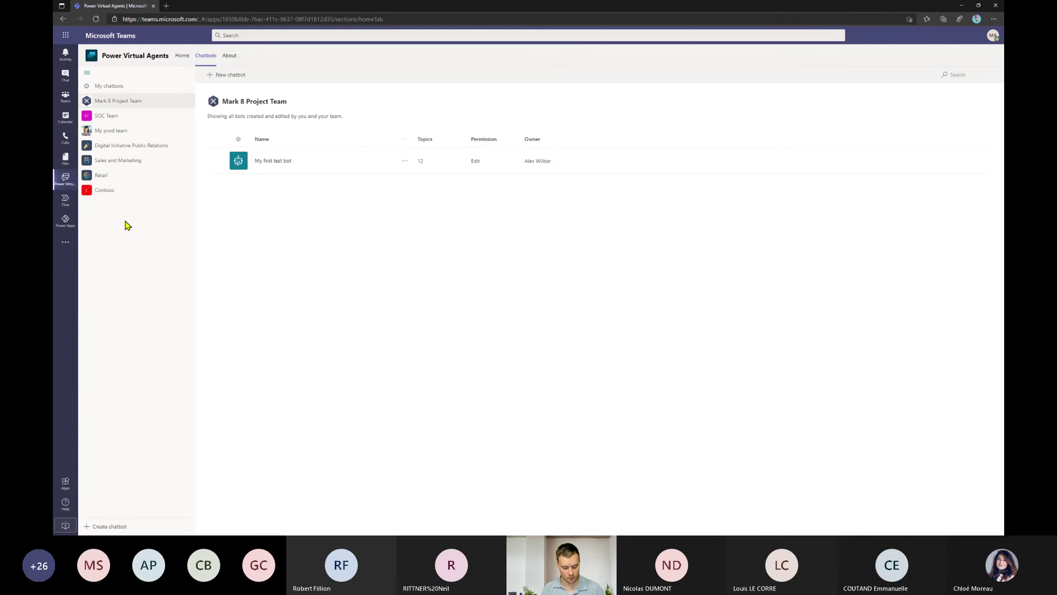
Open the Power Platform admin center at admin.powerplatform.microsoft.com in a new browser tab.
key(ctrl+t)
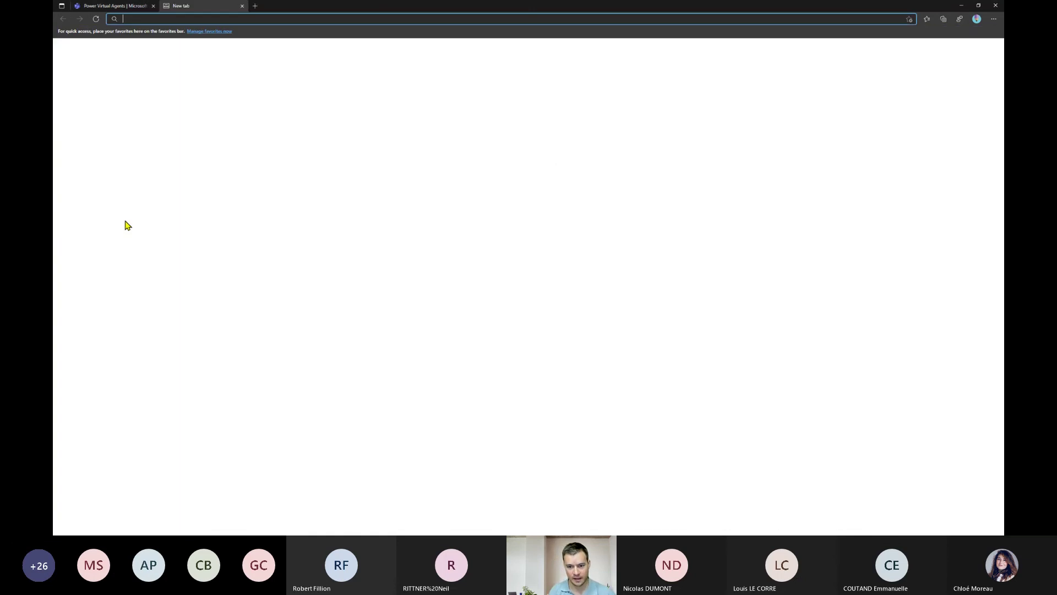
text(admin)
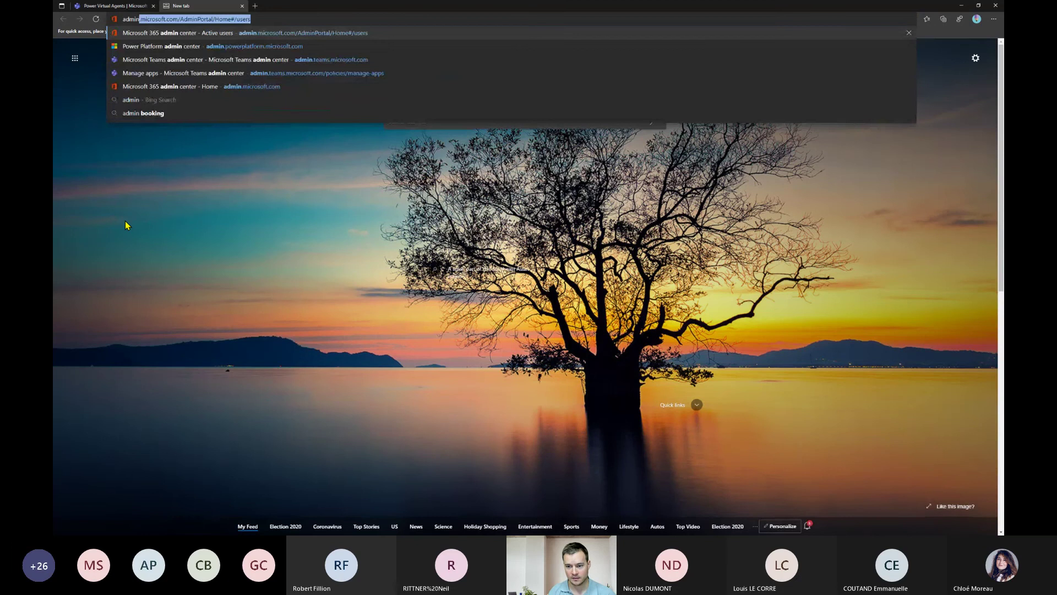
key(Down)
key(Return)
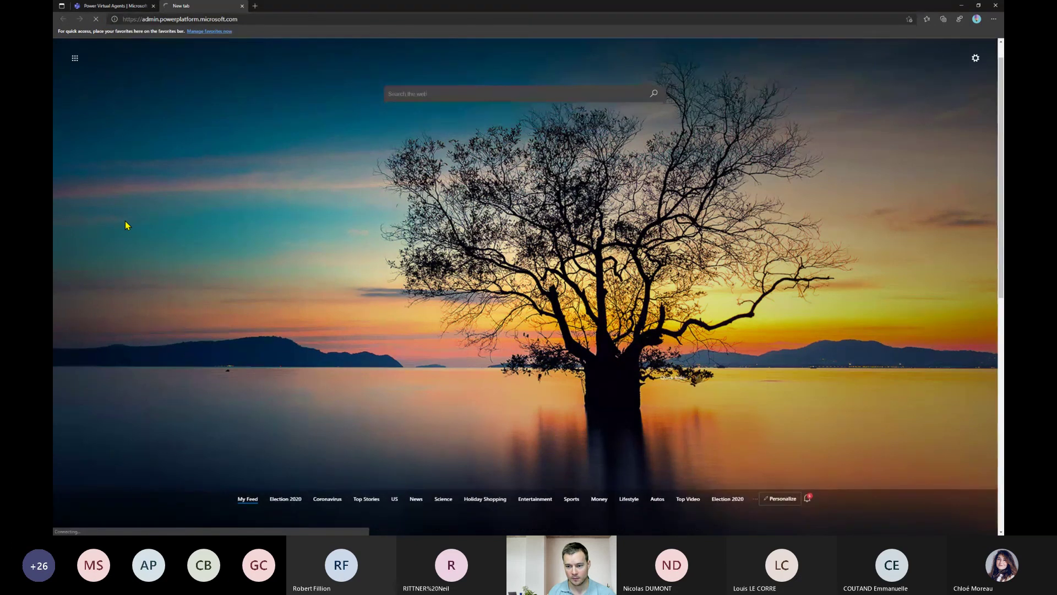
Open the Microsoft Teams admin center in another browser tab, then view the environments in the Power Platform admin center.
key(ctrl+t)
text(admin)
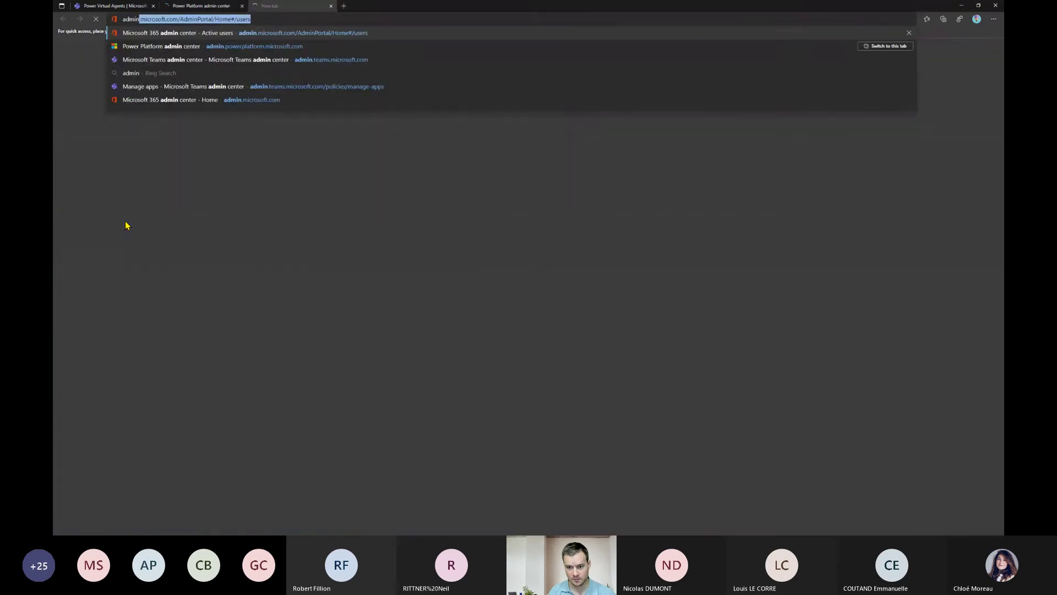
key(Down)
key(Down)
key(Return)
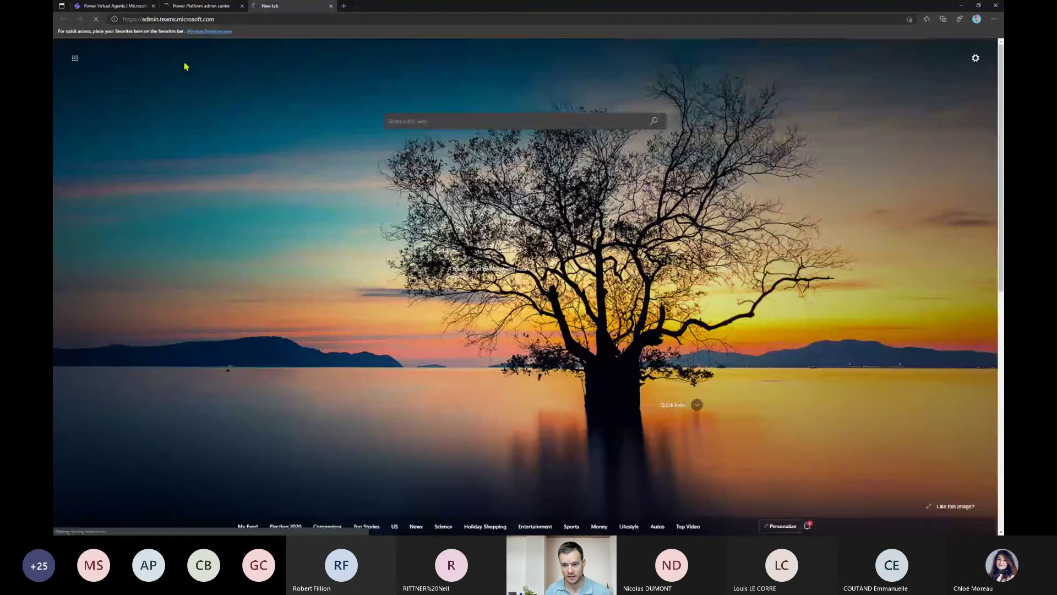
click(212, 6)
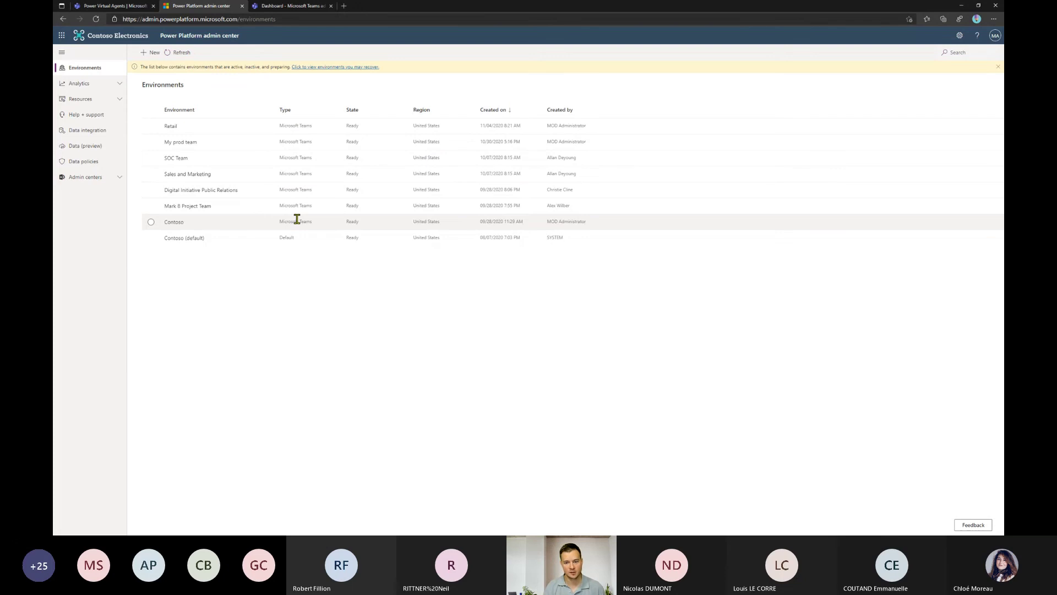
Return to Power Virtual Agents in Teams and start a new chatbot for the Contoso team.
click(116, 10)
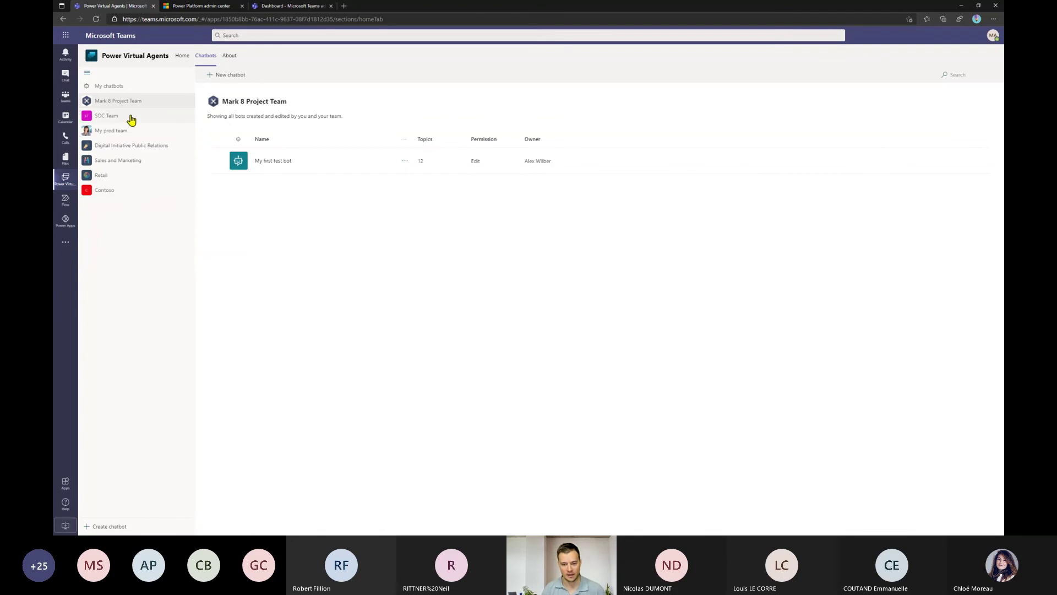
click(121, 190)
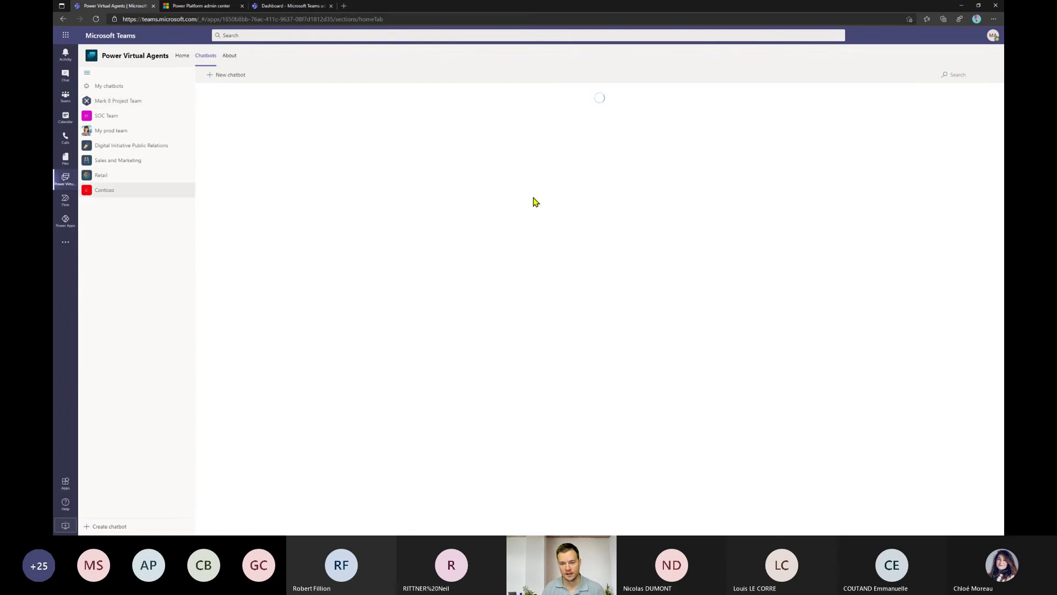
click(228, 75)
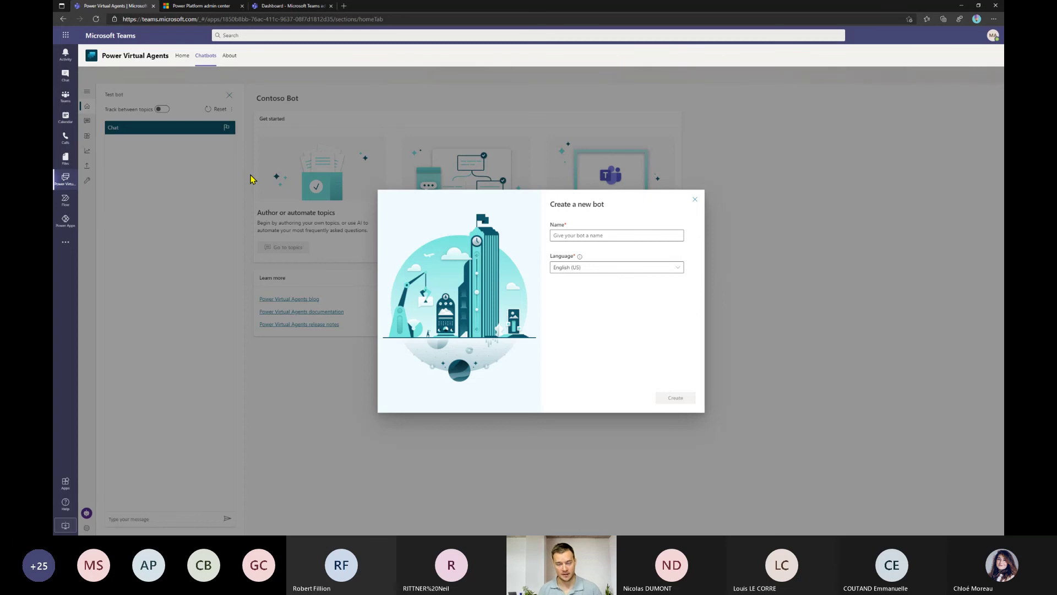
click(641, 235)
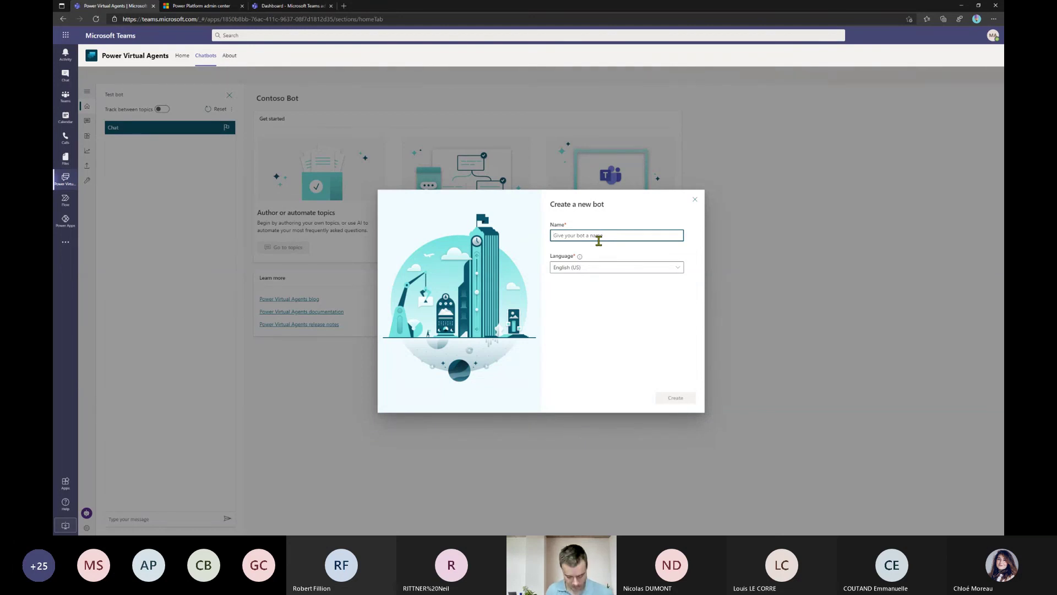
text(M)
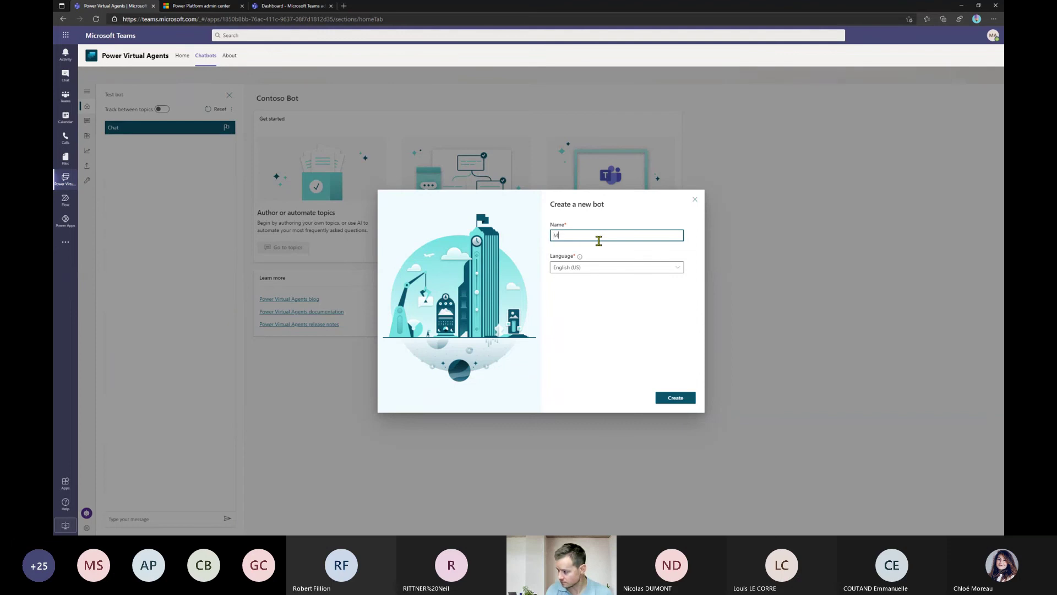
text(y firs)
key(ctrl+a)
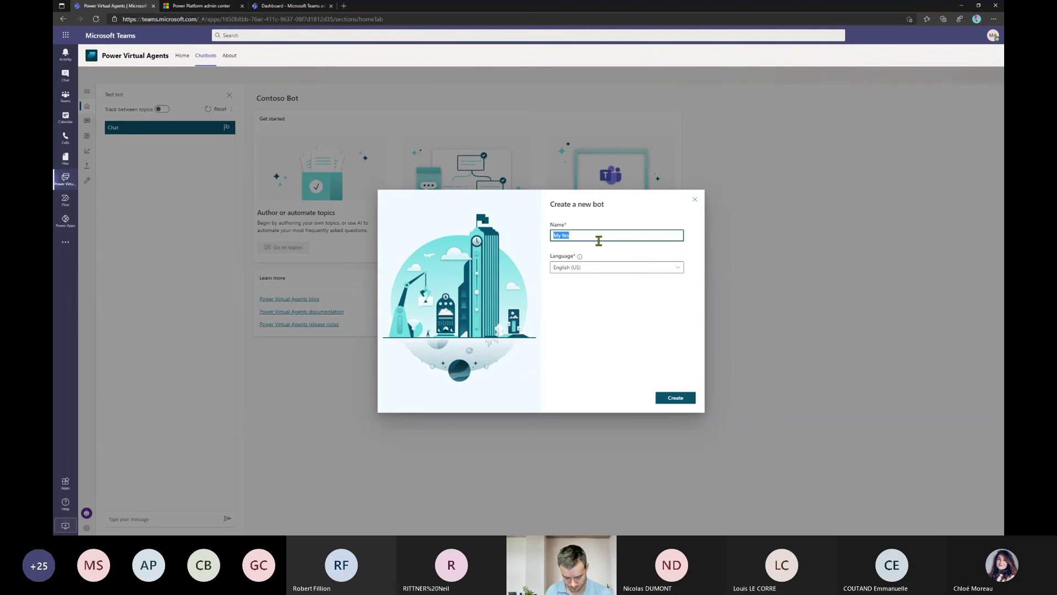
text(My jo)
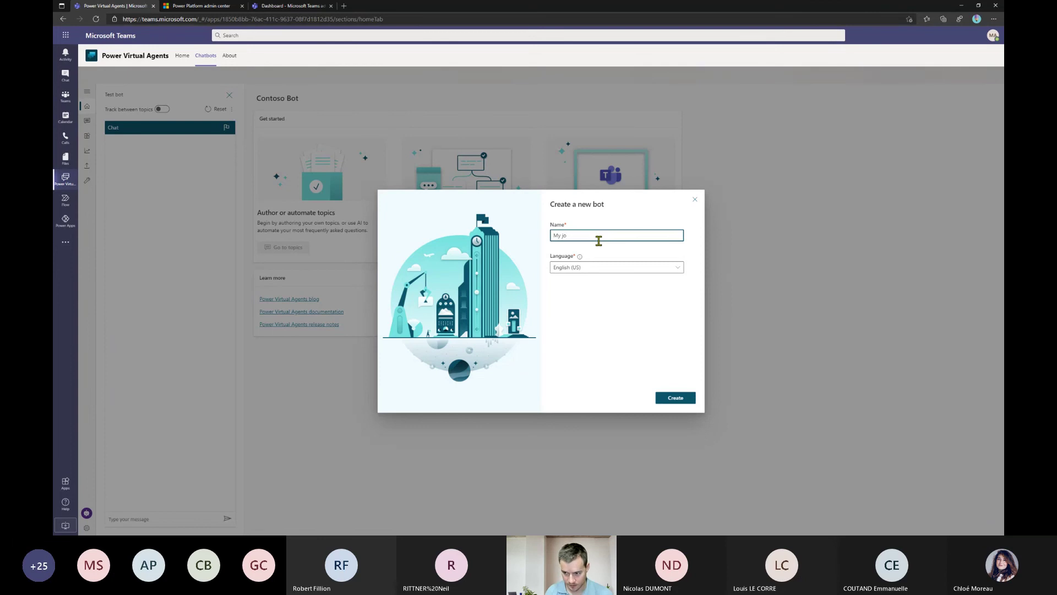
Name the new bot "Tell me a joke" and create it.
key(ctrl+a)
text(Tell m)
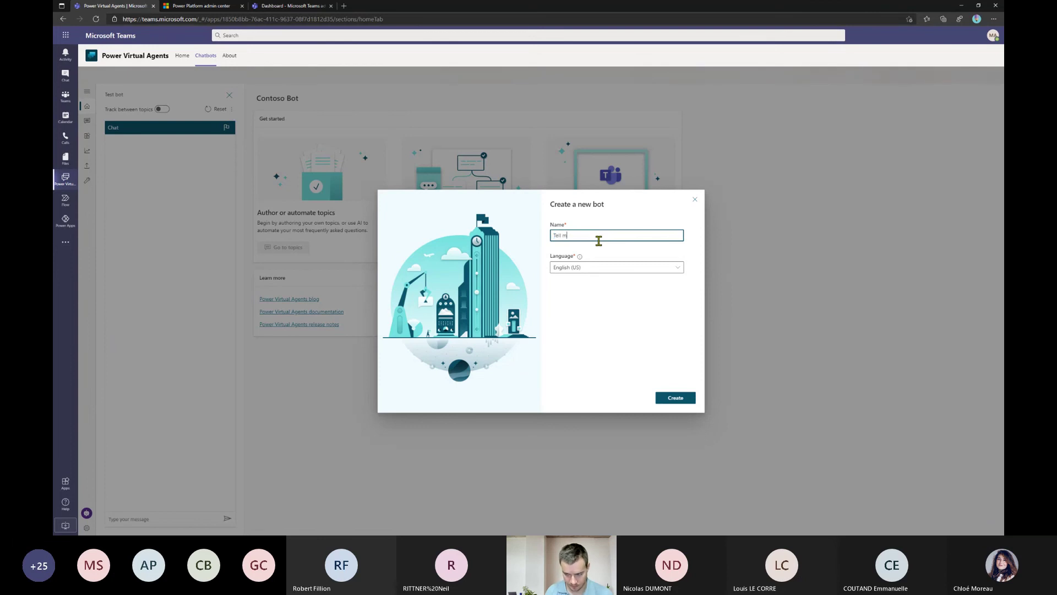
text(e a joke)
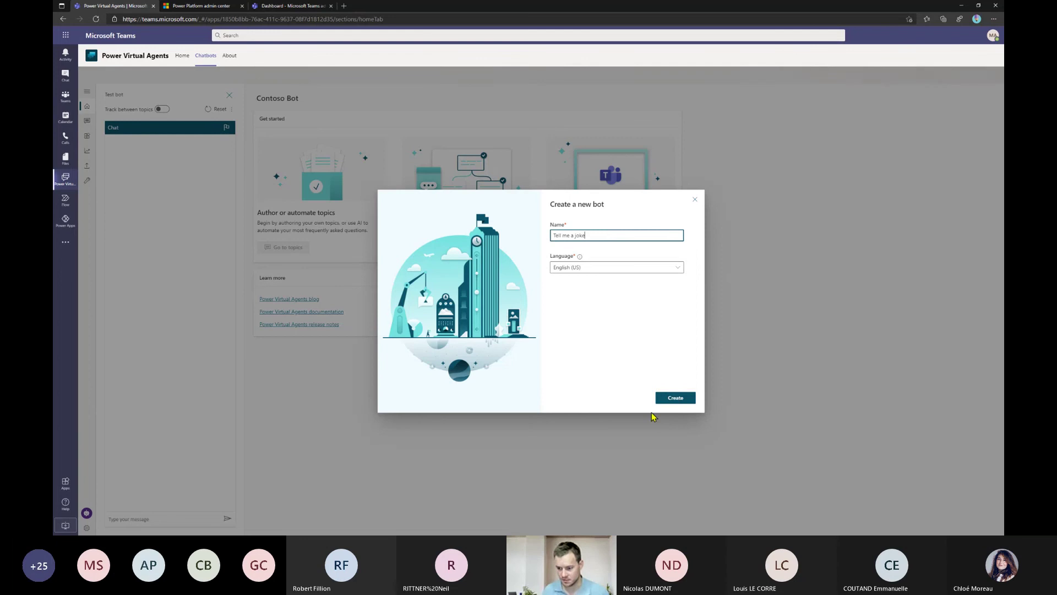
click(666, 405)
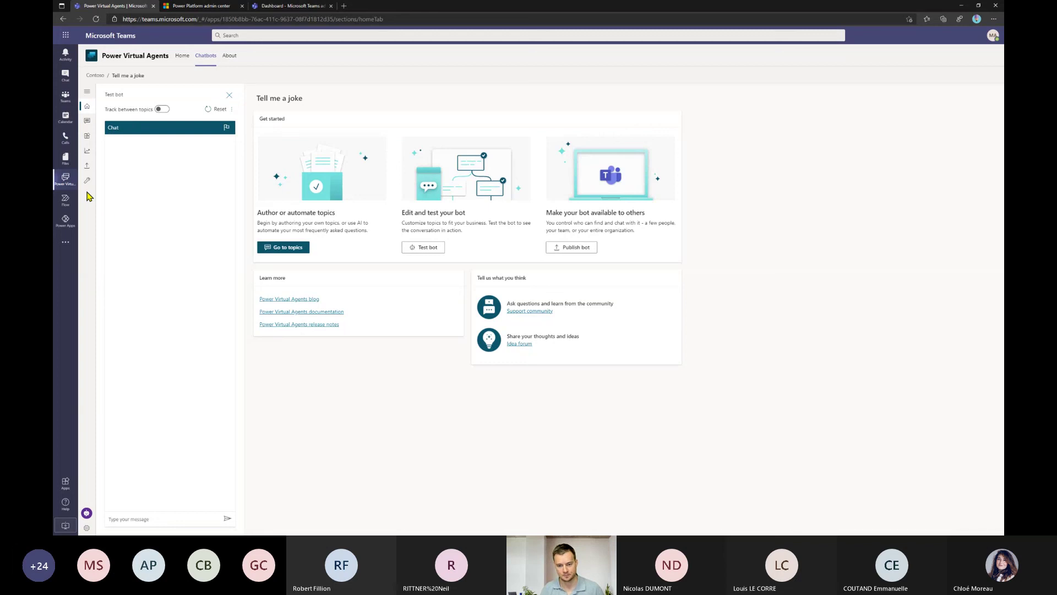
Add a new topic named "Test topic" to the bot.
click(87, 94)
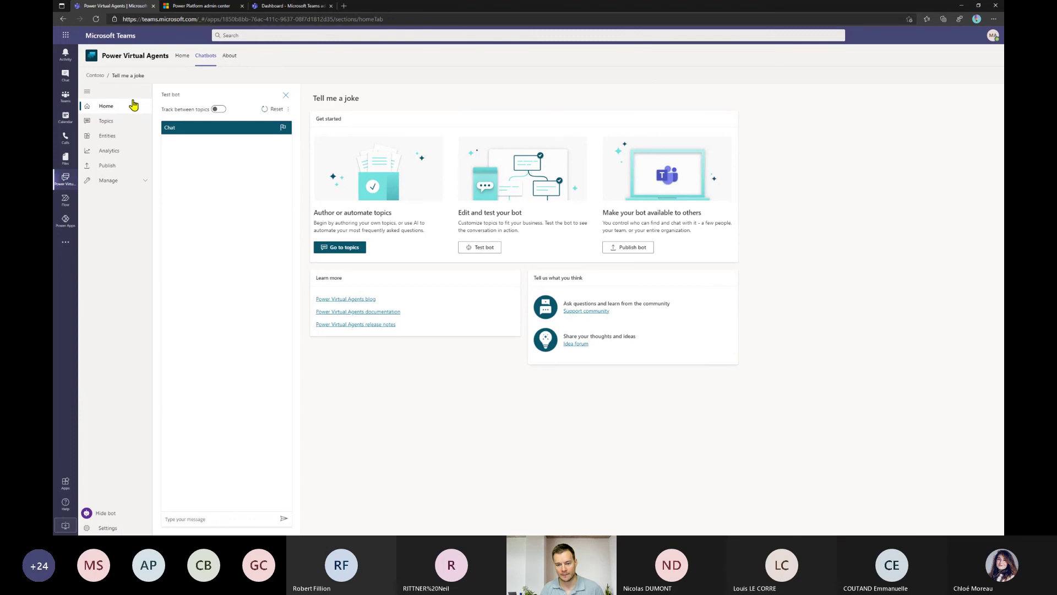
click(113, 129)
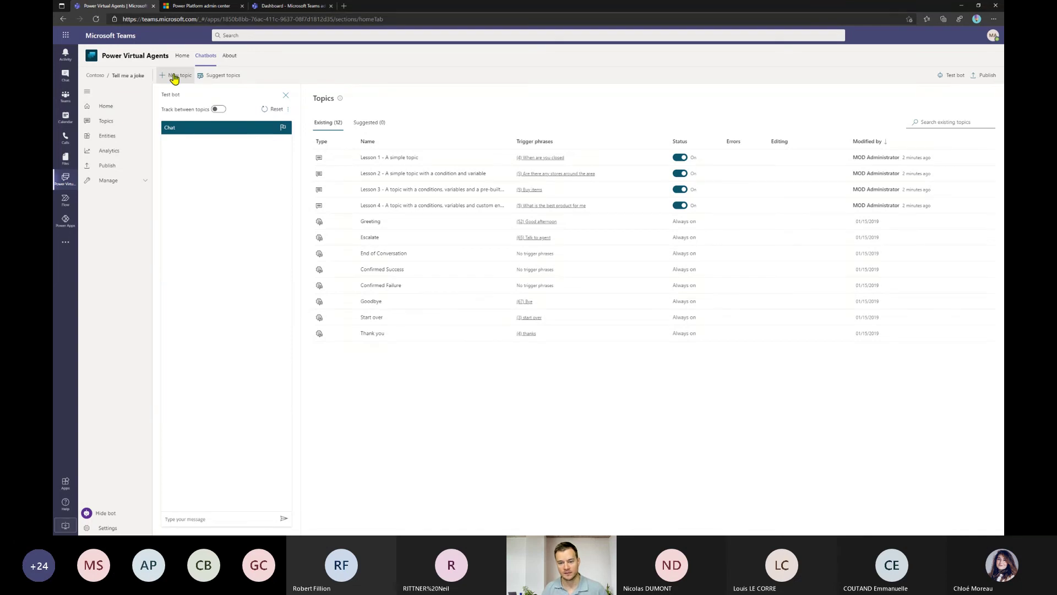
click(174, 77)
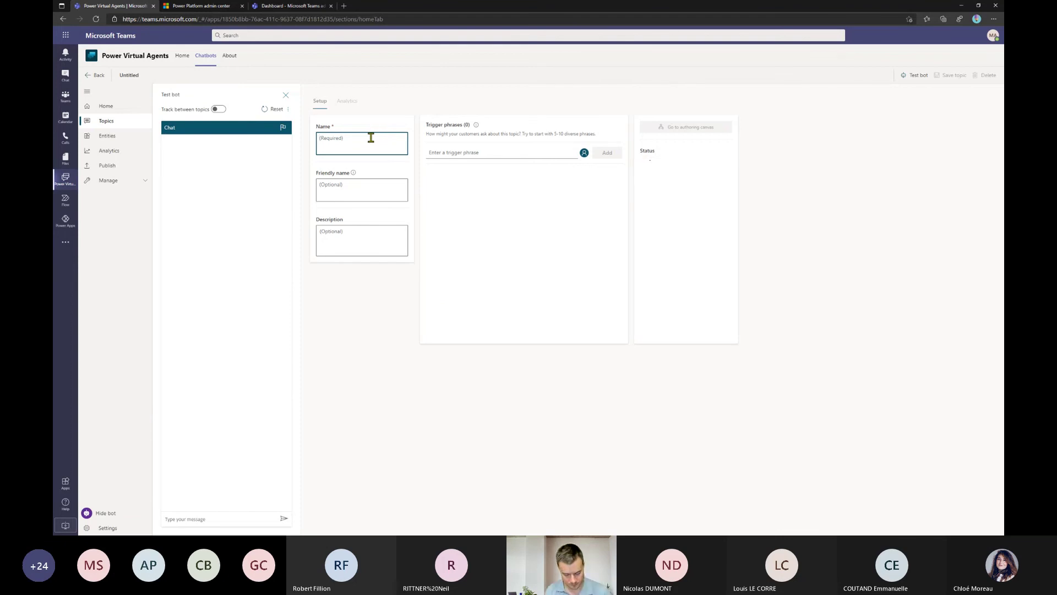
text(Tes)
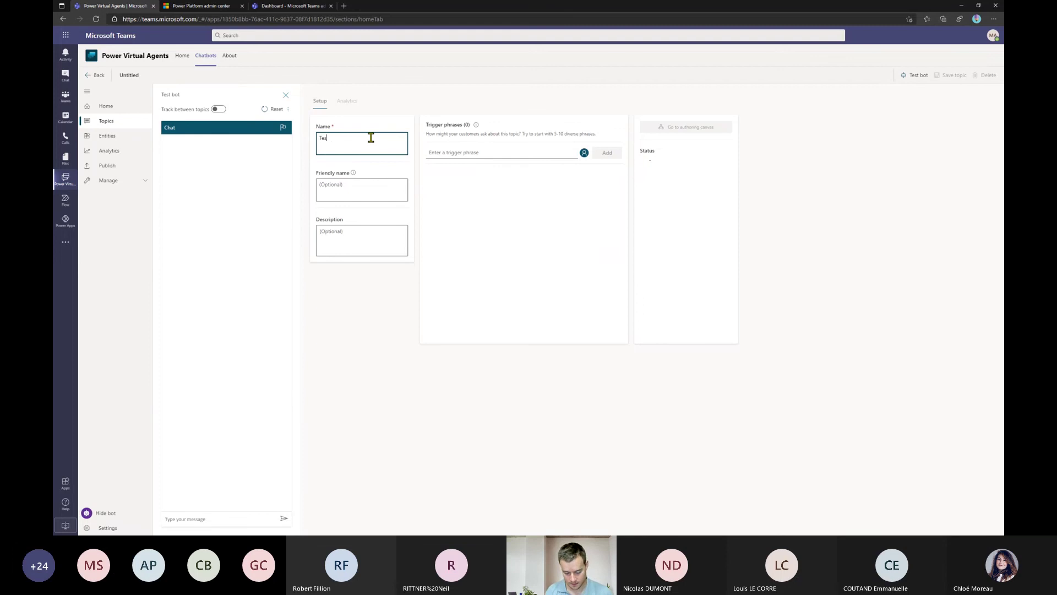
text(t topic)
key(Tab)
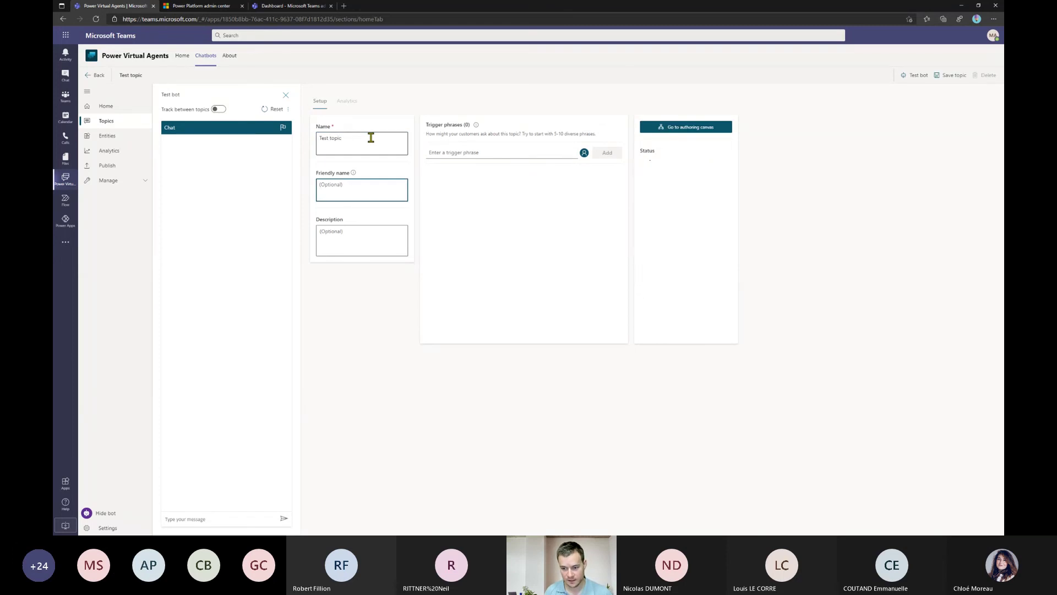
Check what the friendly name is for and set the topic's friendly name to "Ask me this".
click(353, 173)
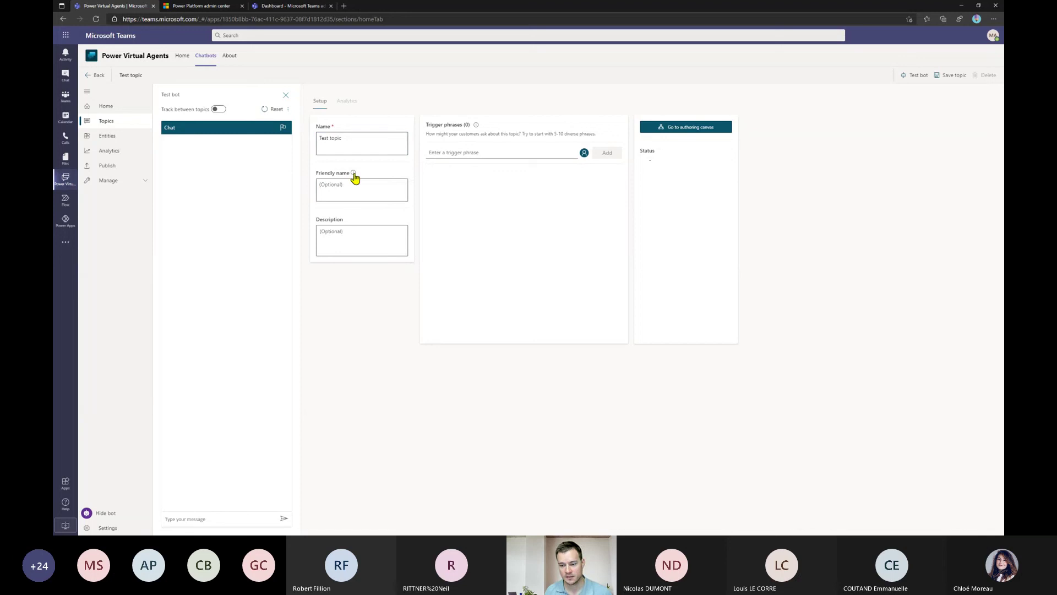
mouse_move(354, 174)
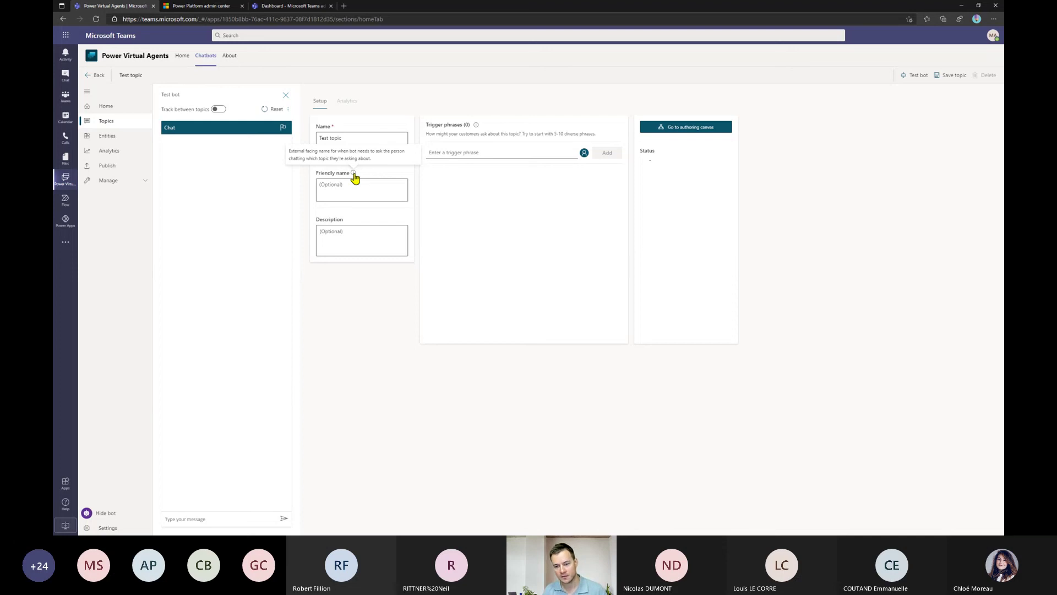
click(356, 180)
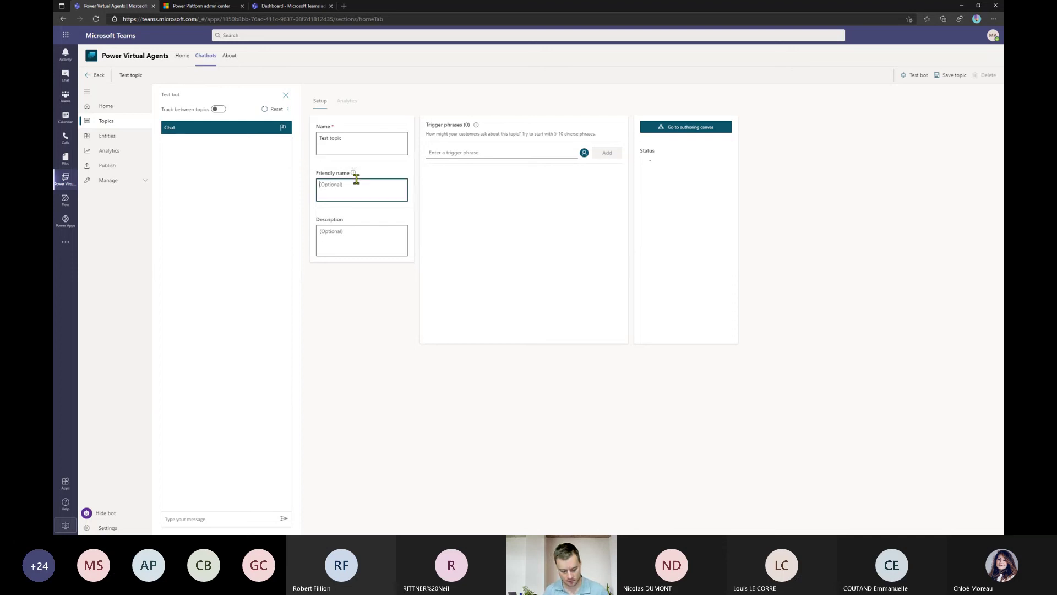
text(Ask me this)
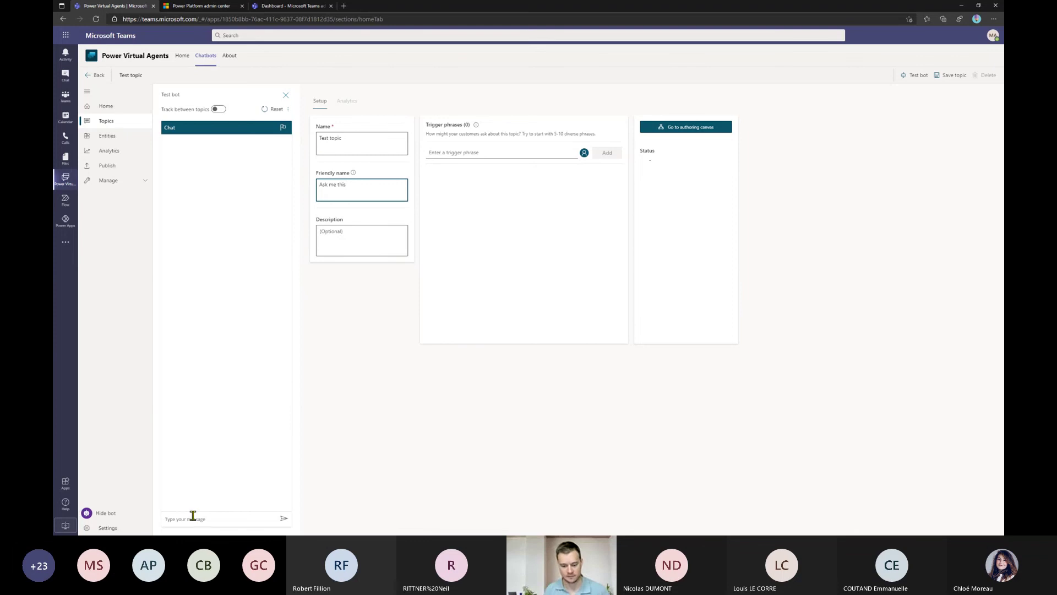
Add the trigger phrases "I want to test you" and "Need to test" to the topic.
click(475, 153)
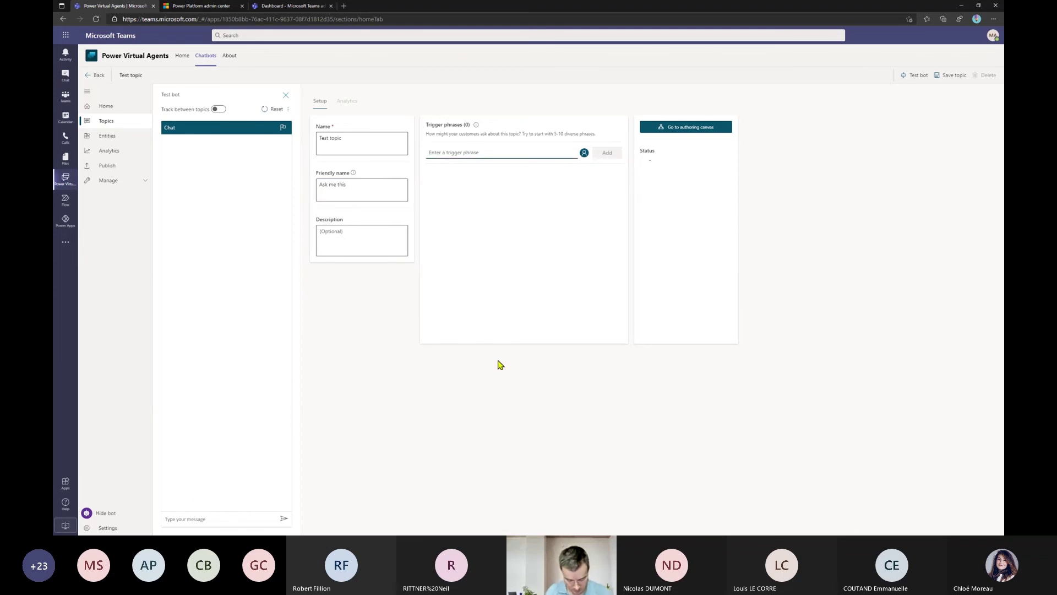
text(I want)
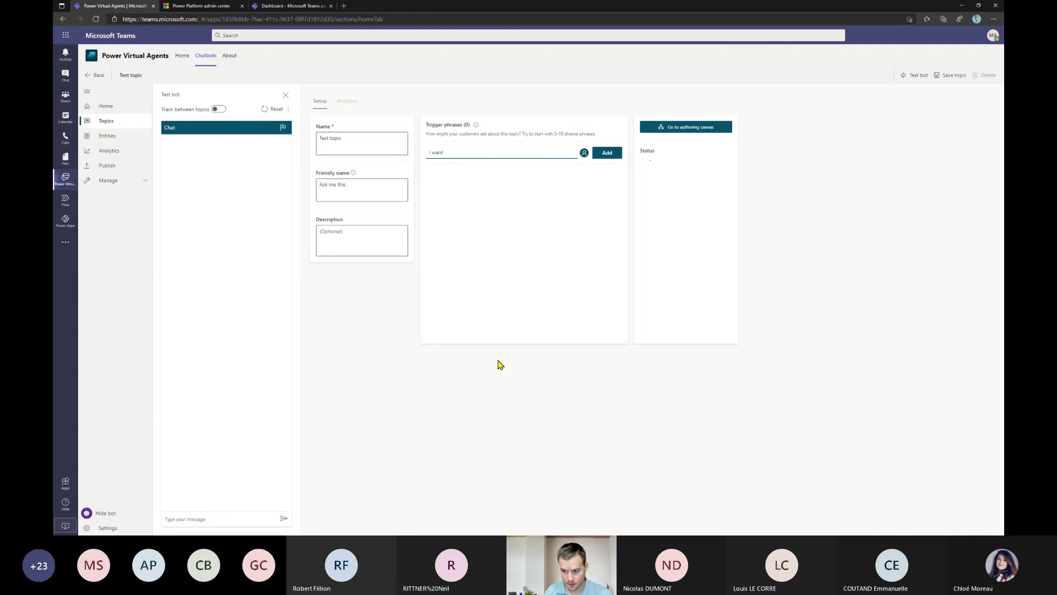
text( to test you)
key(Return)
text(Need to te)
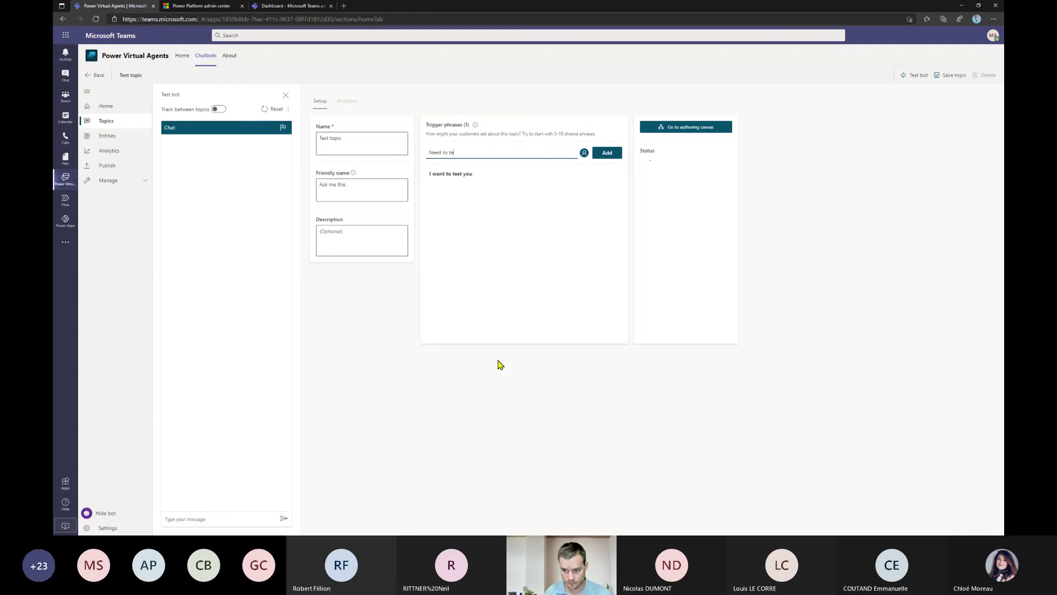
text(st)
key(Return)
Add two more trigger phrases, "I want to start experiment" and "This is to test conversation".
text(I want t)
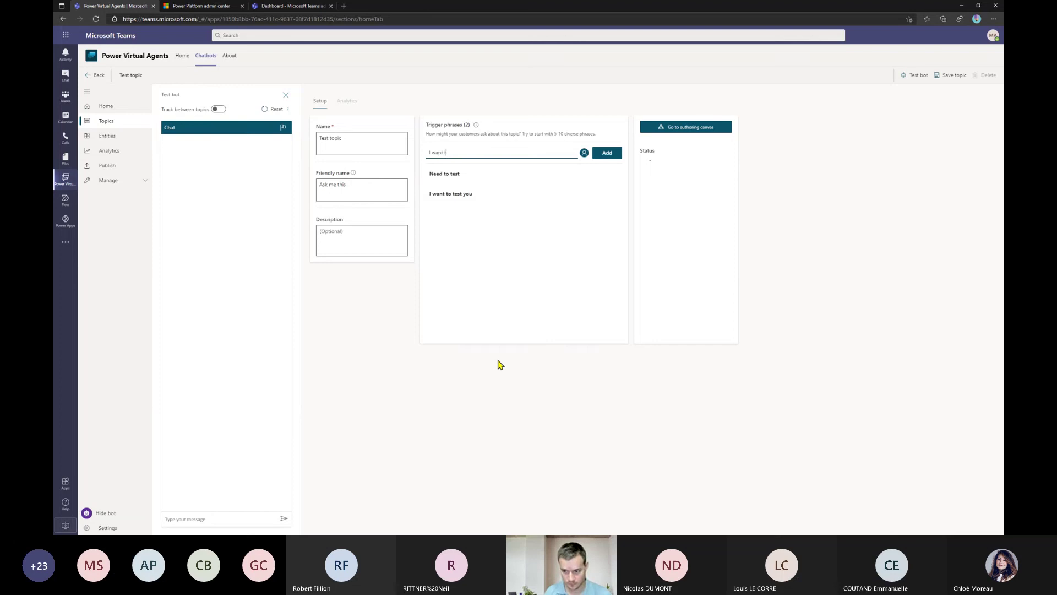
text(o start experiment)
key(Return)
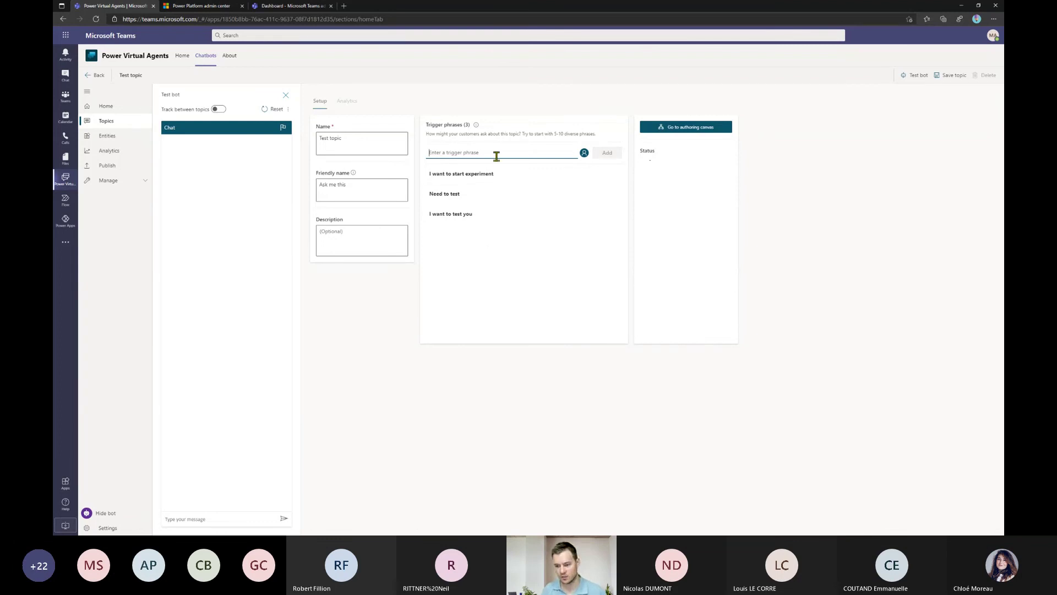
text(Thi)
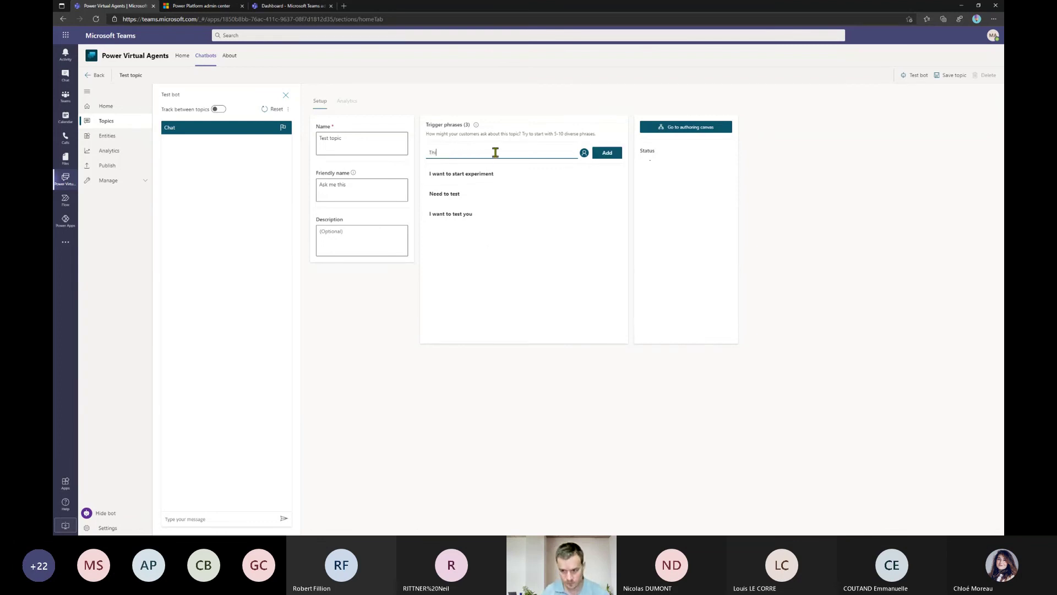
text(s is to test conversation)
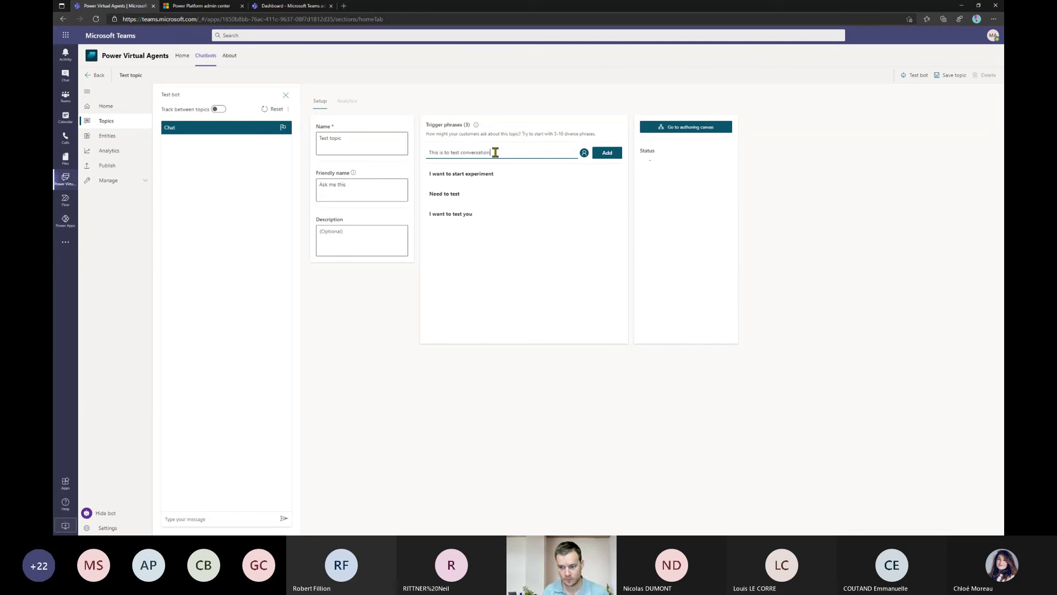
key(Return)
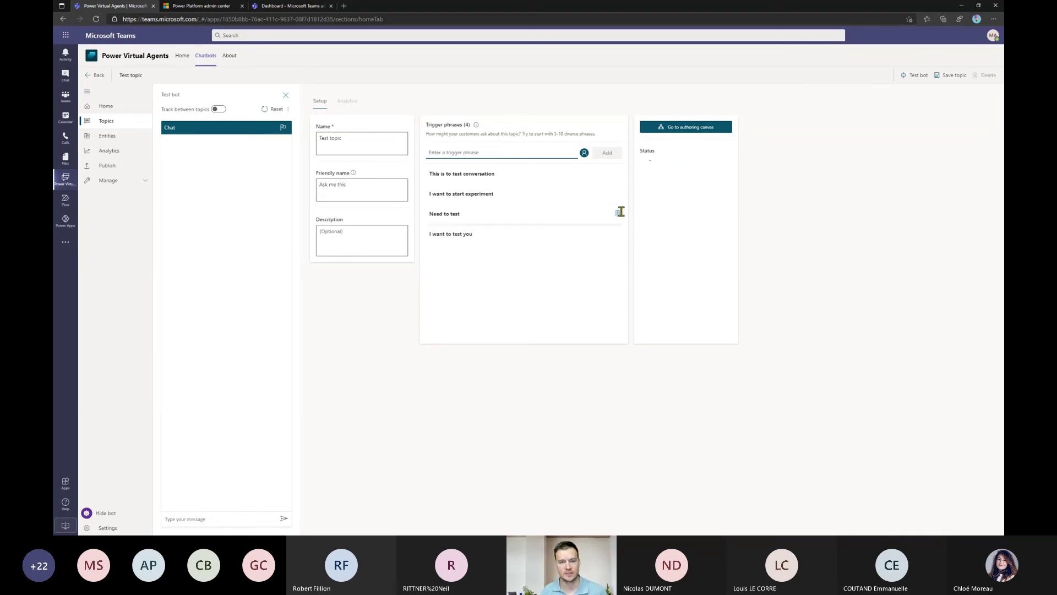
Open the topic's authoring canvas and delete the empty message node below the trigger phrases.
click(698, 128)
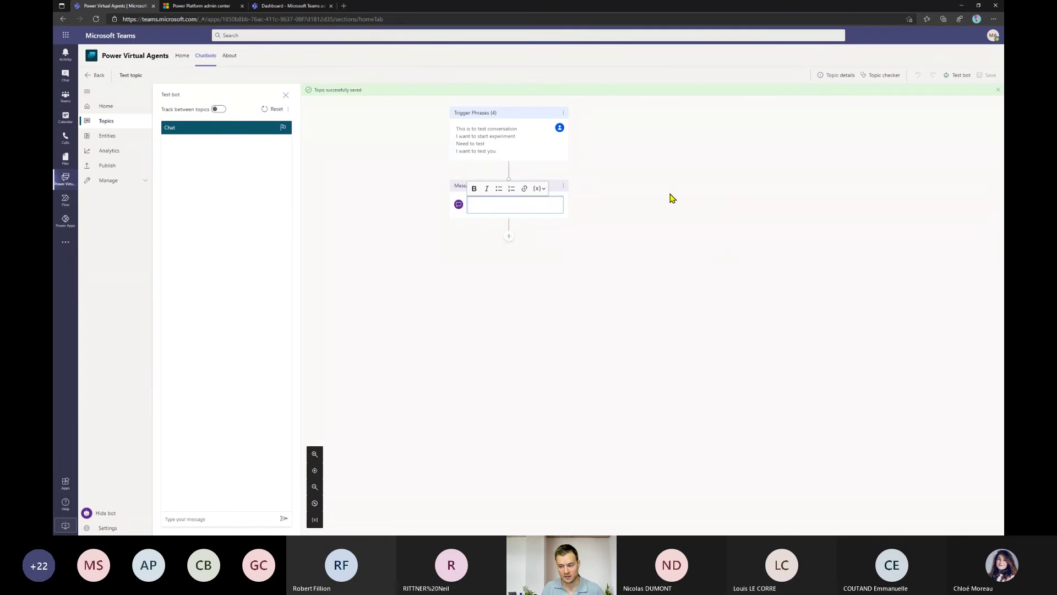
click(563, 185)
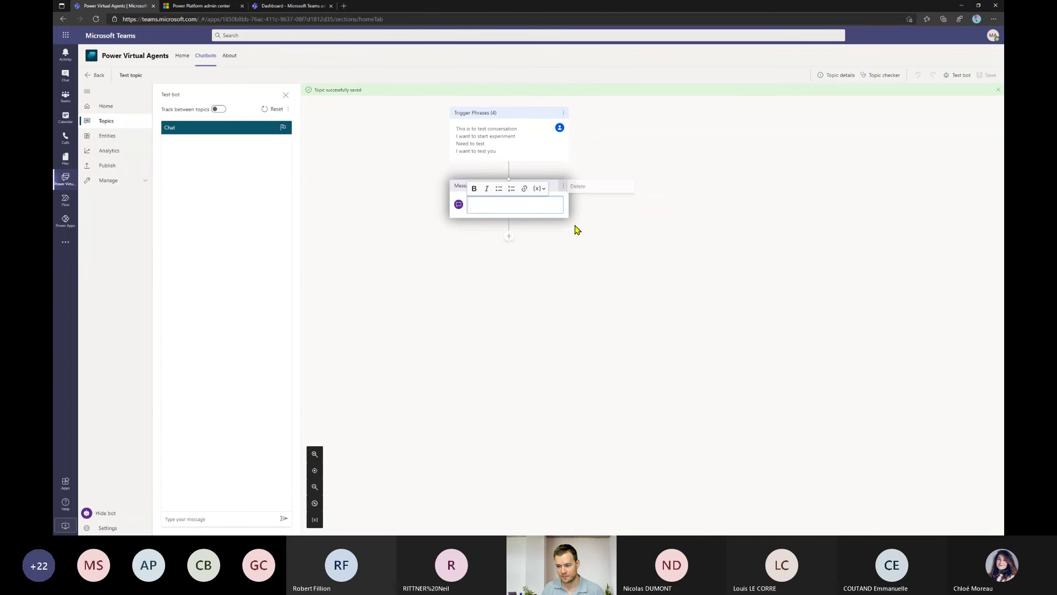
click(594, 187)
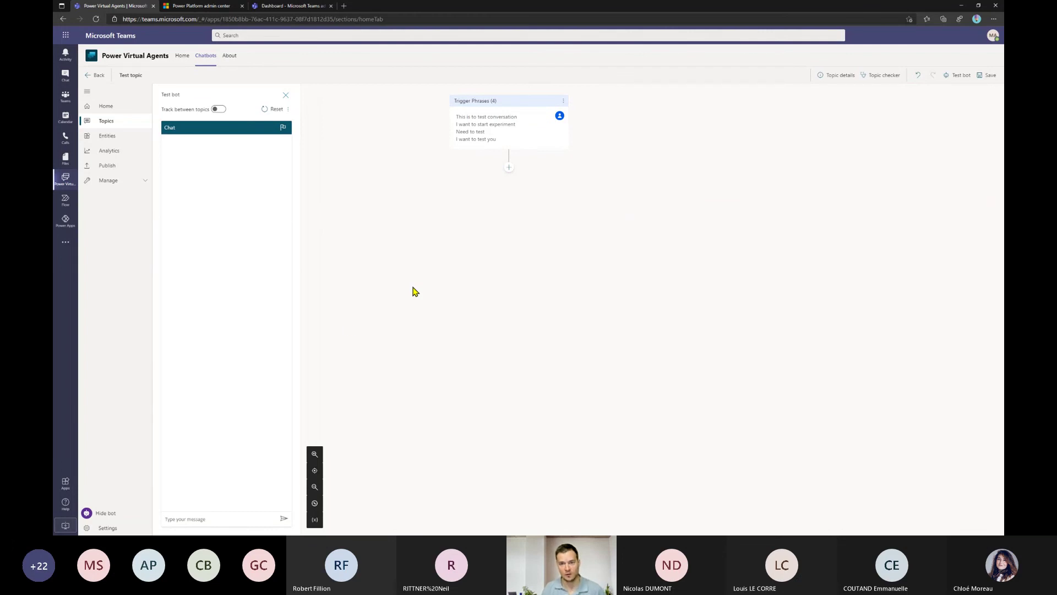
Check the available actions, and add a question node after the trigger phrases asking "Would you like to listen to a joke?".
click(510, 169)
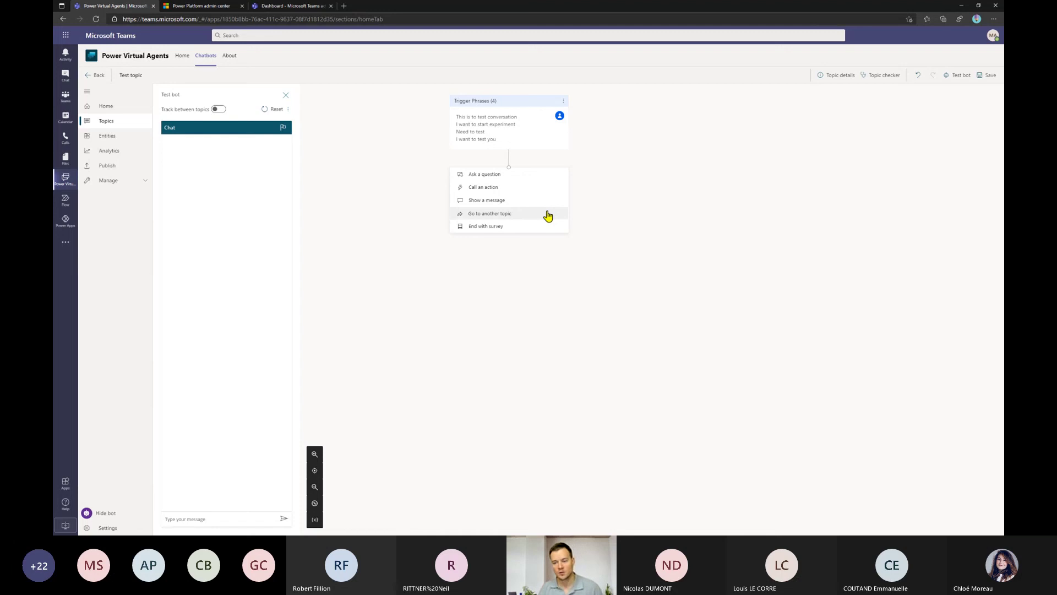
click(521, 190)
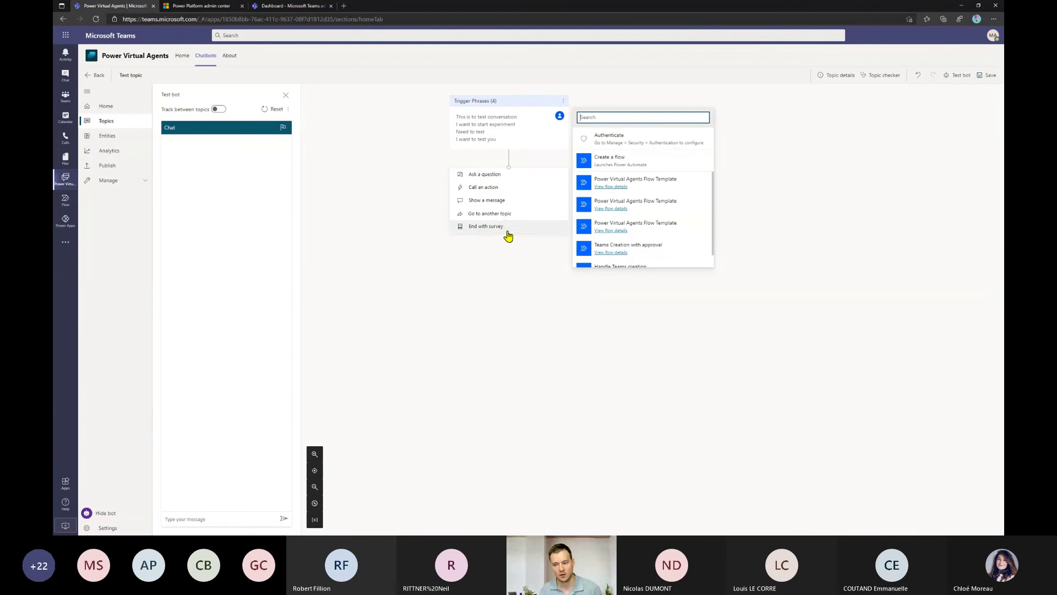
click(507, 175)
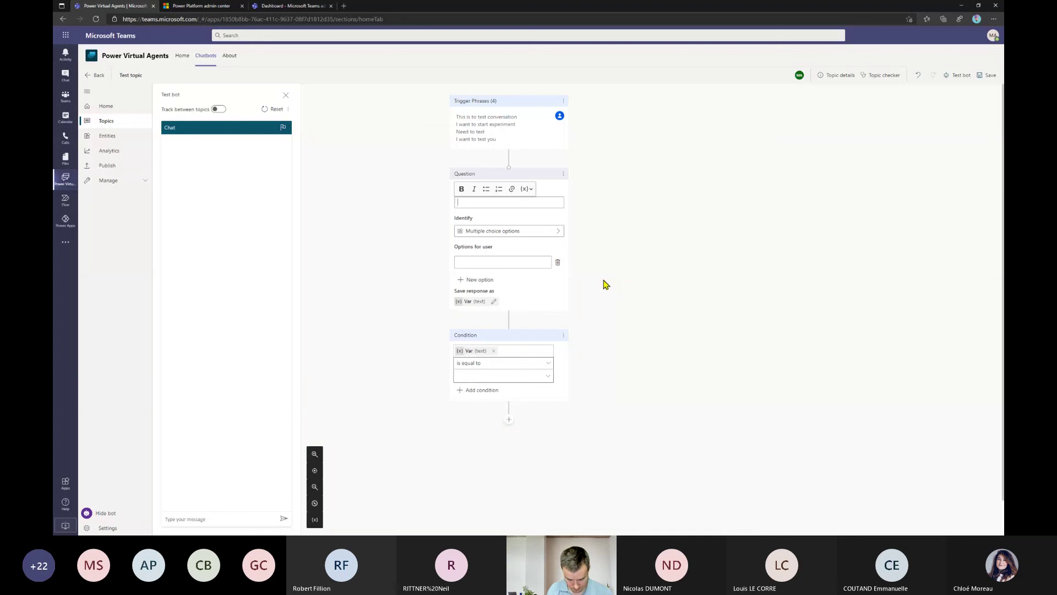
text(Would you like)
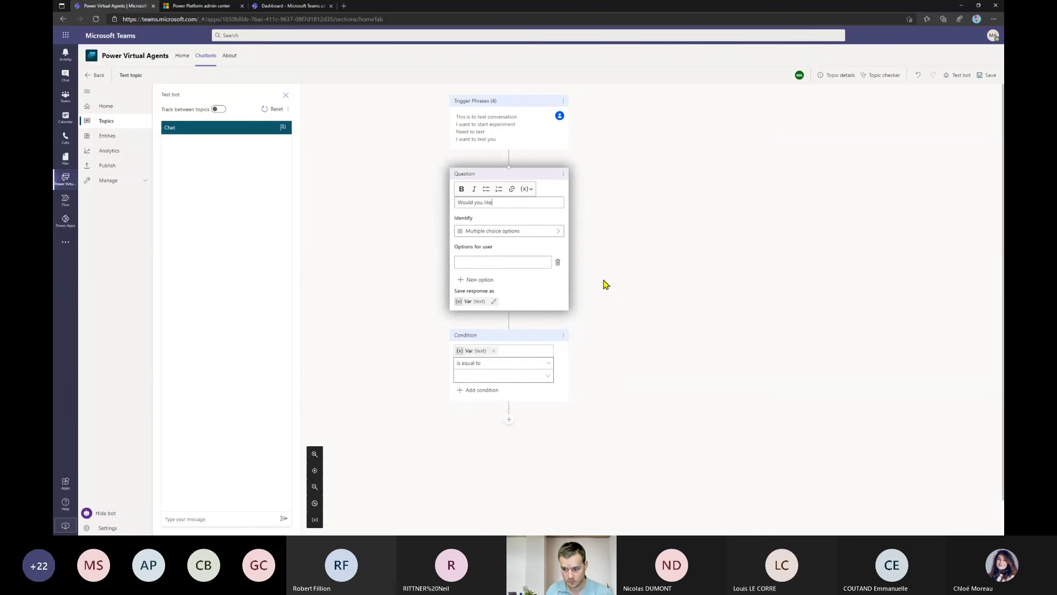
text( to listen to a joke?)
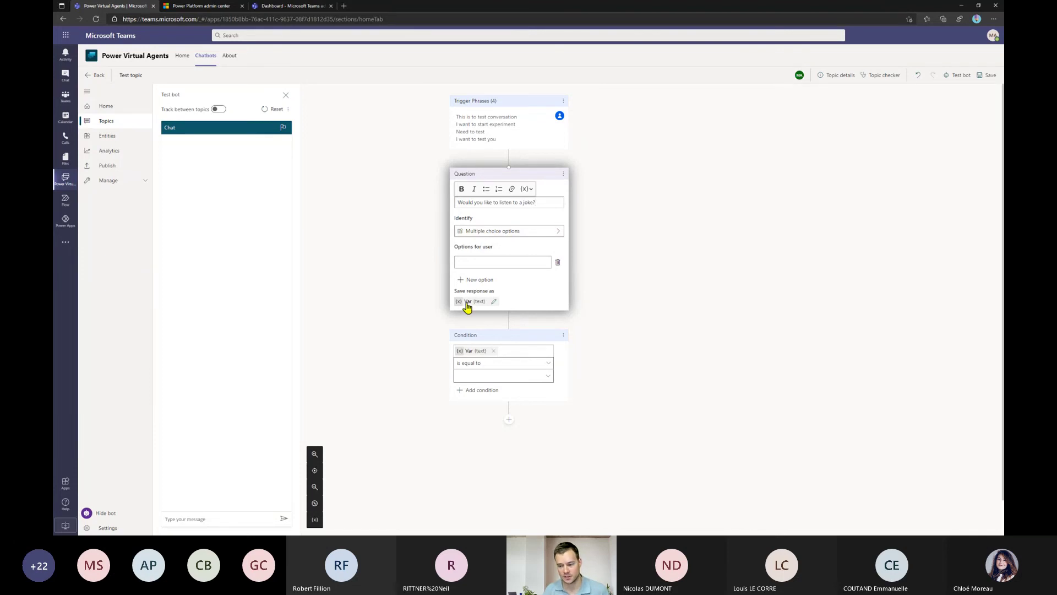
Have the question identify multiple choice options, add the user options "Yes" and "No", and look through the other information types.
click(512, 232)
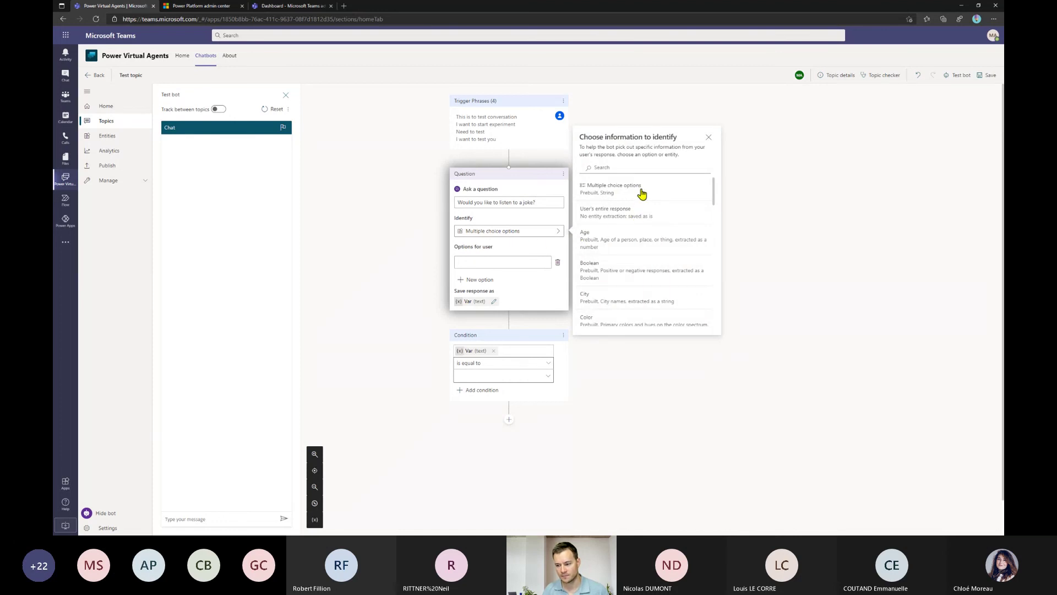
click(642, 194)
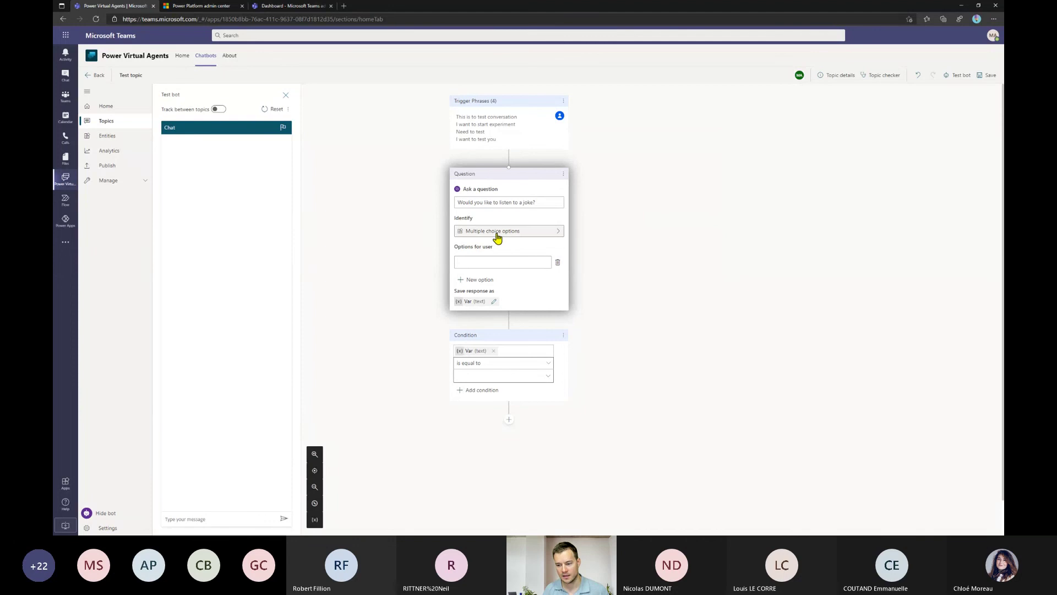
click(492, 267)
text(Yes)
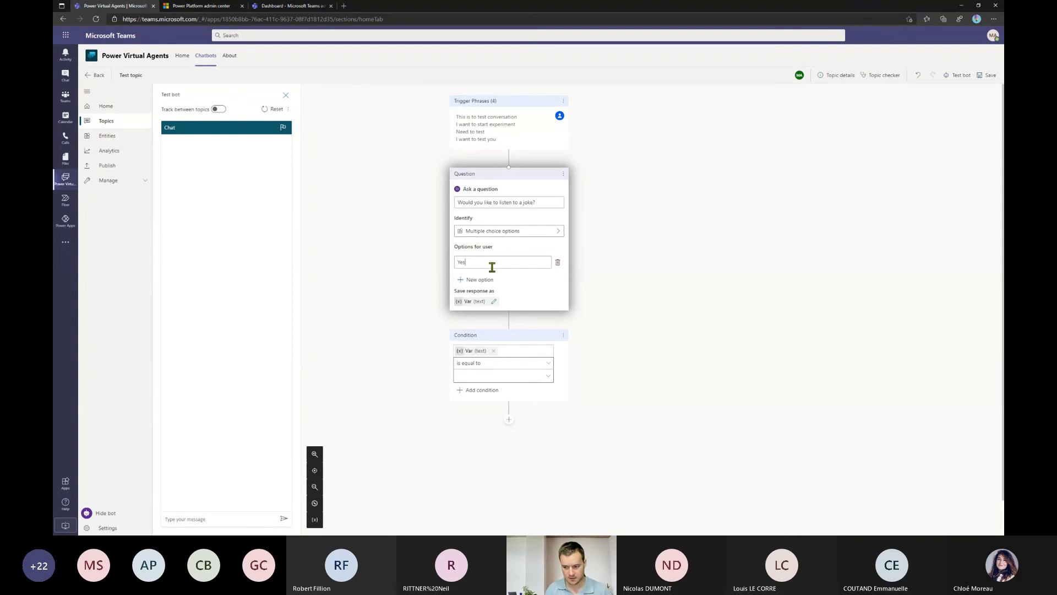
click(480, 279)
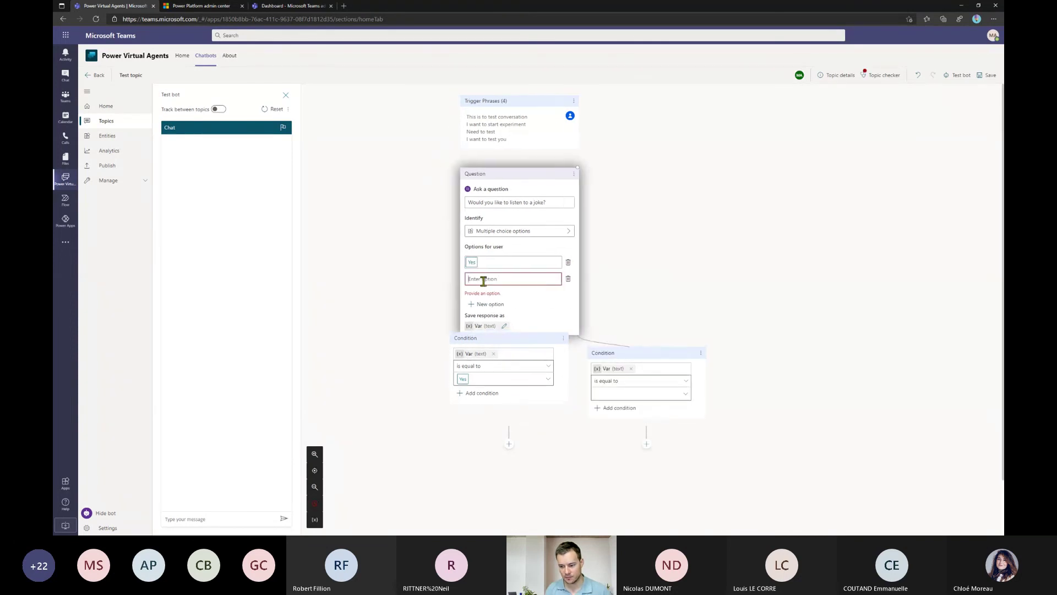
text(No)
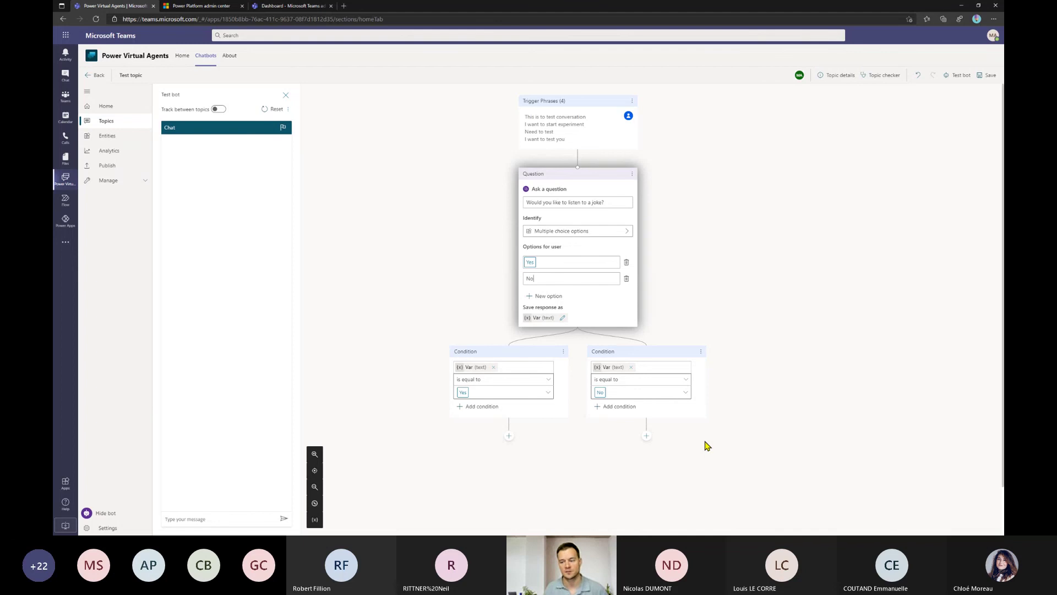
click(627, 232)
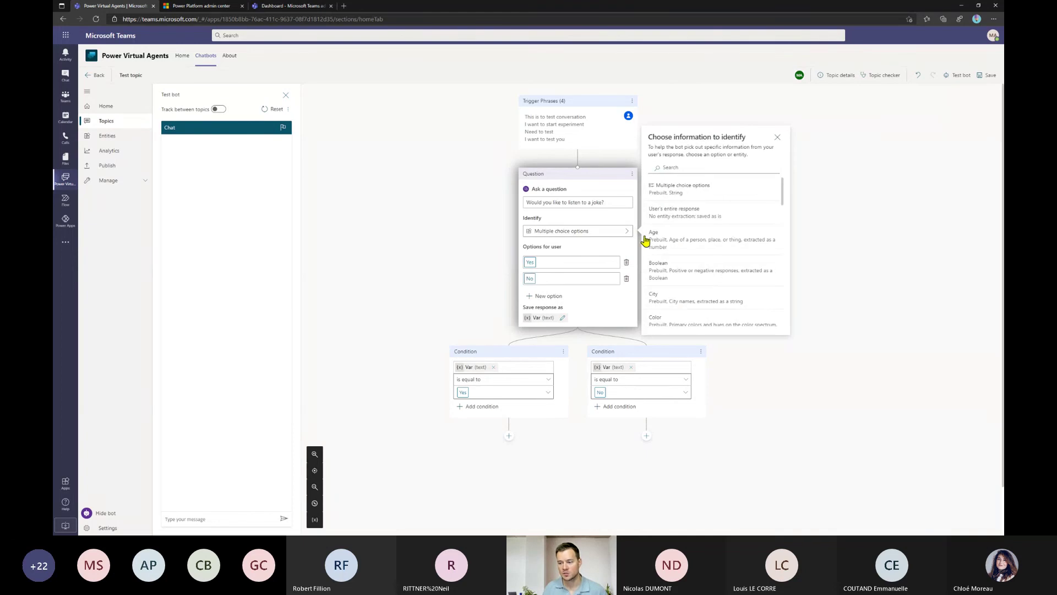
scroll(694, 245, down, 1)
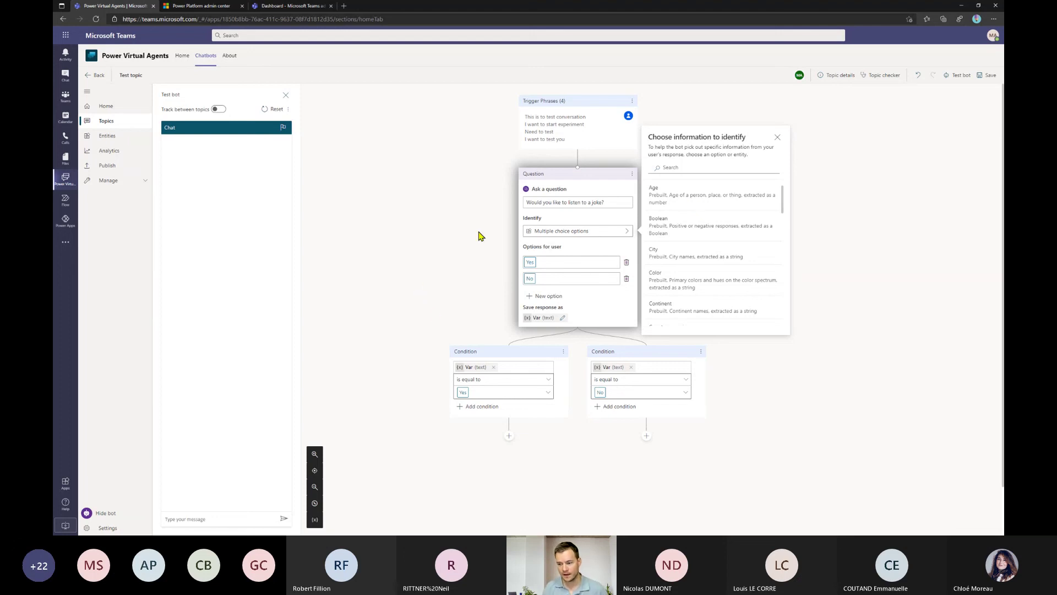
Insert a message between the trigger phrases and the question with "Hi", the bot.UserDisplayName variable and an exclamation mark.
click(576, 159)
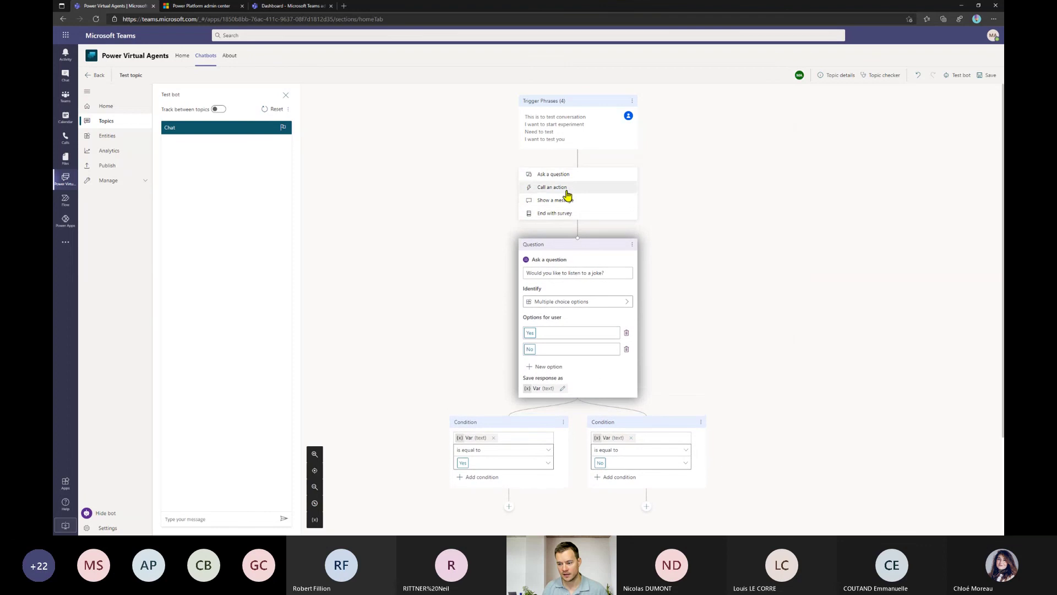
click(563, 201)
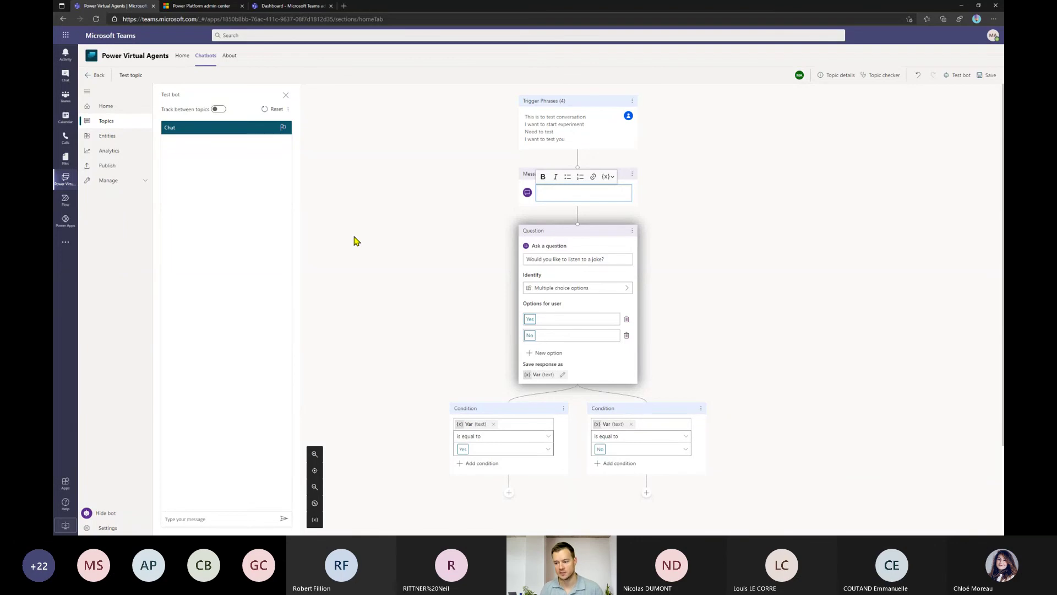
click(609, 177)
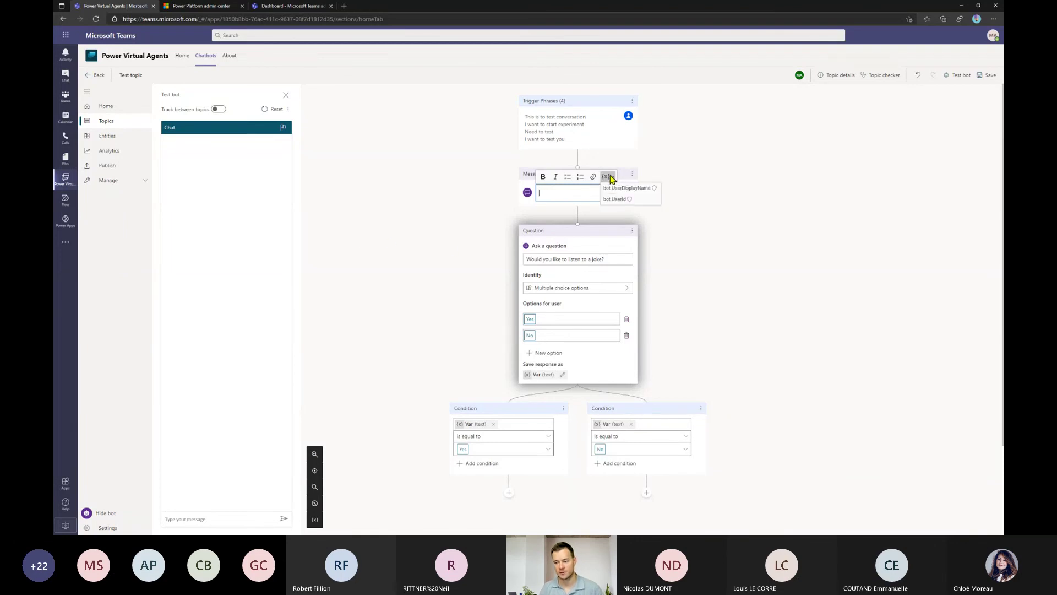
text(Hi)
click(641, 190)
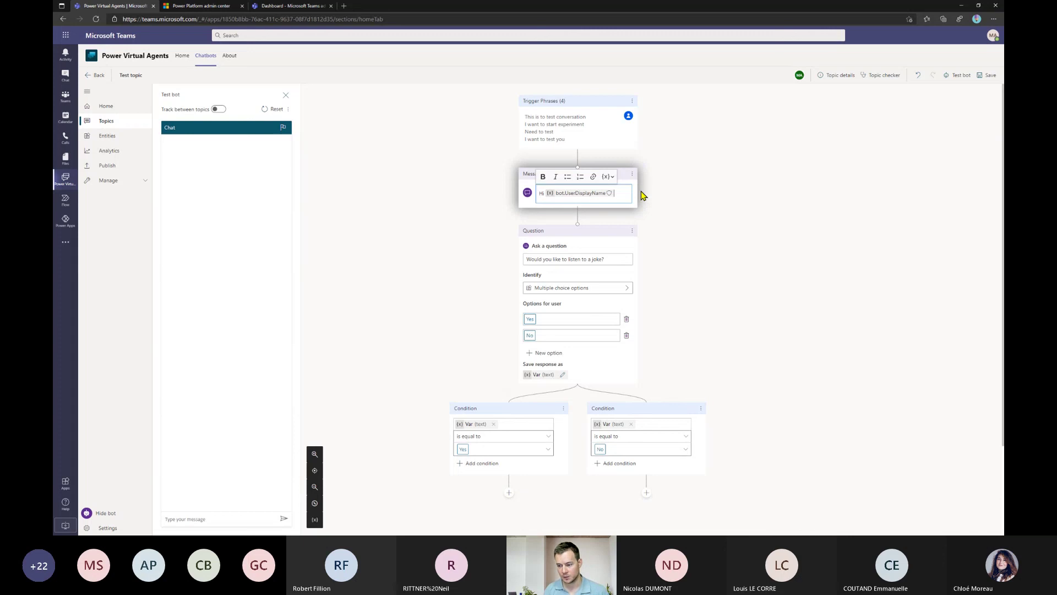
text(!)
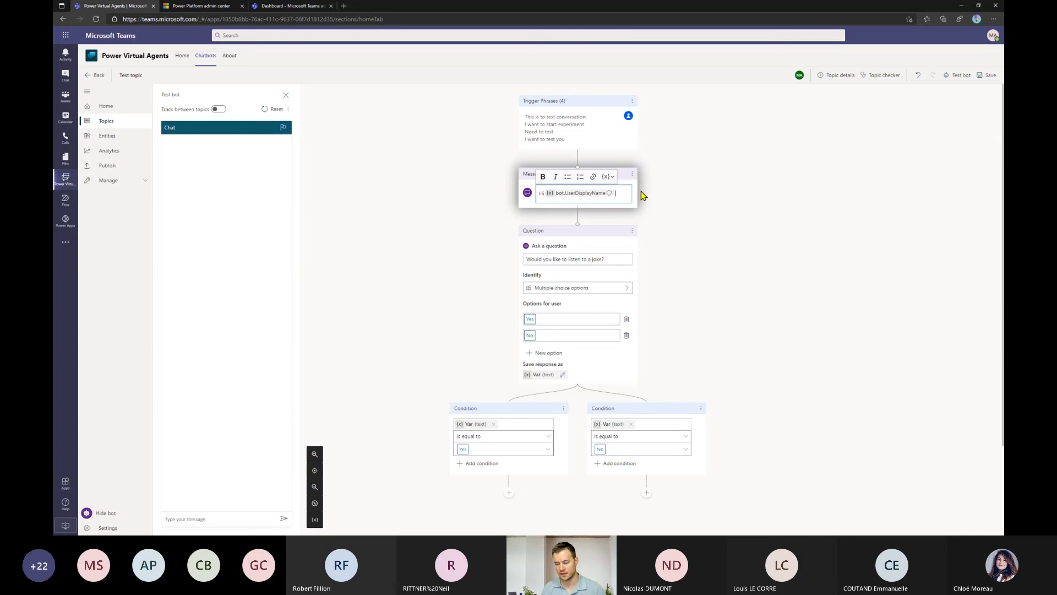
click(608, 176)
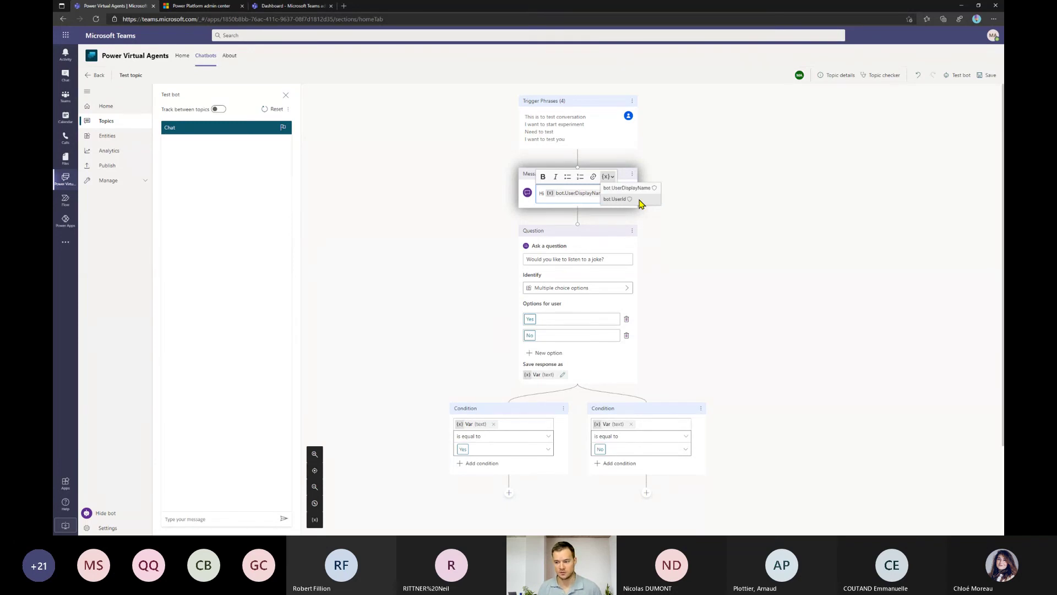
click(674, 282)
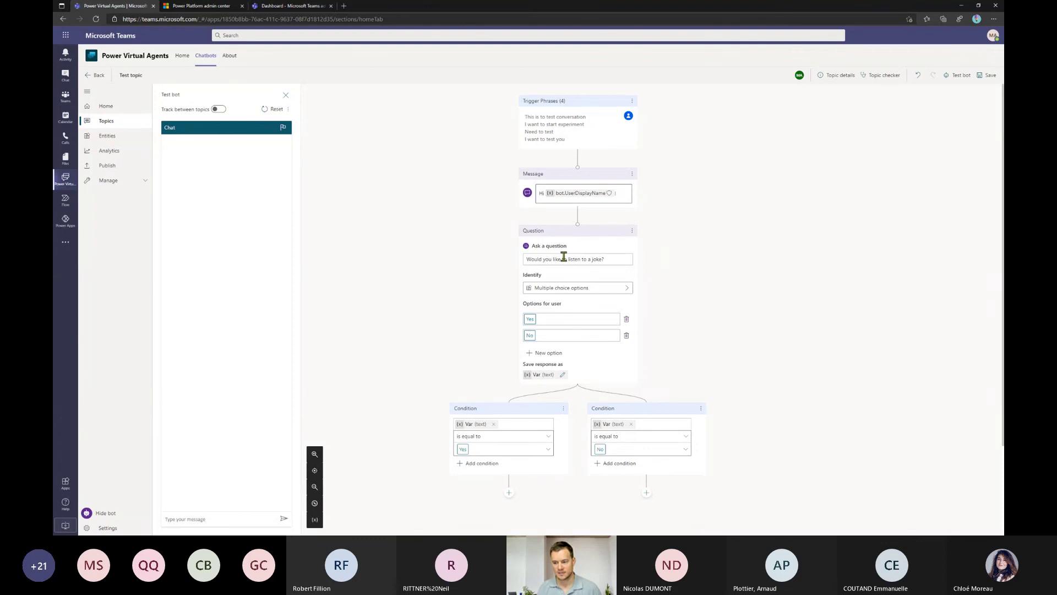
Delete the joke question and add a new question below the greeting asking "Would you like to know your manager?".
click(632, 231)
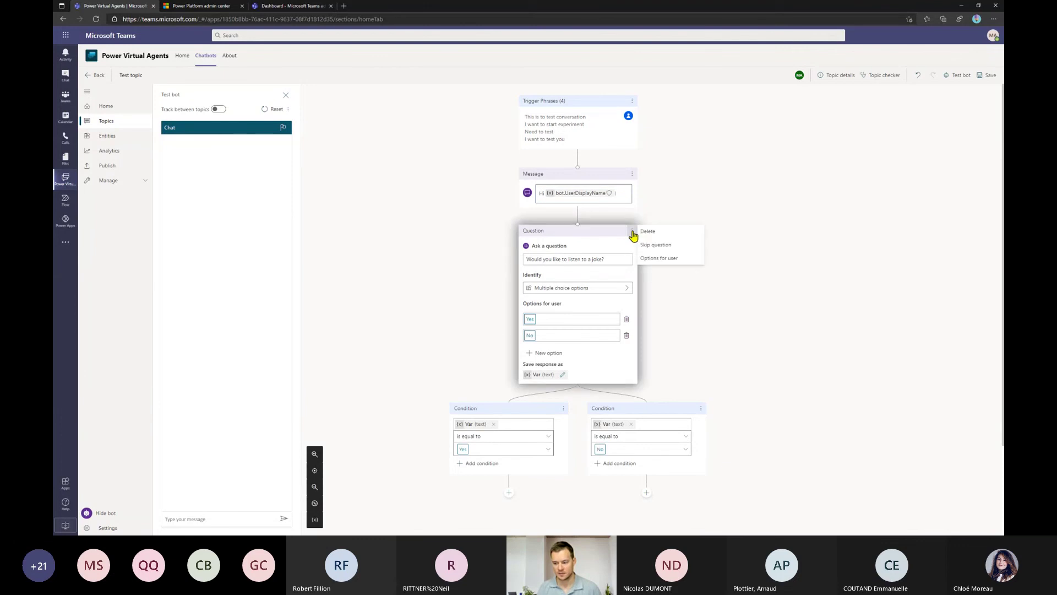
click(673, 237)
click(510, 226)
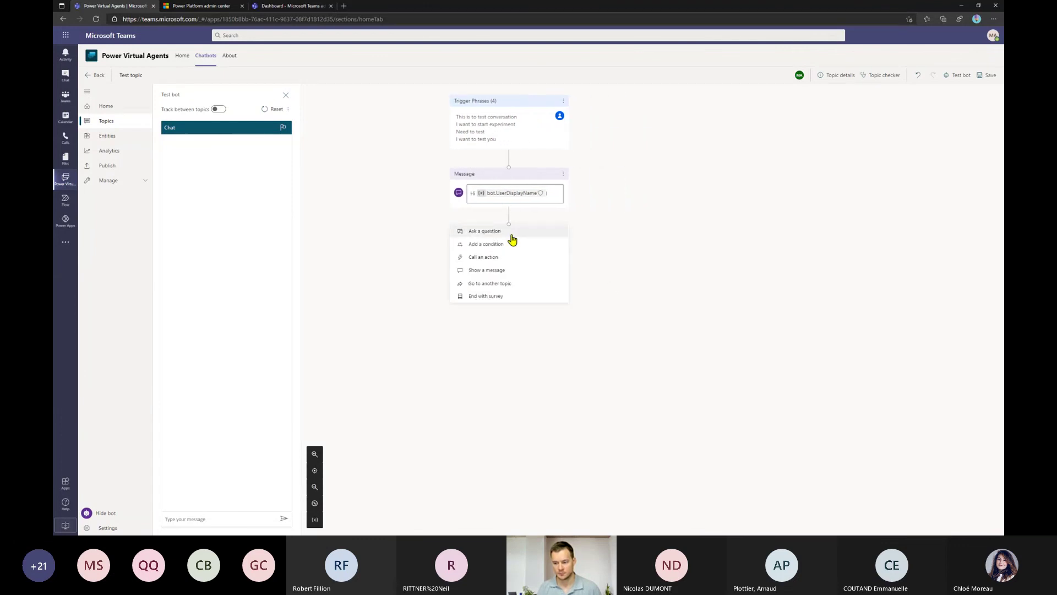
click(514, 257)
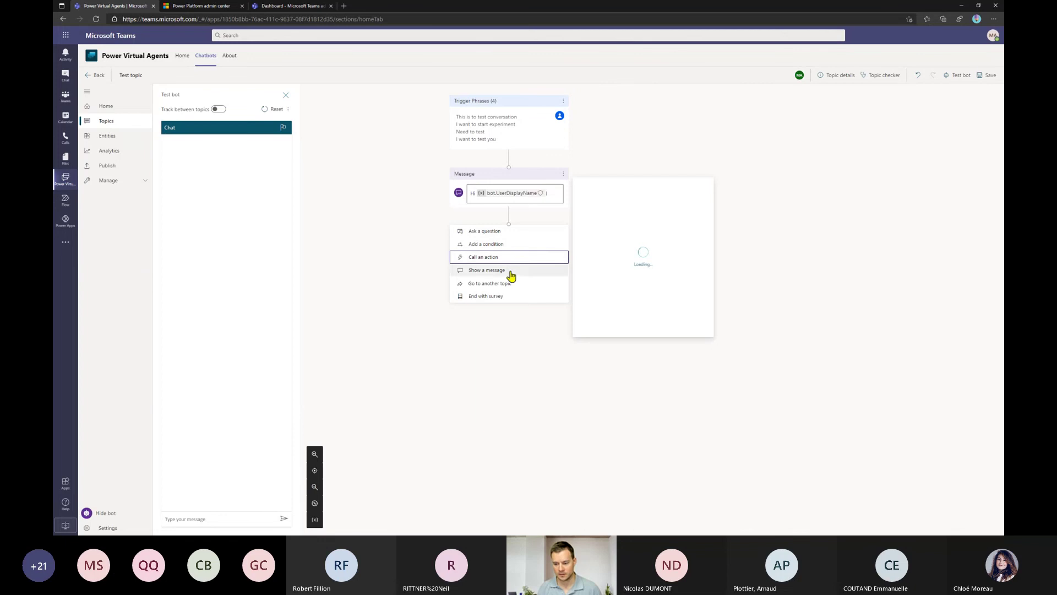
click(510, 232)
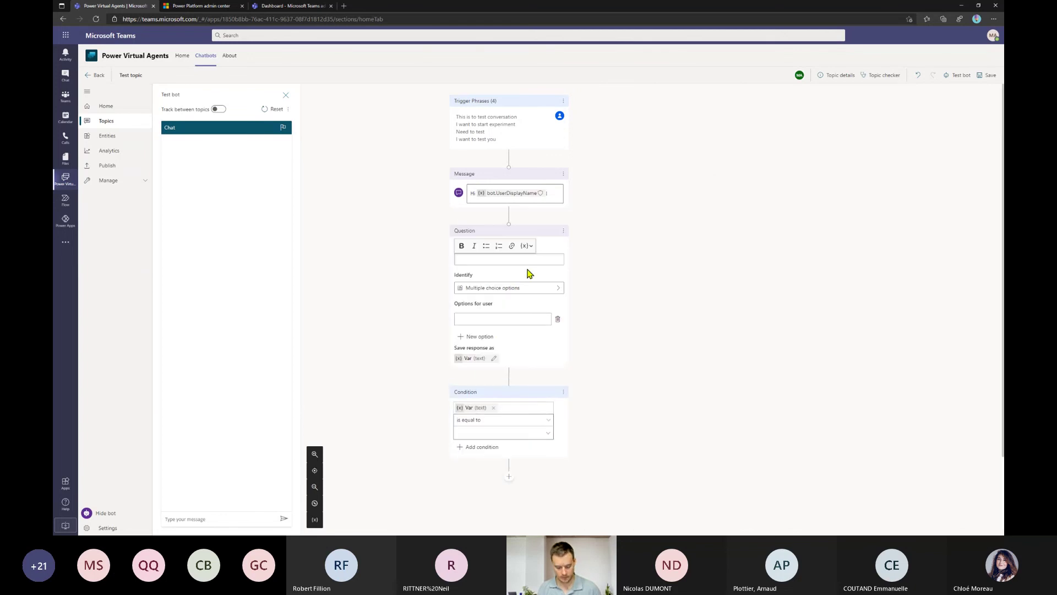
text(WOuld)
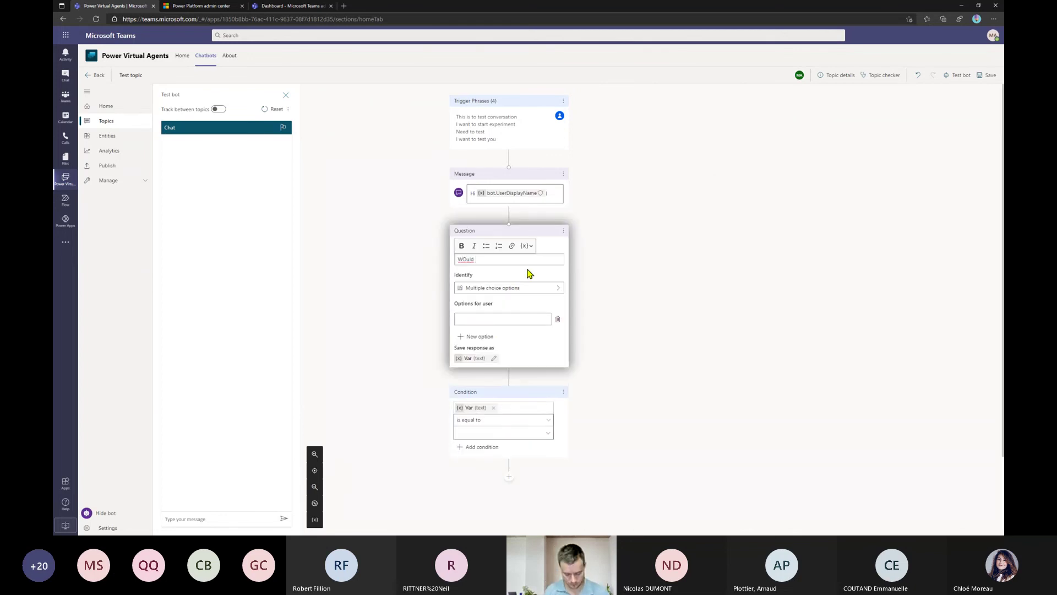
key(ctrl+a)
text(Wo)
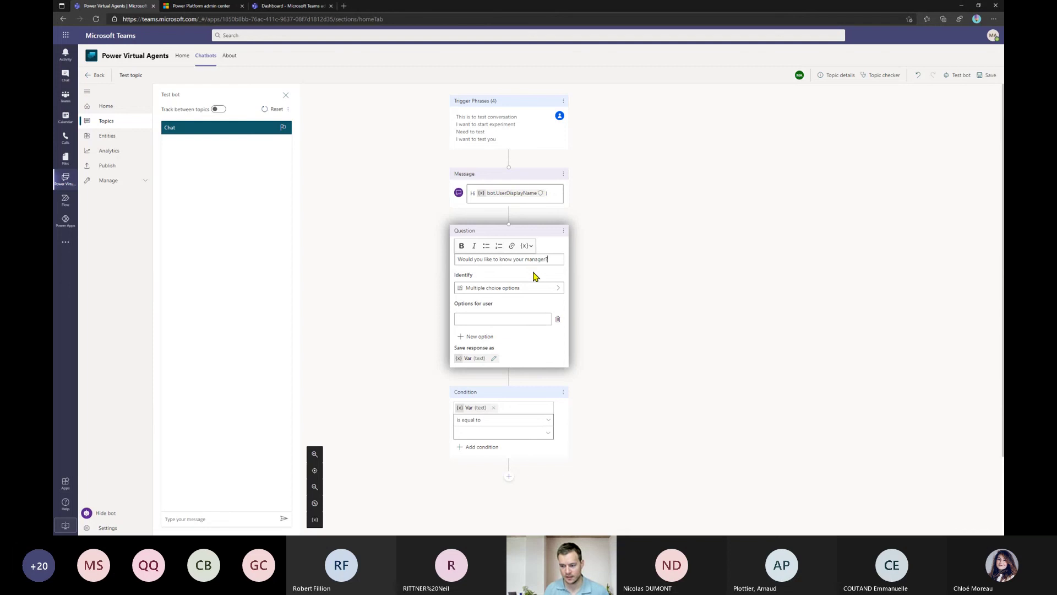
Add the user options "Yes" and "No" to the manager question.
click(546, 291)
click(521, 317)
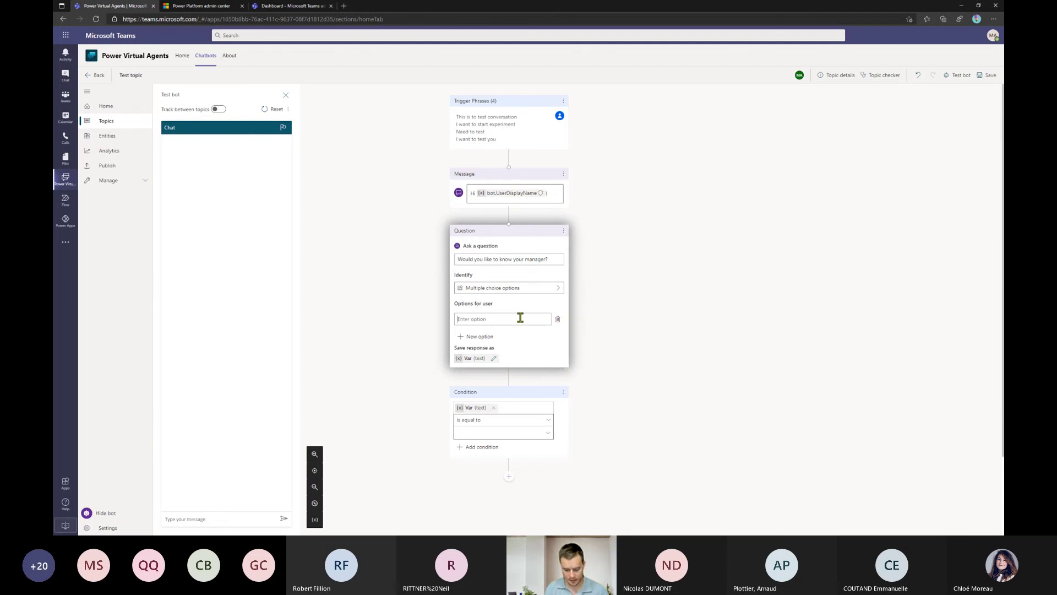
text(YEs)
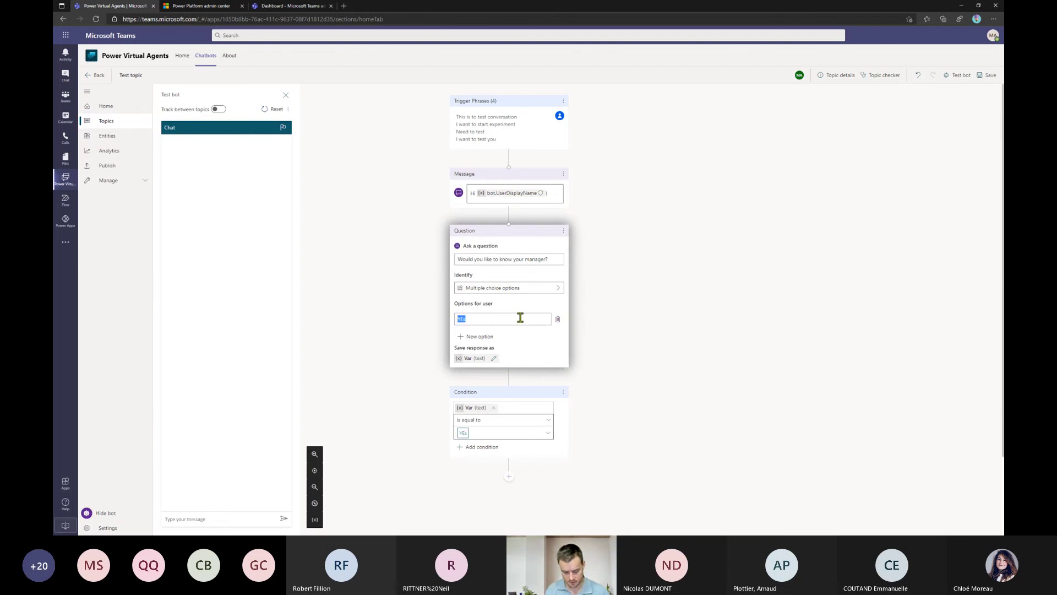
click(484, 337)
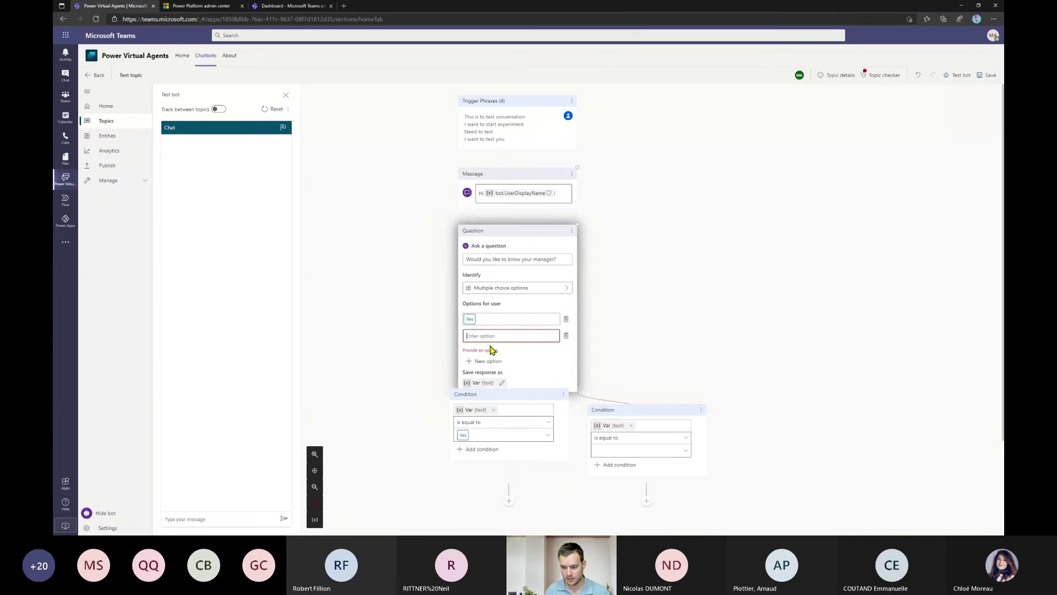
text(No)
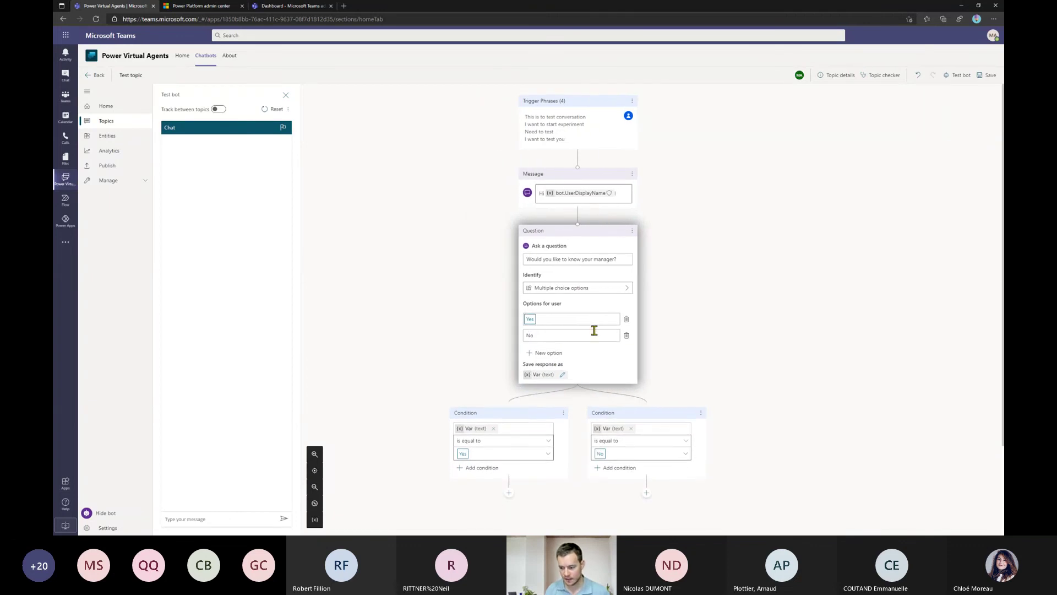
Add the message "Are you sure?" under the No condition and link it back to the manager question.
scroll(658, 453, down, 1)
drag(545, 453, 660, 439)
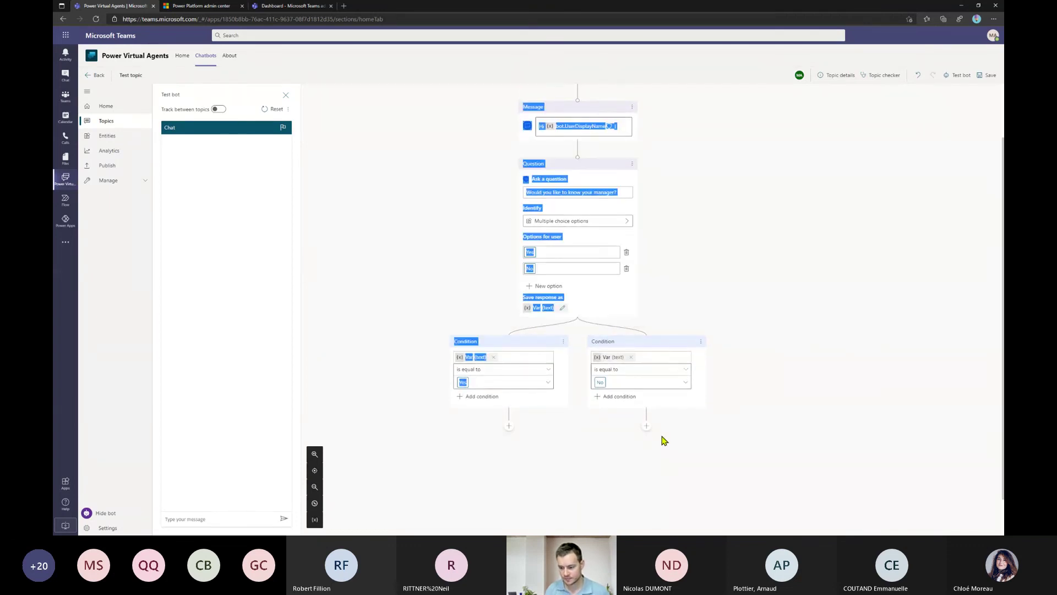
click(647, 427)
click(647, 459)
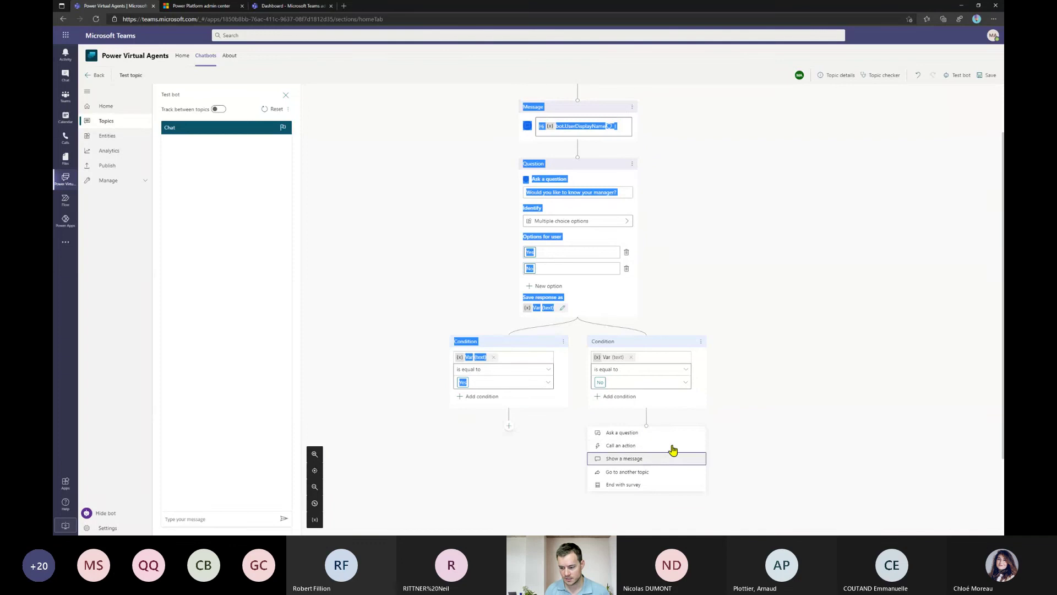
text(Are yo)
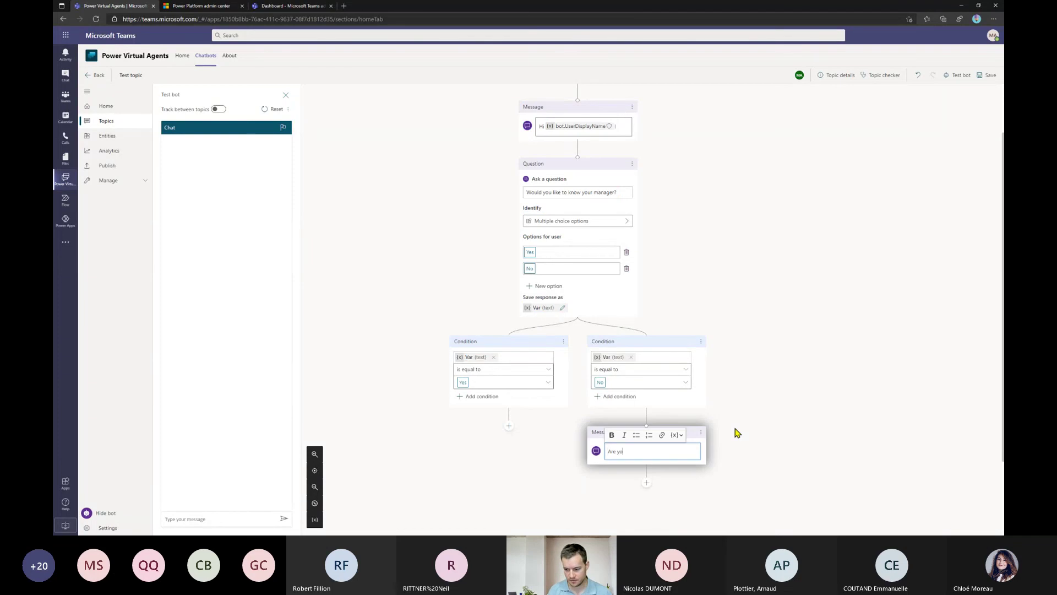
text(u sure?)
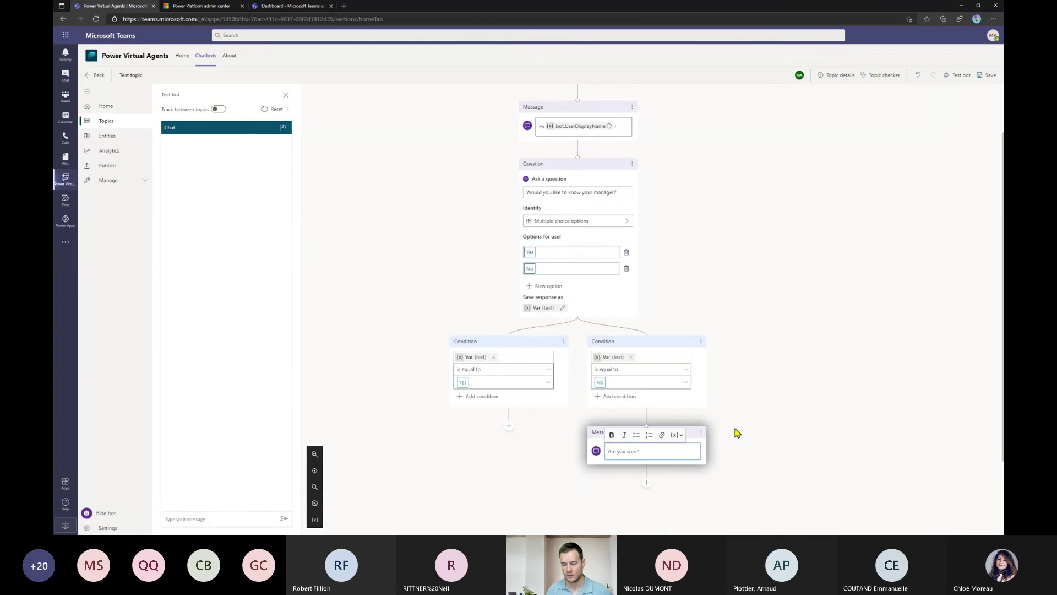
click(738, 433)
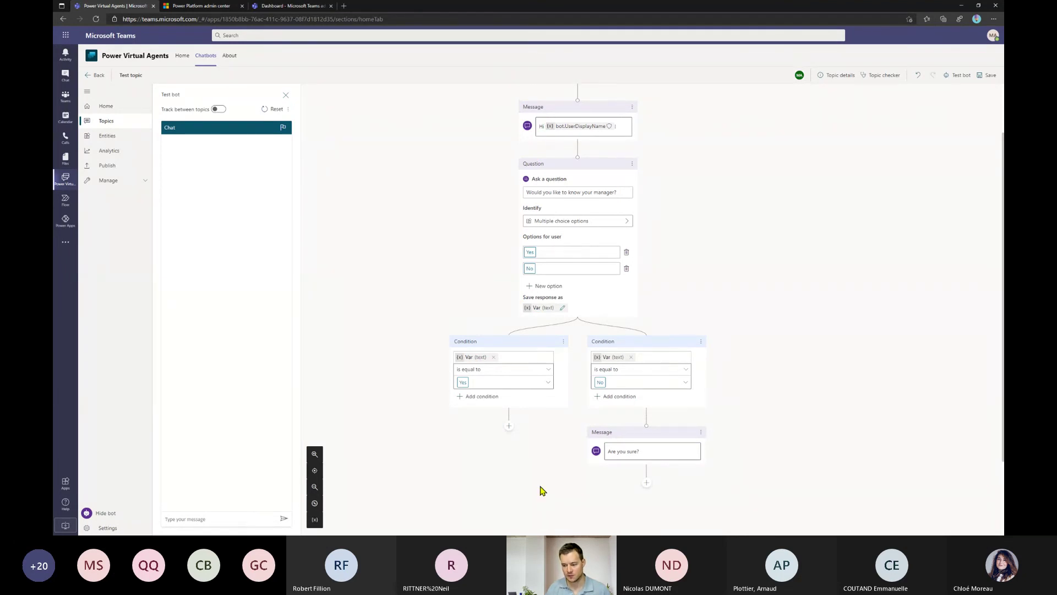
click(647, 483)
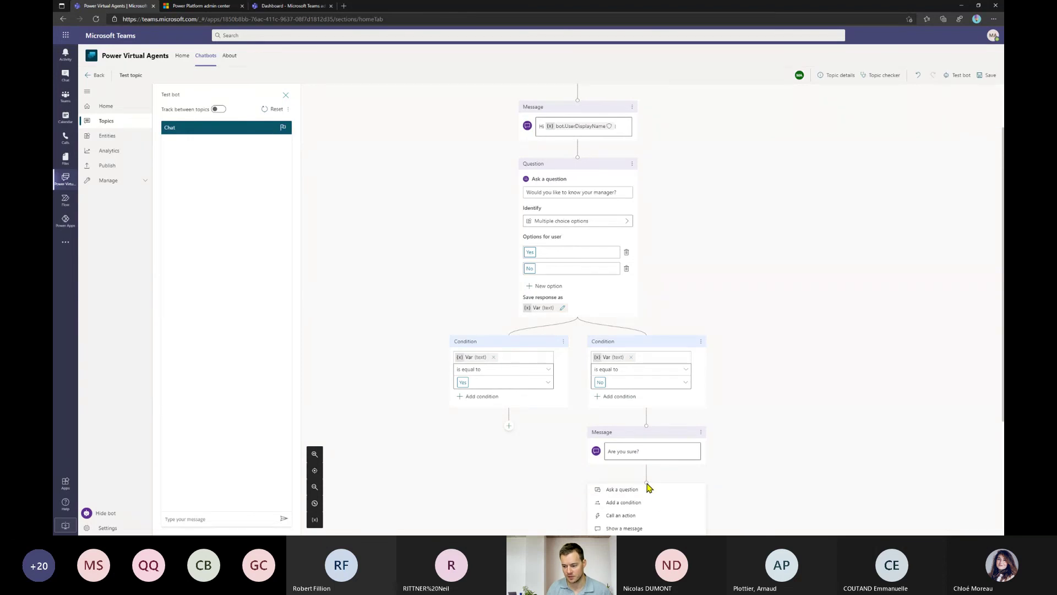
drag(648, 484, 578, 158)
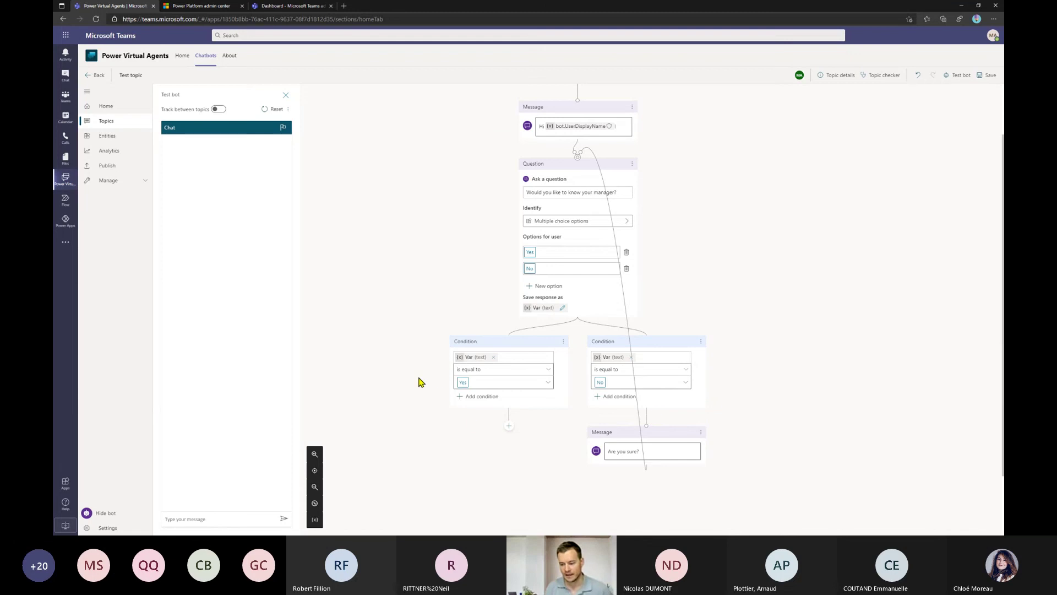
Under the Yes condition, call the first Power Virtual Agents Flow Template as an action.
click(508, 426)
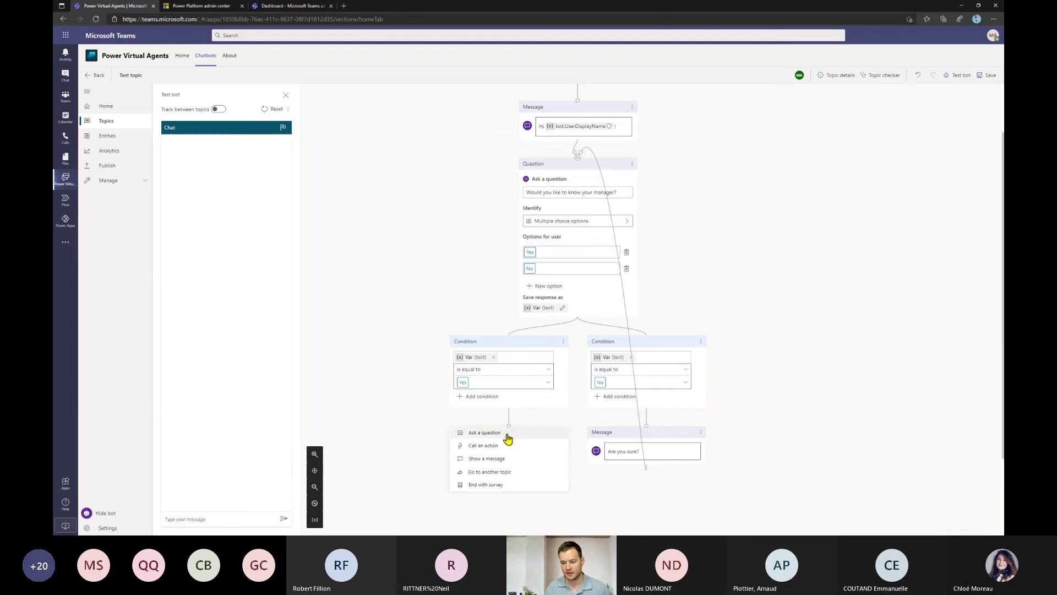
click(505, 446)
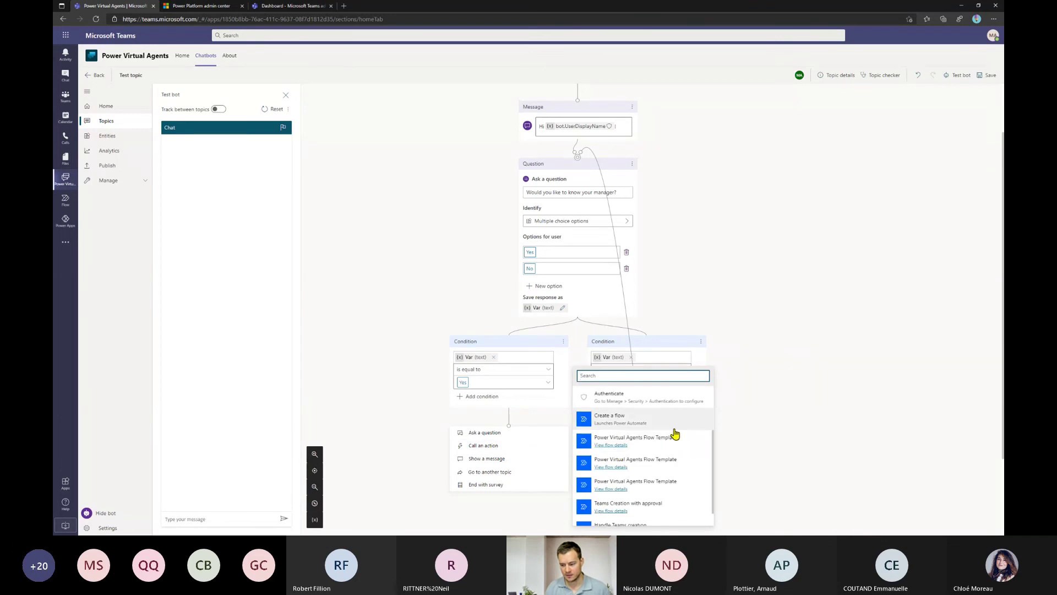
click(666, 447)
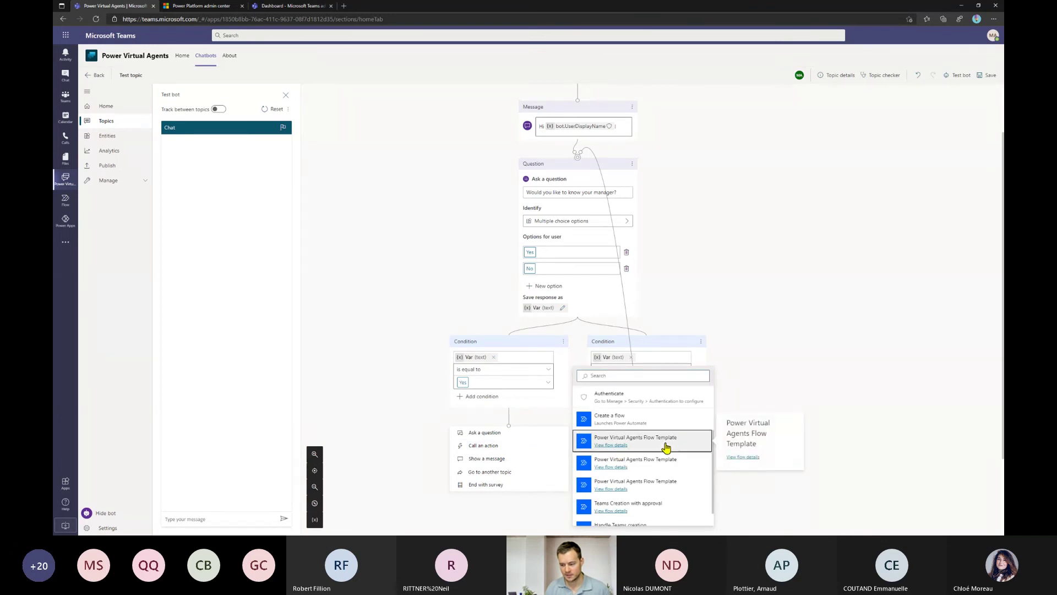
scroll(595, 380, down, 2)
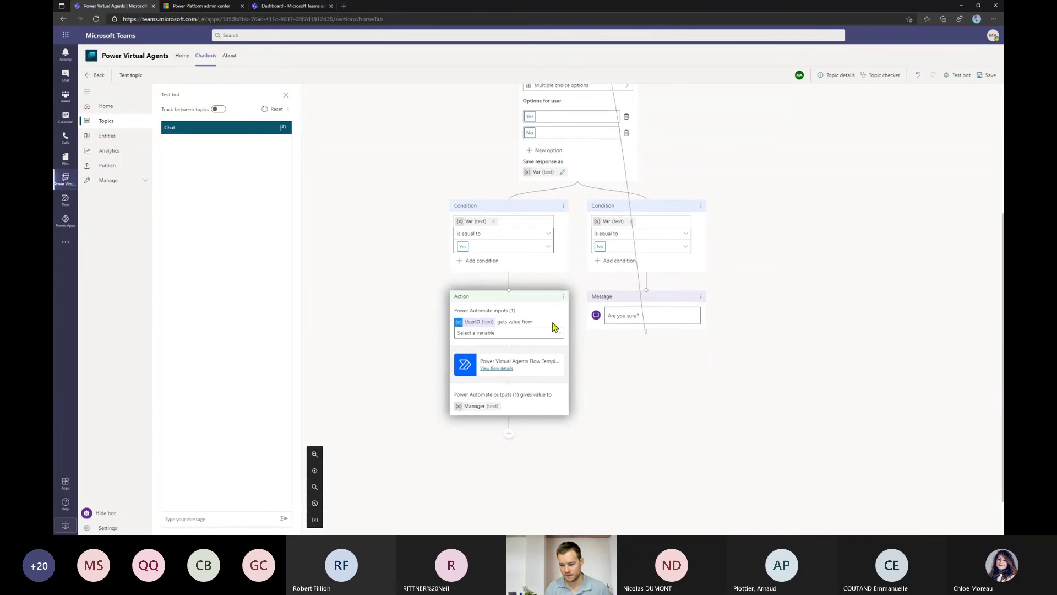
right_click(494, 373)
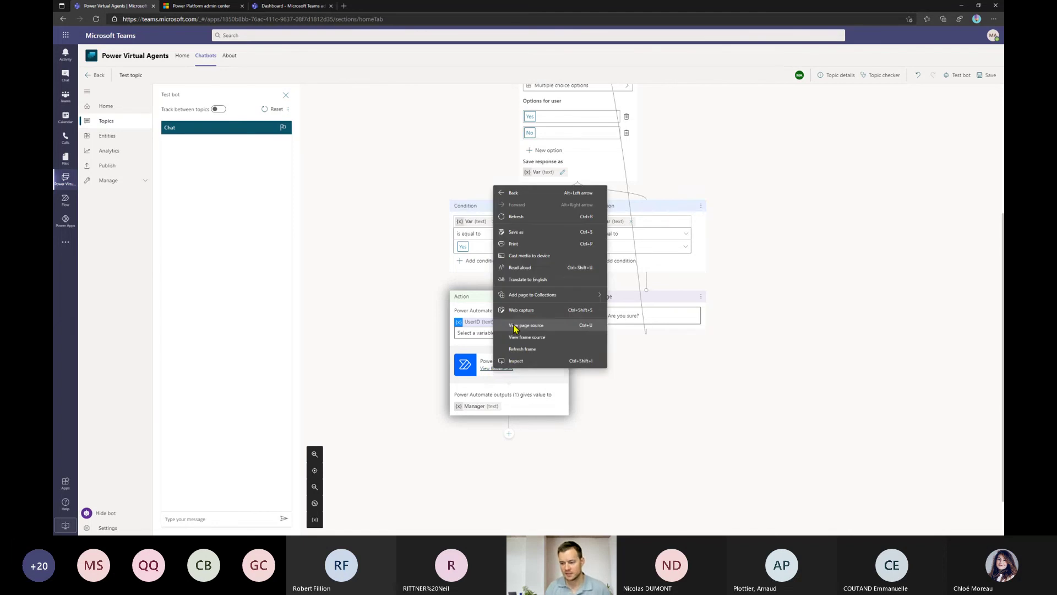
click(492, 374)
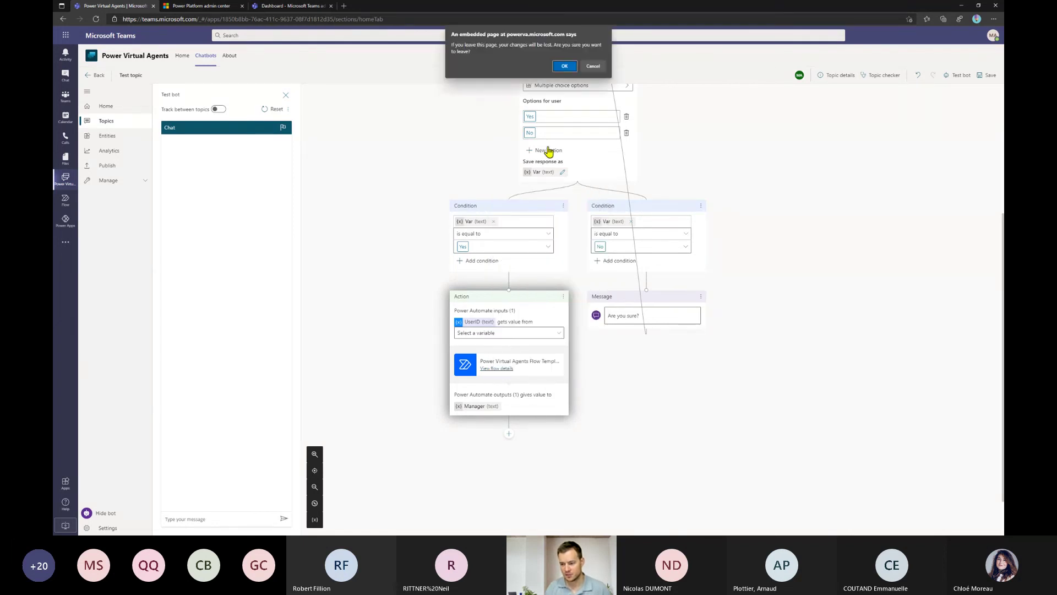
click(593, 67)
Have the action's UserID input take its value from bot.UserId and save the topic.
click(501, 339)
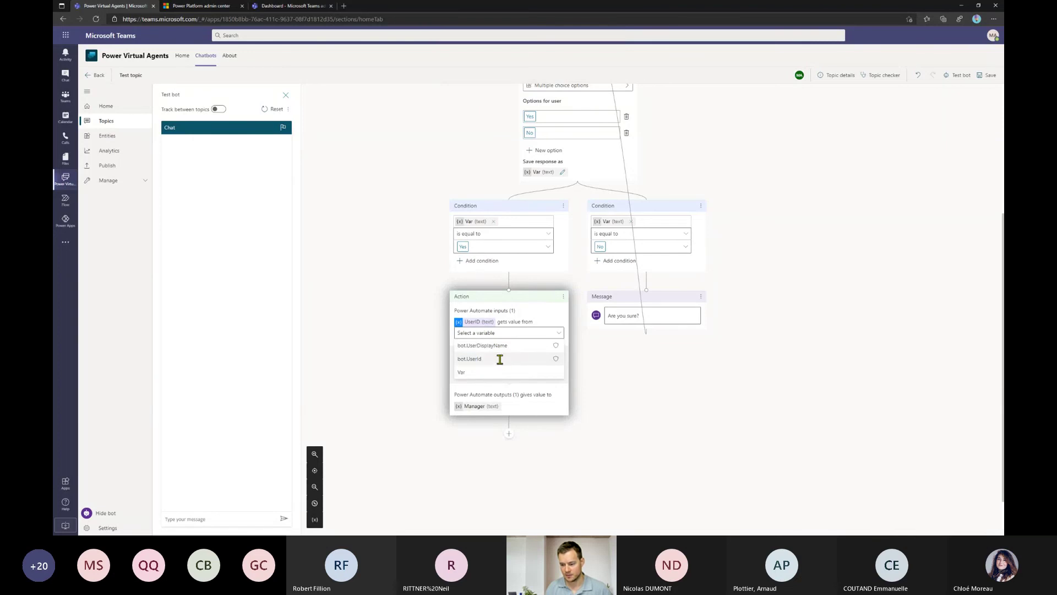
click(498, 354)
click(987, 76)
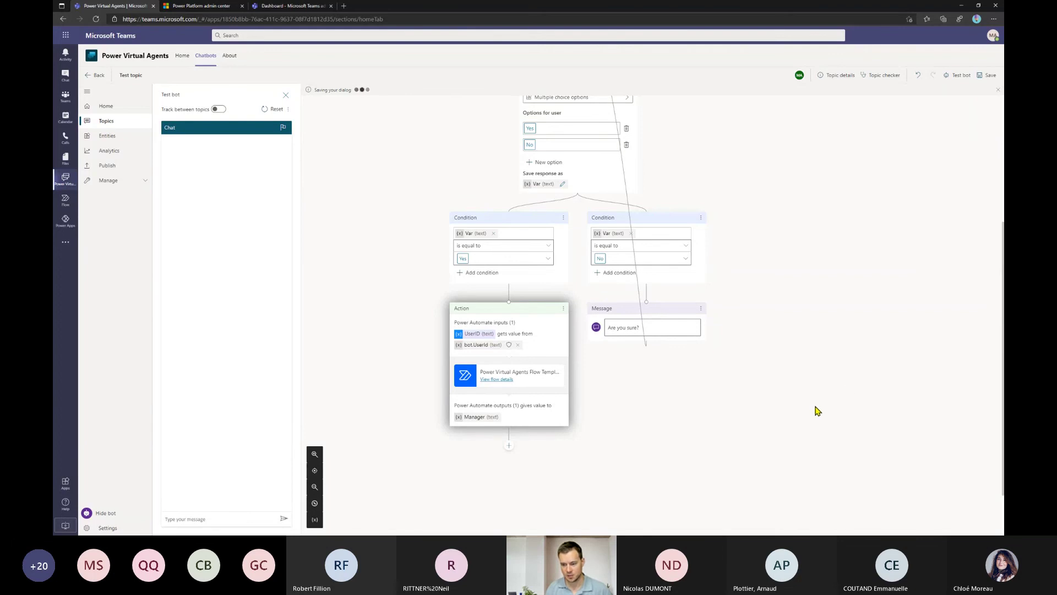
View the action's flow details, examining its input, returned value, Get manager step and both Set variable branches, and return to the topic.
click(497, 380)
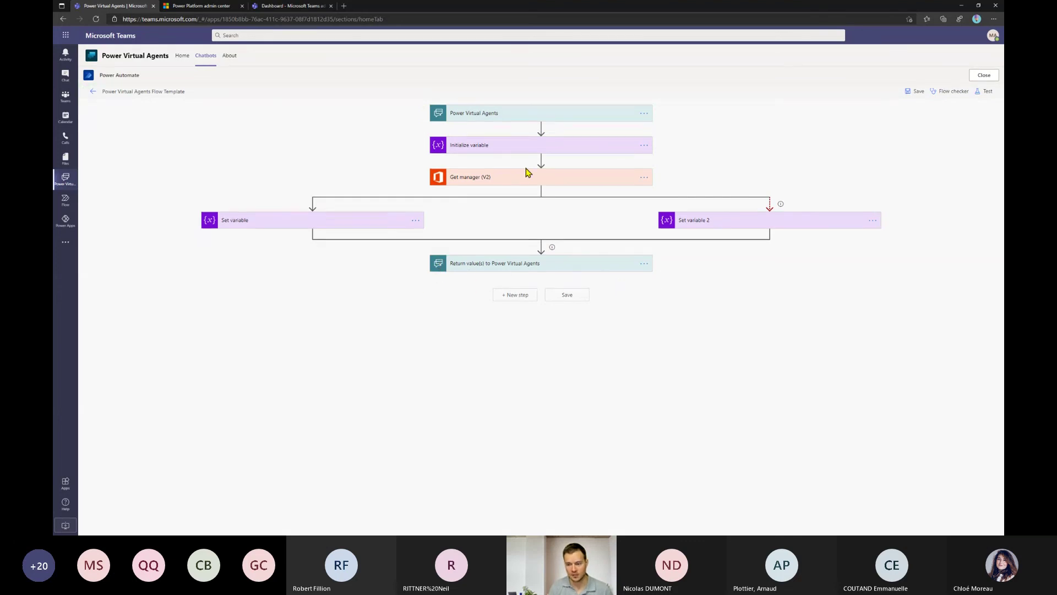
click(538, 115)
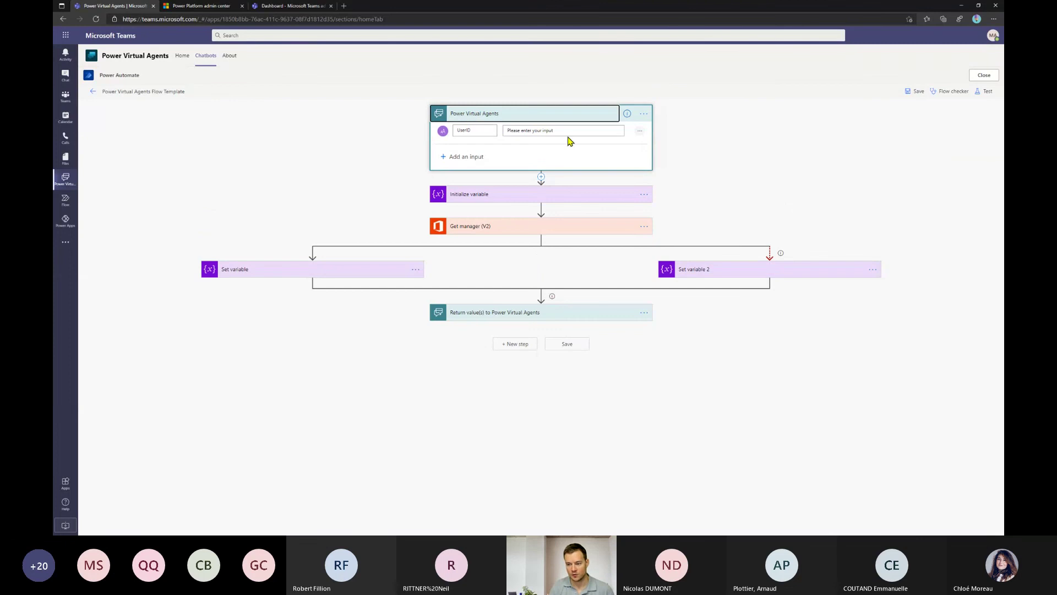
click(541, 317)
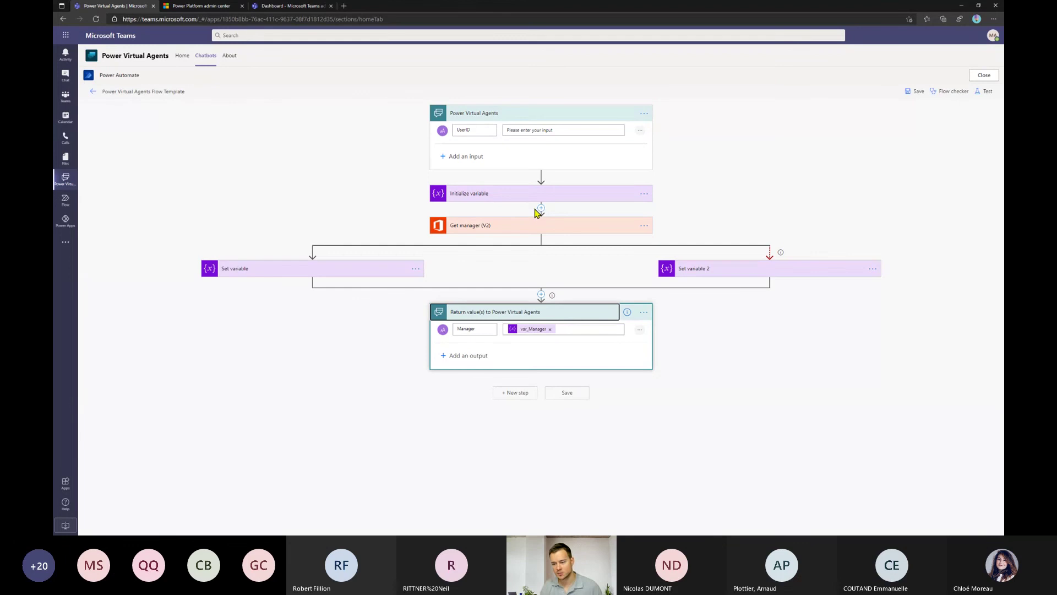
click(523, 230)
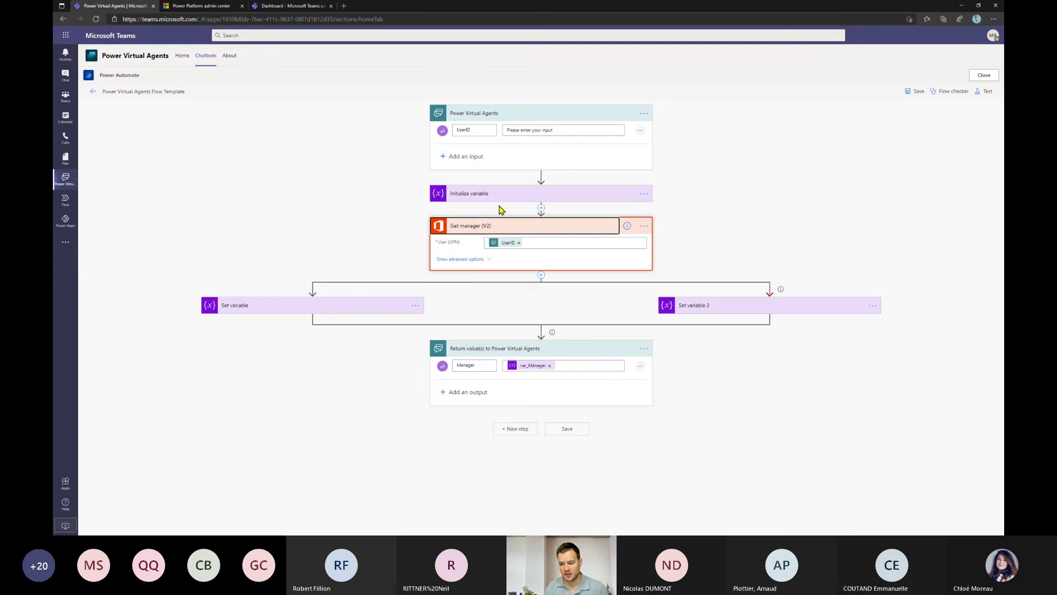
click(749, 305)
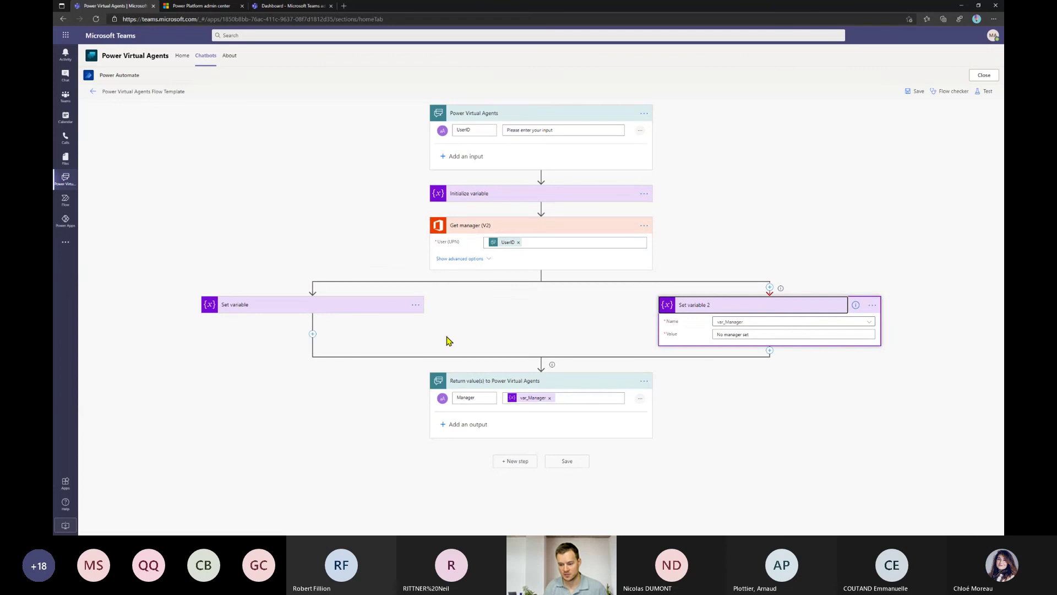
click(366, 313)
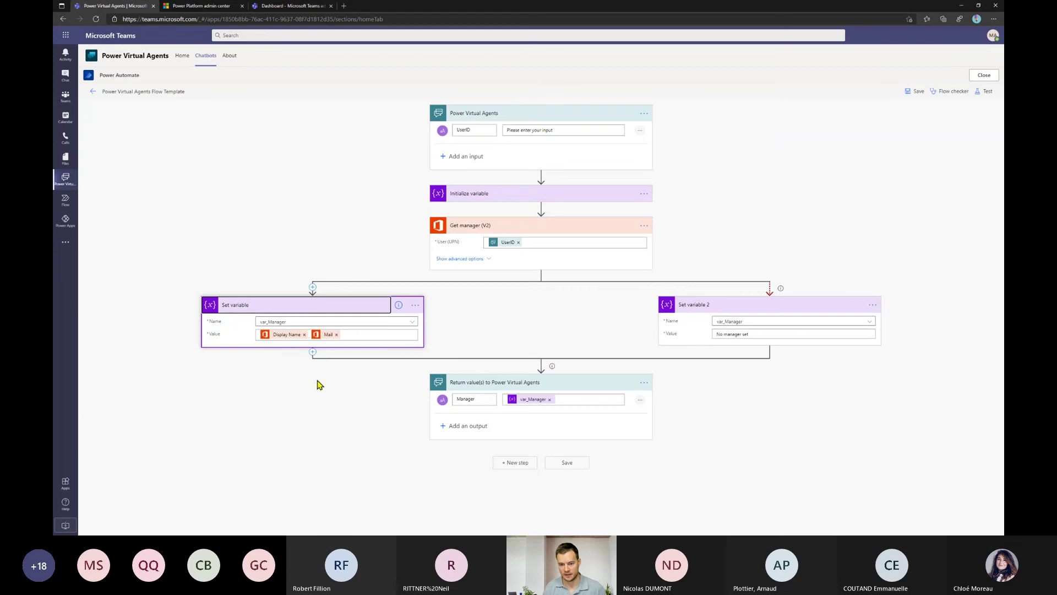
click(103, 91)
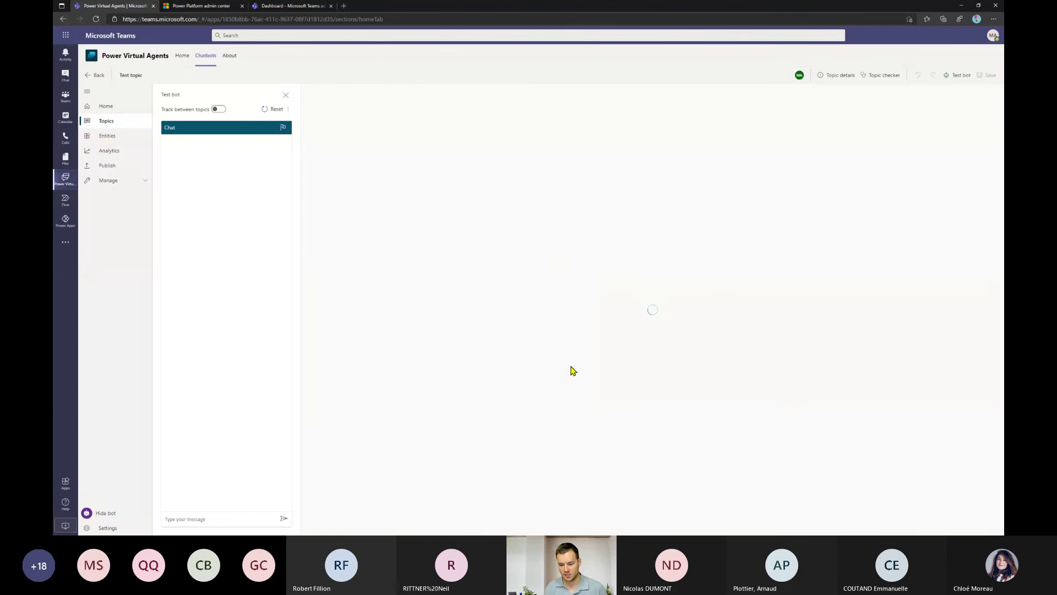
Finish the Yes branch with an end-with-survey node placed after the Power Automate flow action.
scroll(551, 358, down, 5)
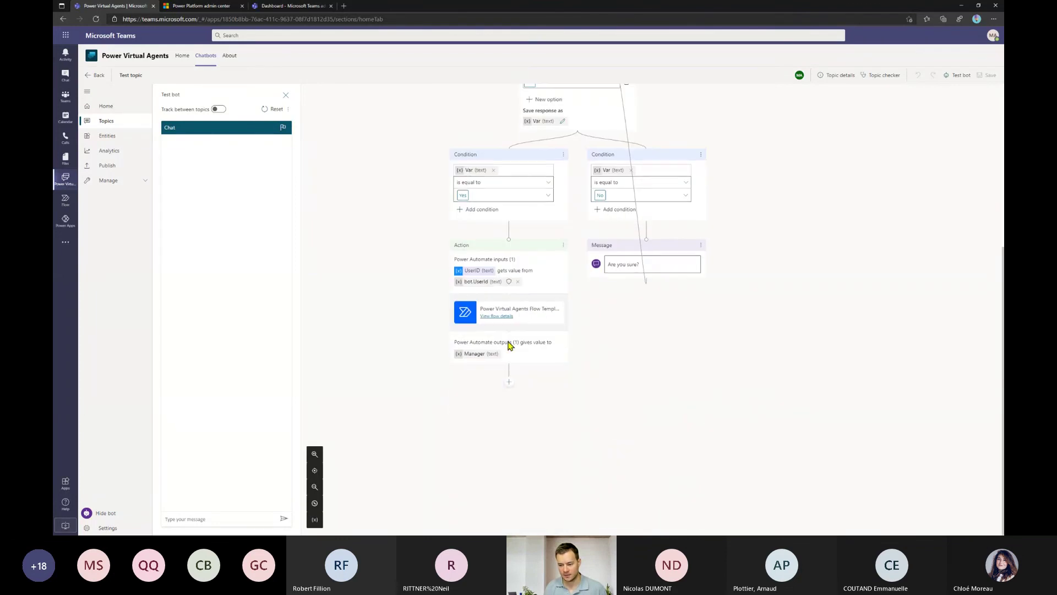
click(510, 381)
click(507, 454)
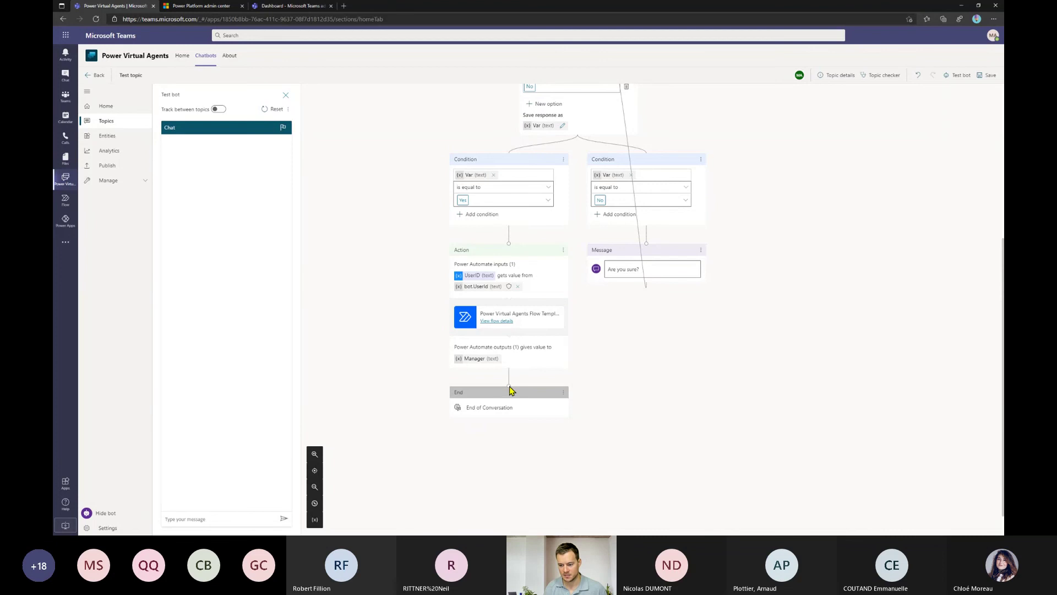
click(509, 381)
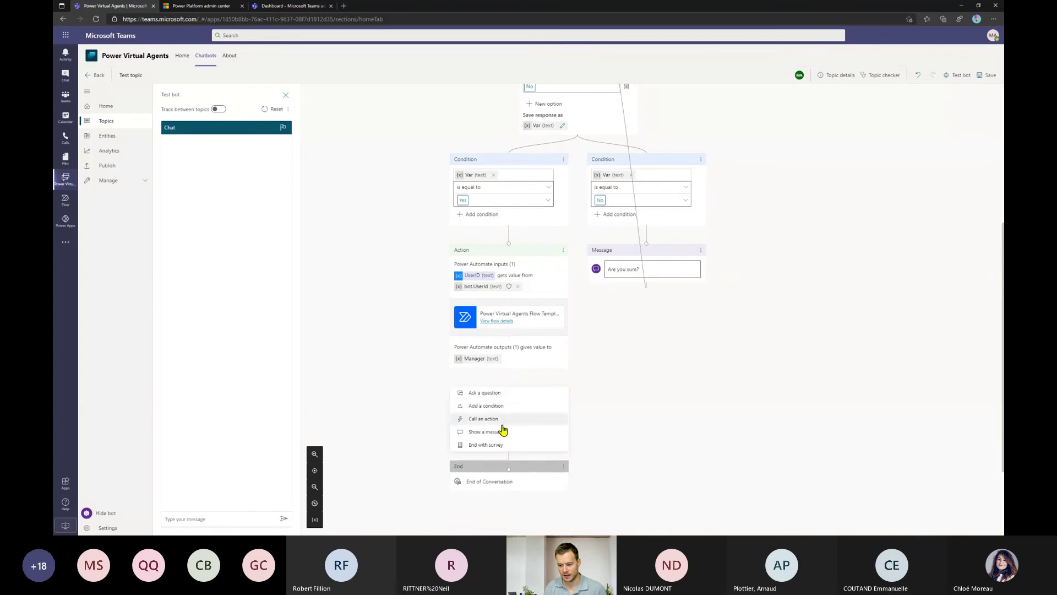
click(505, 395)
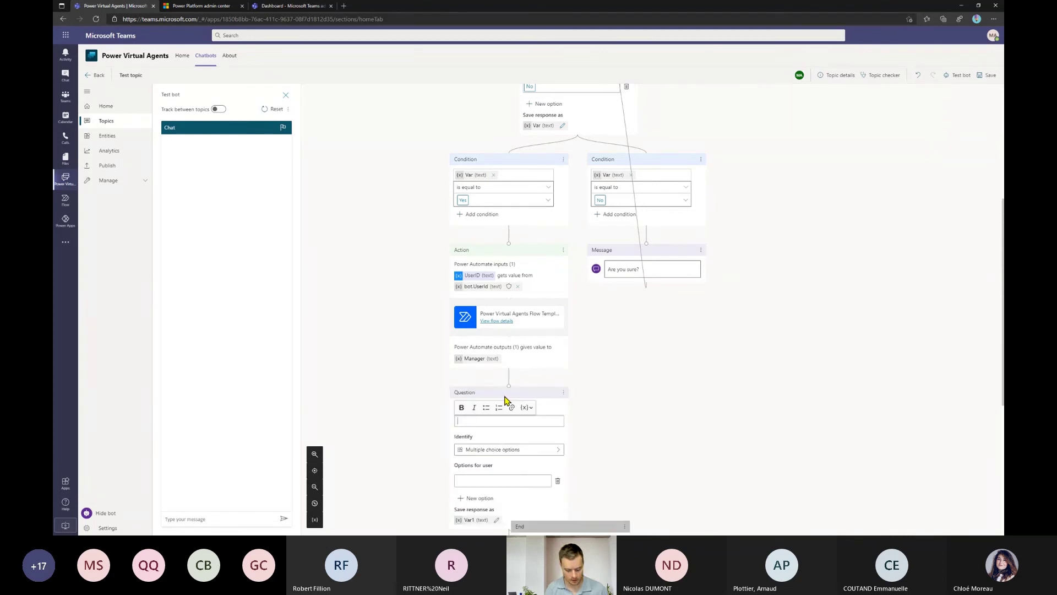
text(Wou)
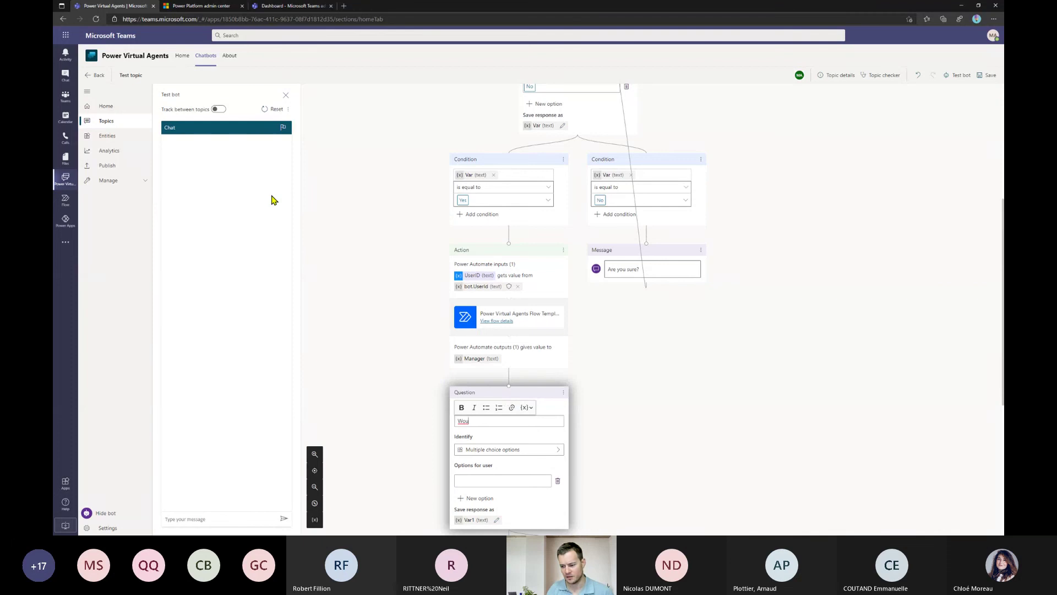
click(509, 286)
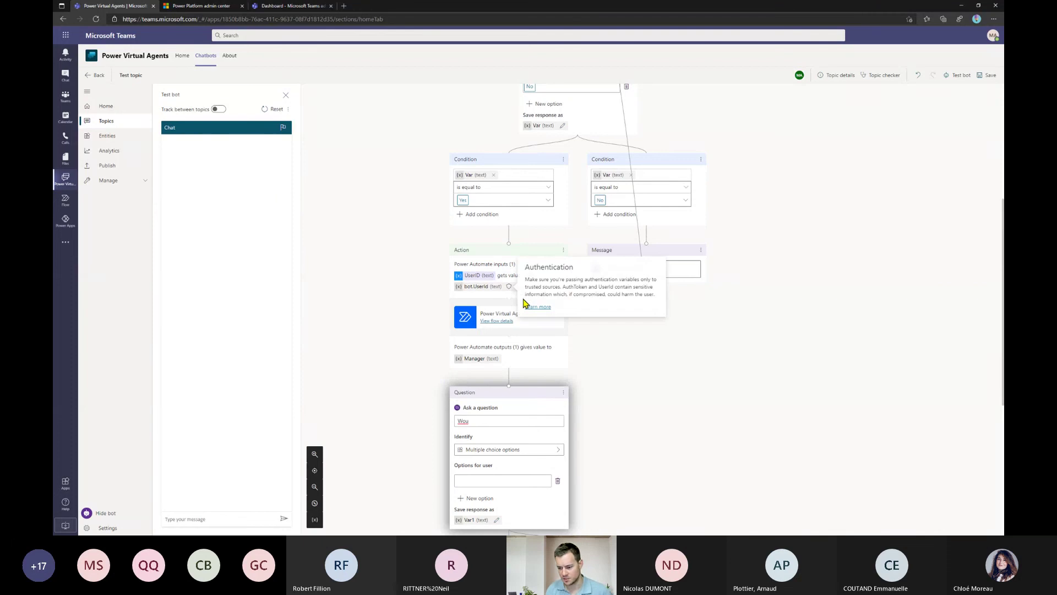
click(563, 393)
click(589, 400)
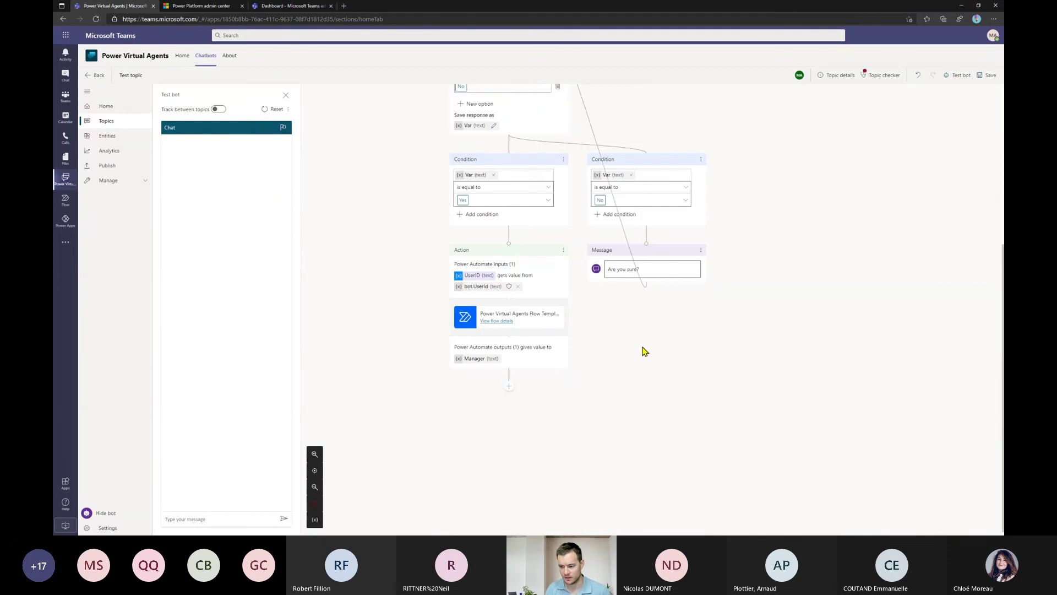
Reconnect the flow action's output to the detached End of Conversation node and save the topic.
scroll(639, 278, up, 5)
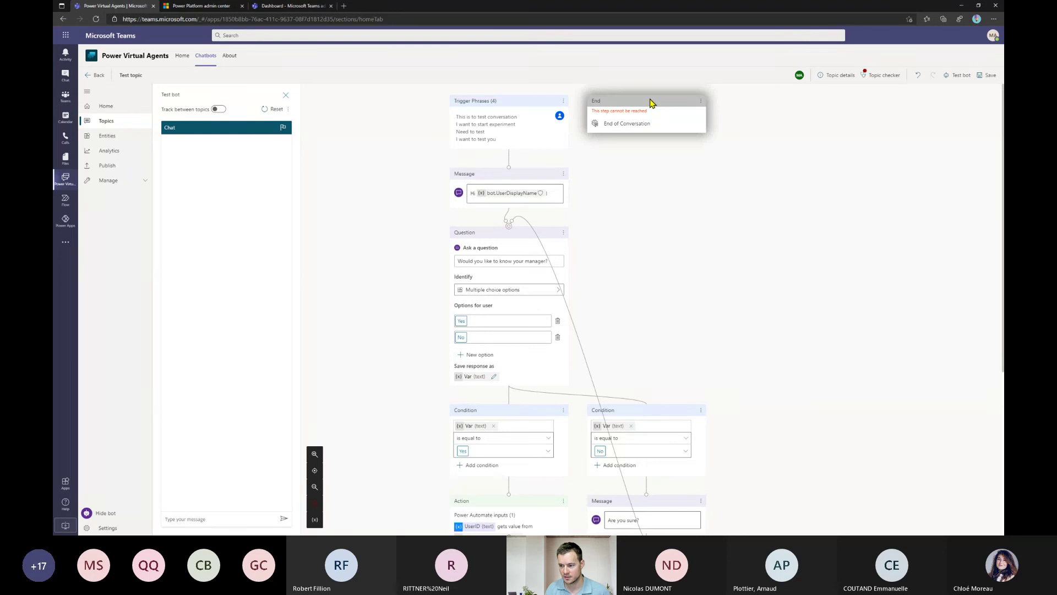
scroll(623, 319, down, 5)
scroll(593, 377, down, 1)
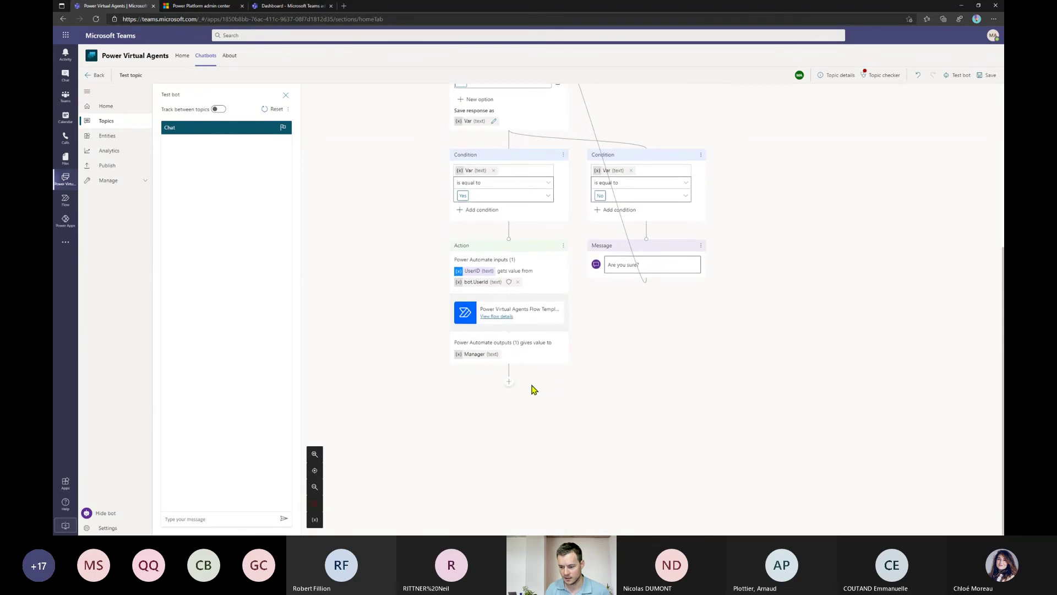
click(509, 381)
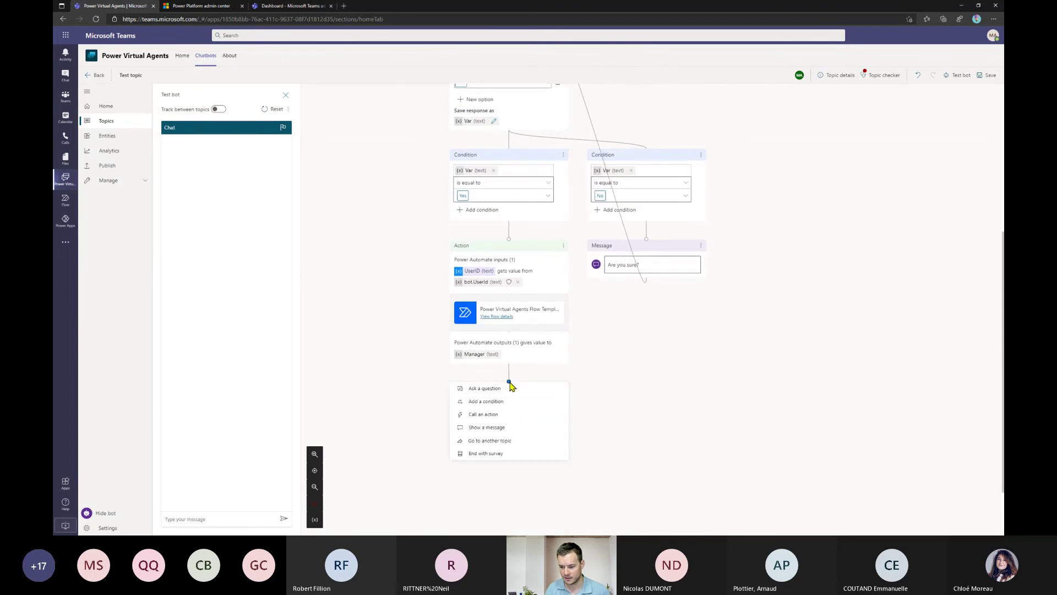
drag(510, 382, 636, 107)
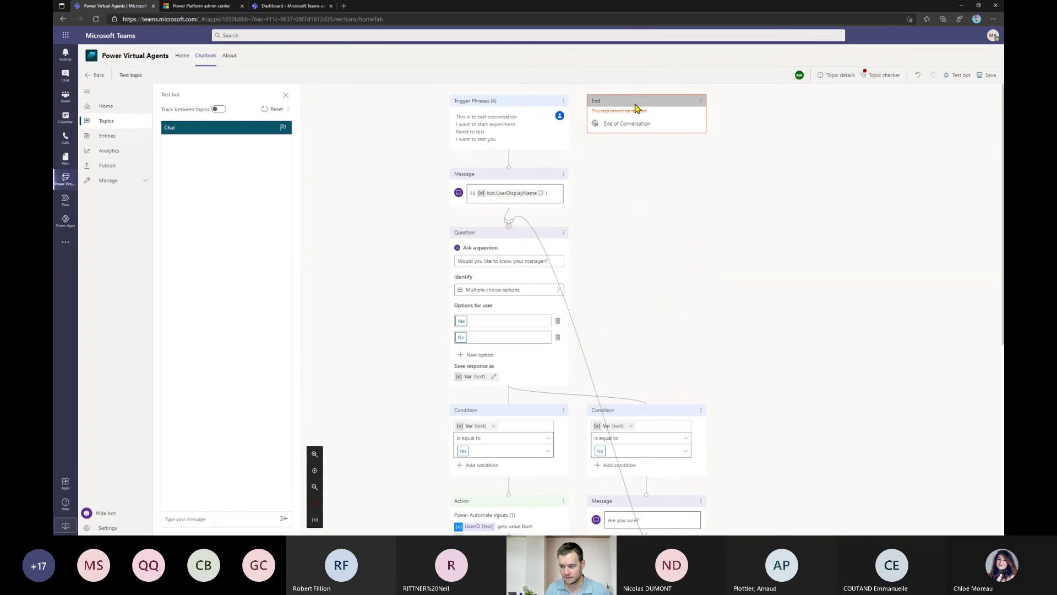
drag(626, 188, 627, 189)
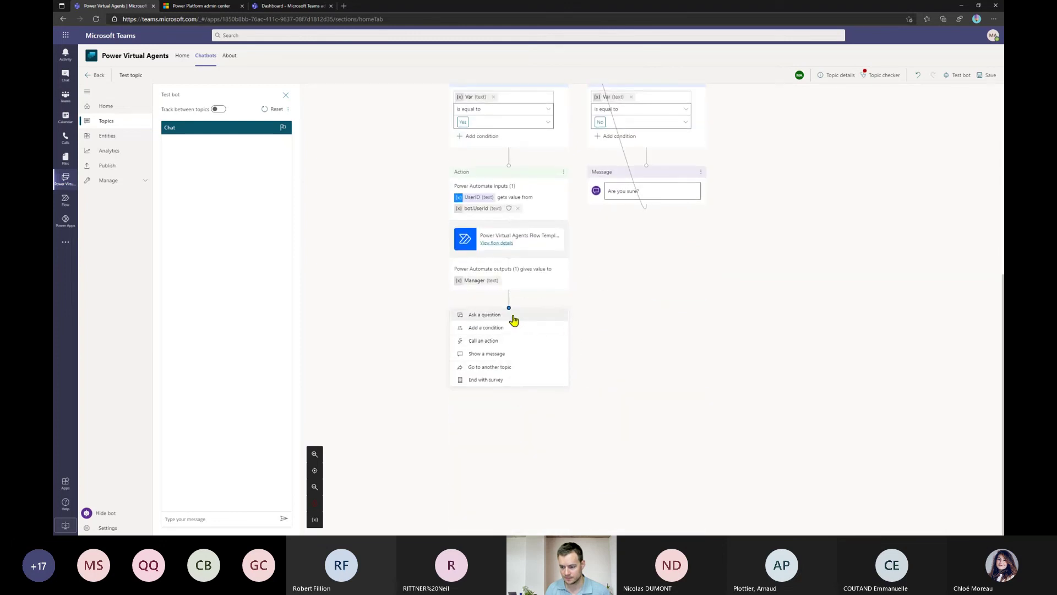
drag(509, 309, 648, 98)
scroll(661, 220, down, 5)
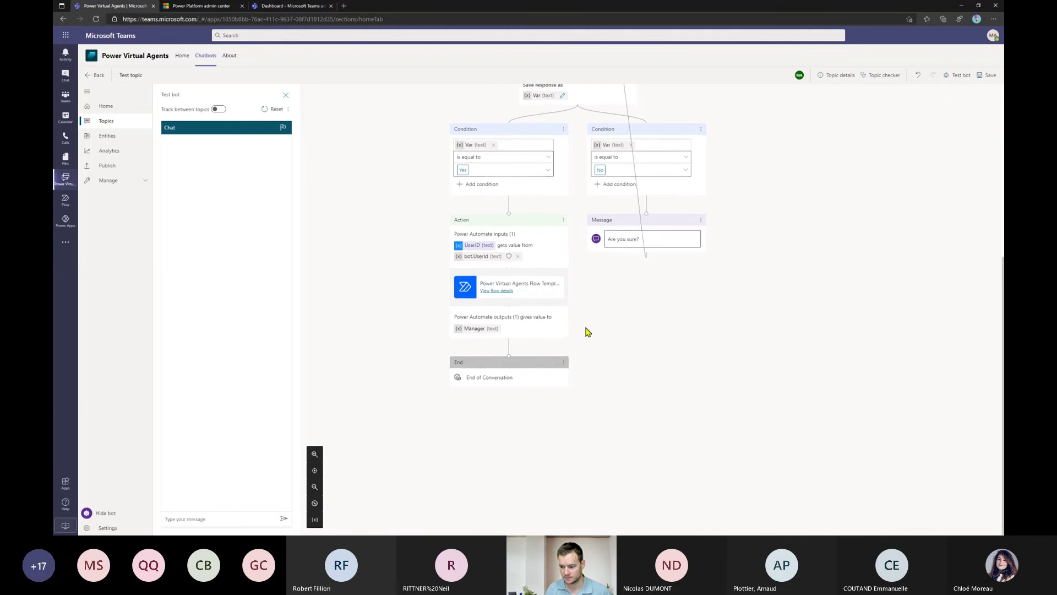
click(987, 75)
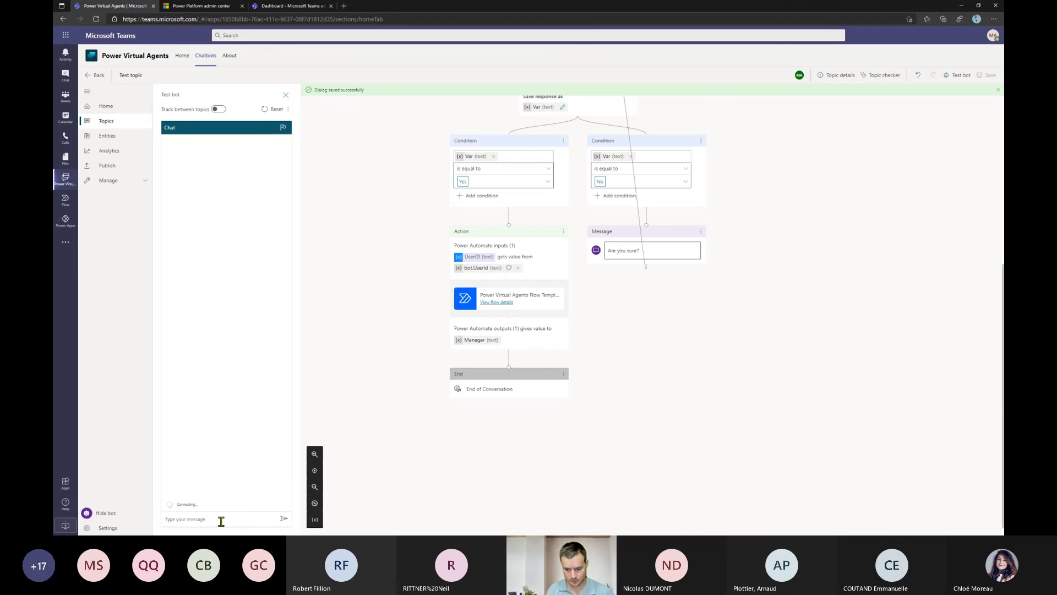
Test the topic by sending "I want to test you" to the bot and answering the manager question with No, then Yes.
text(I want to test you)
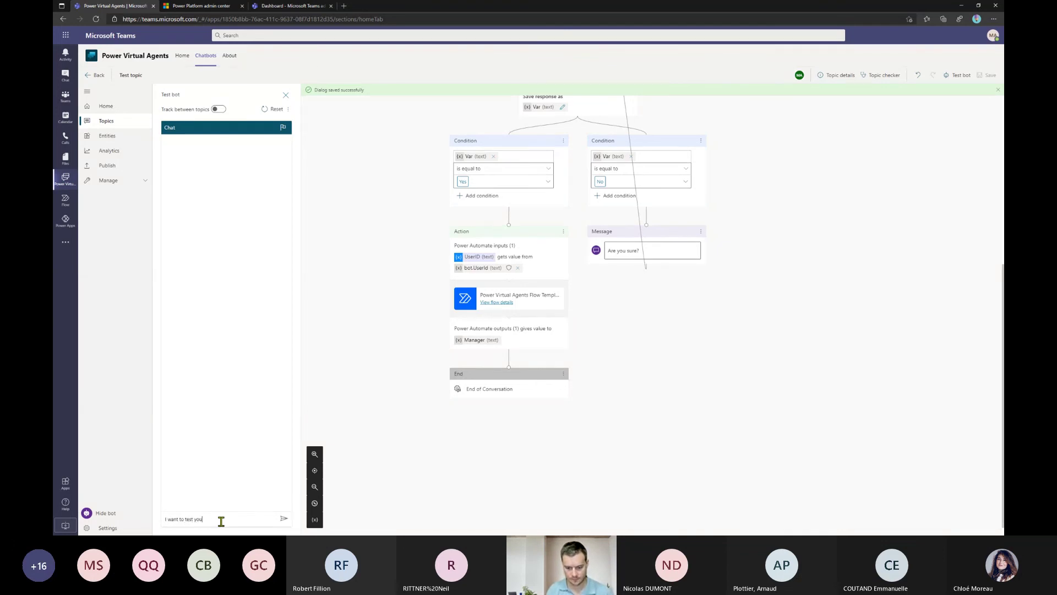
key(Return)
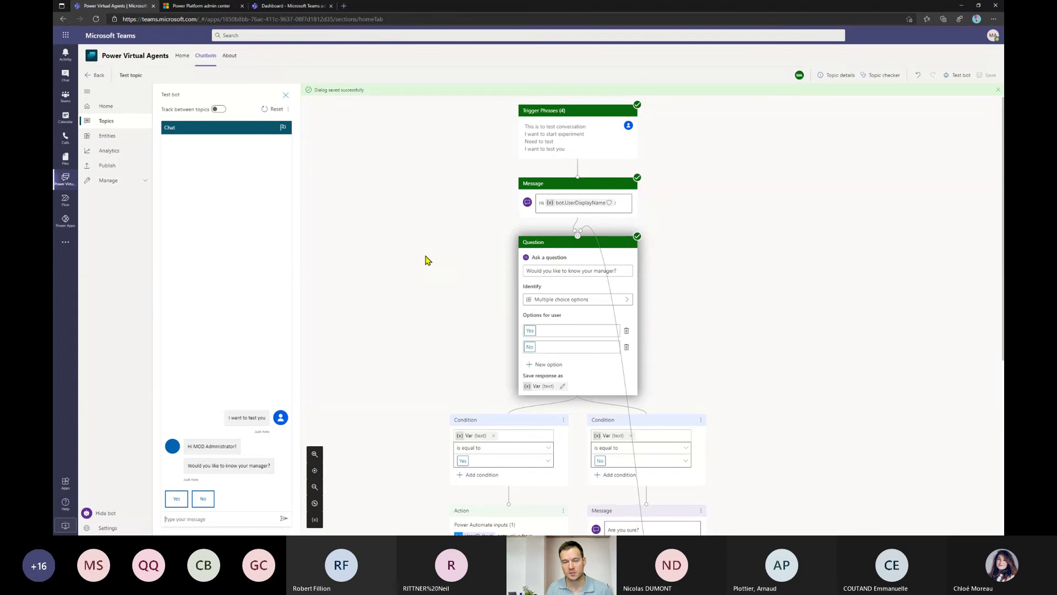
scroll(428, 260, down, 1)
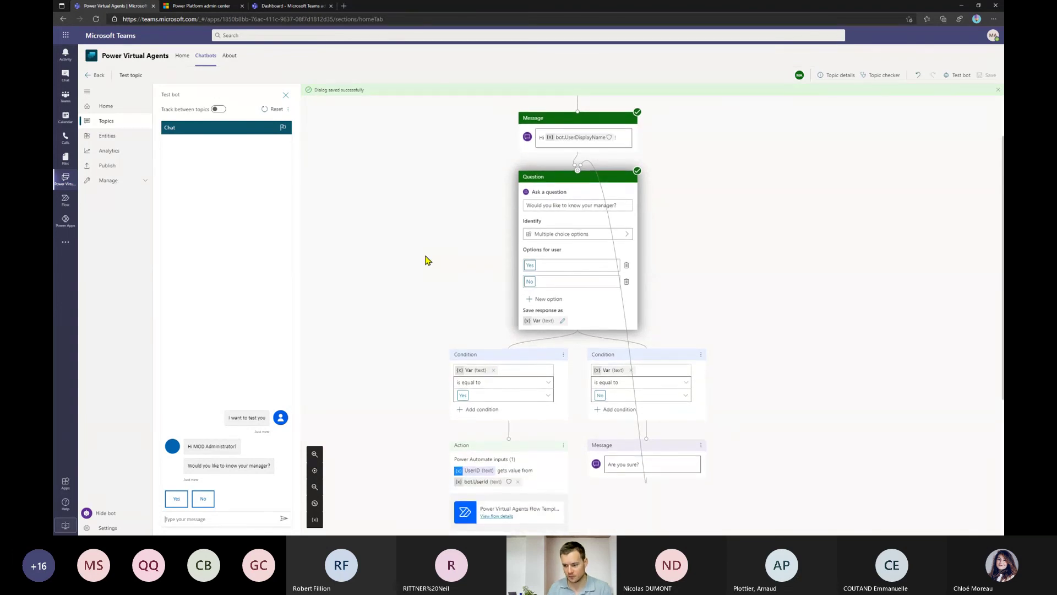
scroll(440, 300, down, 2)
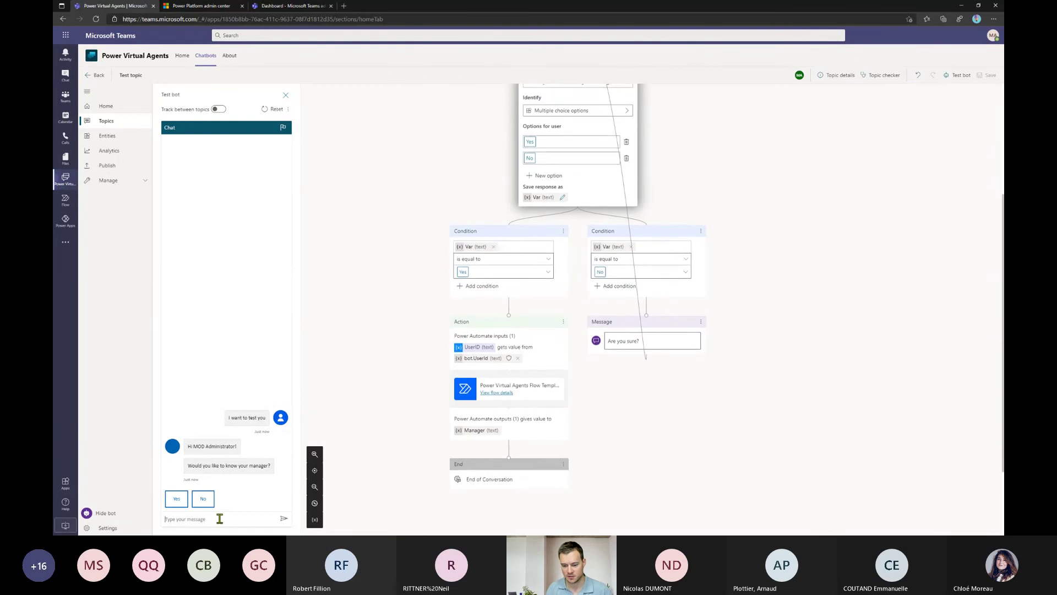
click(205, 499)
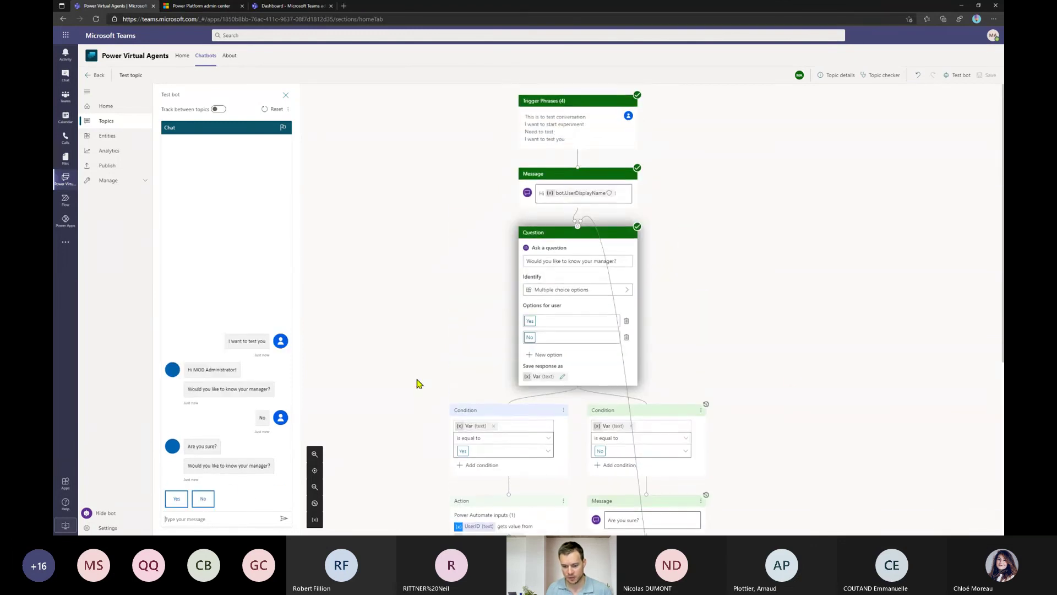
click(178, 499)
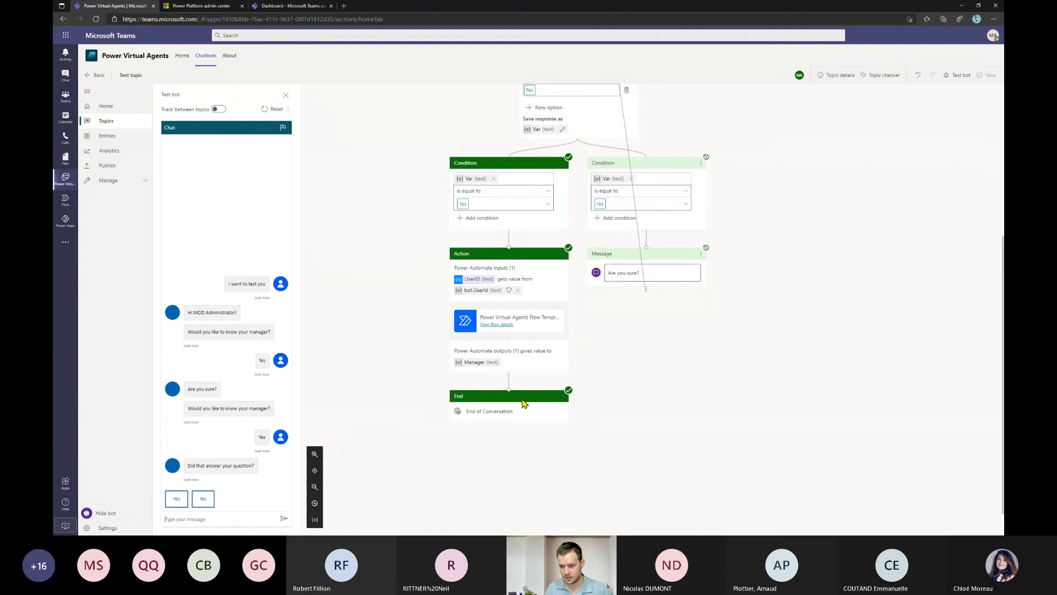
Insert a message showing the Manager variable between the flow action and the End node, and save the topic.
click(510, 381)
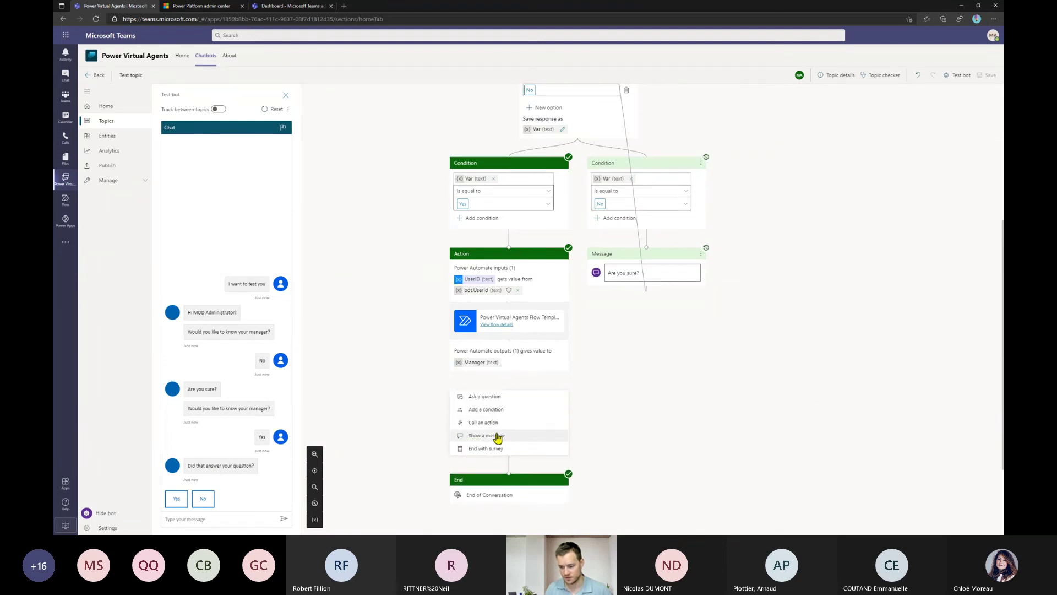
click(498, 435)
click(539, 411)
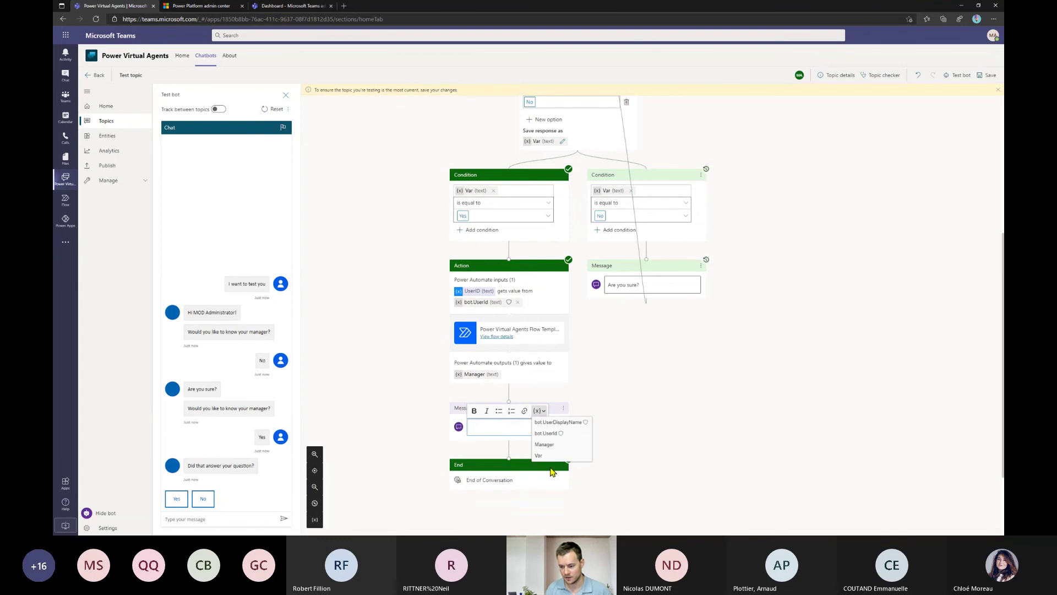
click(544, 444)
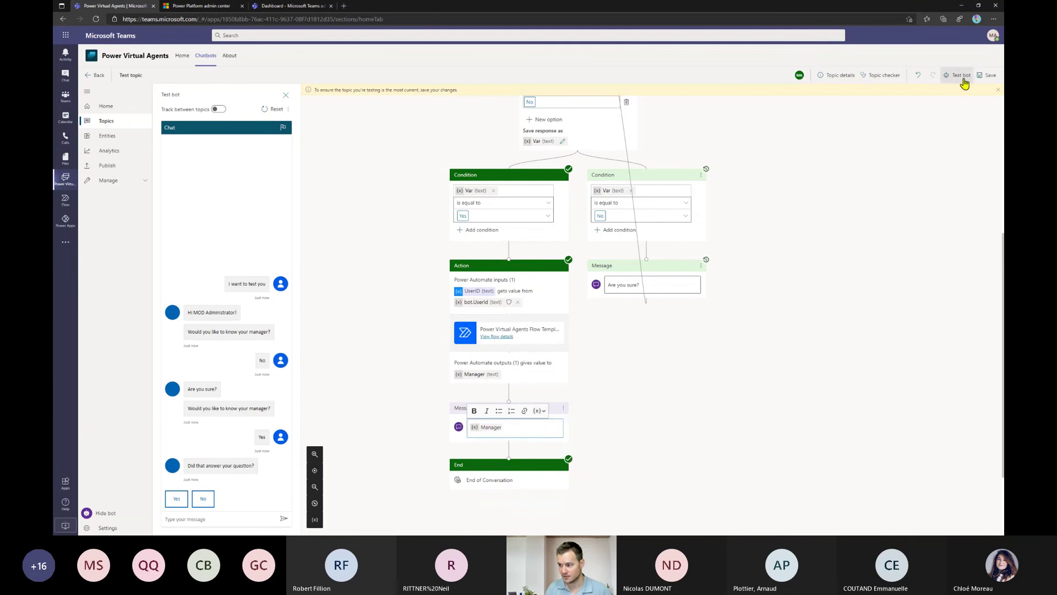
click(983, 76)
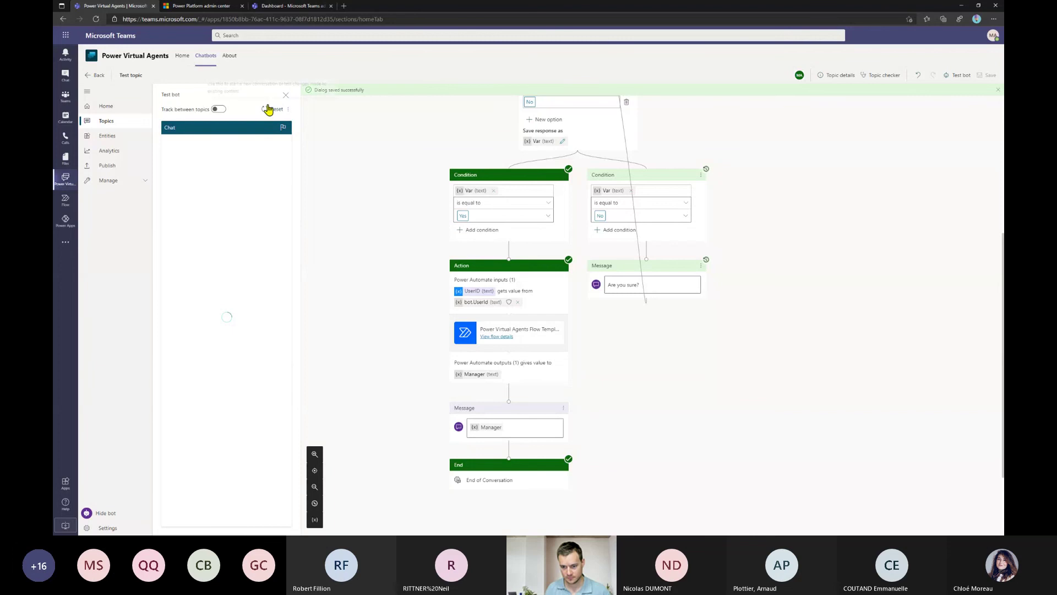
Restart the test conversation with "I want to test you", answer Yes, and check the bot's manager reply.
click(266, 111)
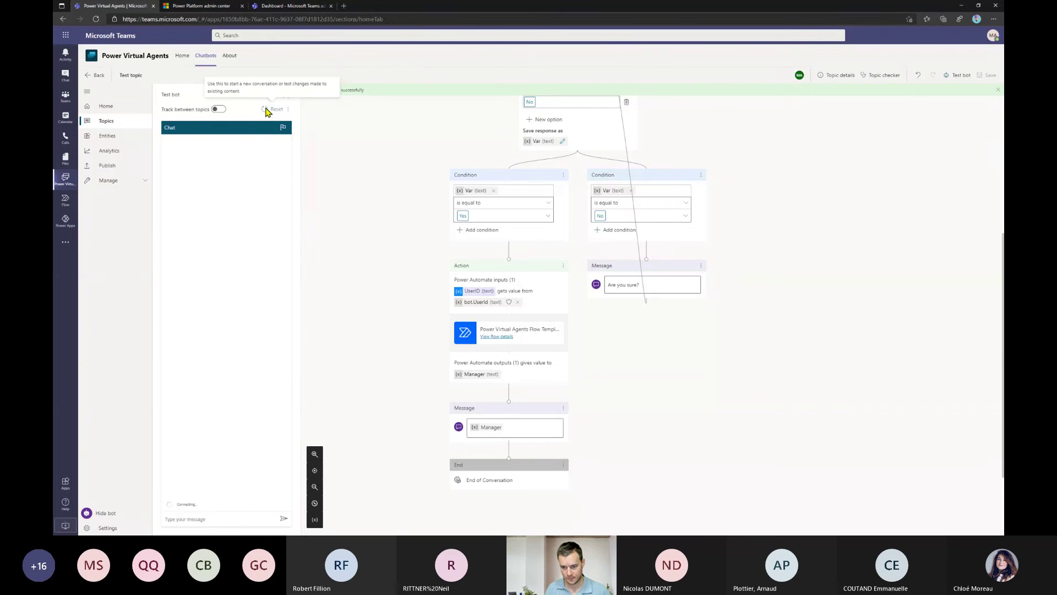
click(241, 517)
text(I want to)
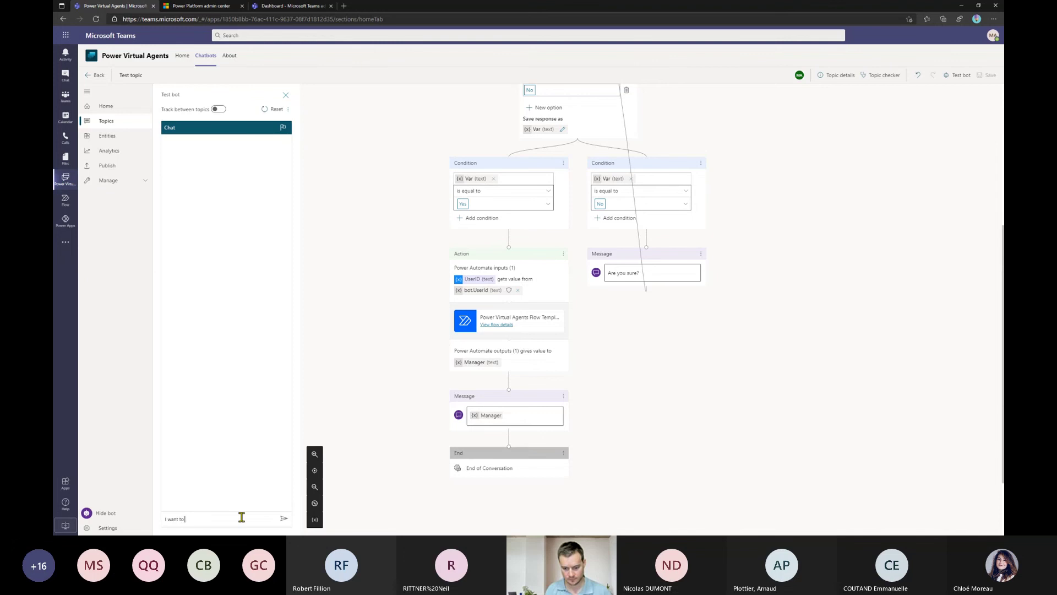
text( test you)
key(Return)
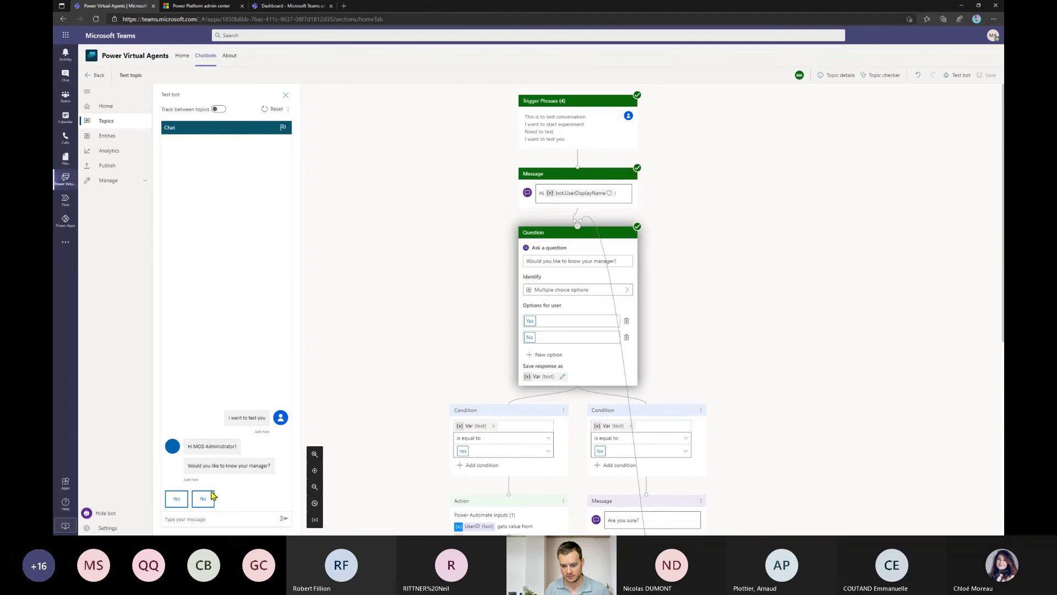
click(183, 502)
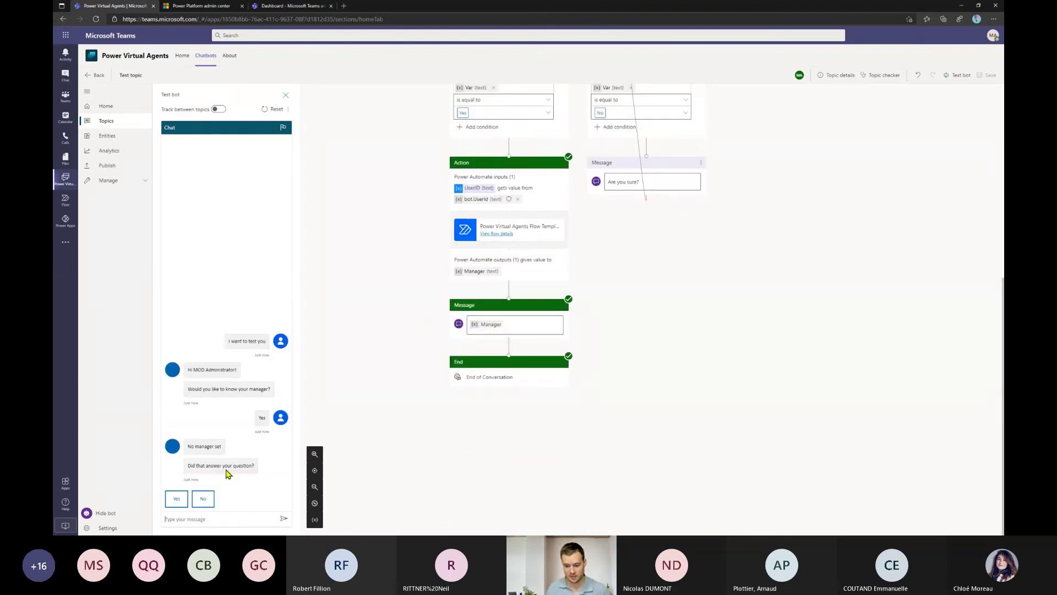
drag(221, 450, 174, 450)
click(393, 452)
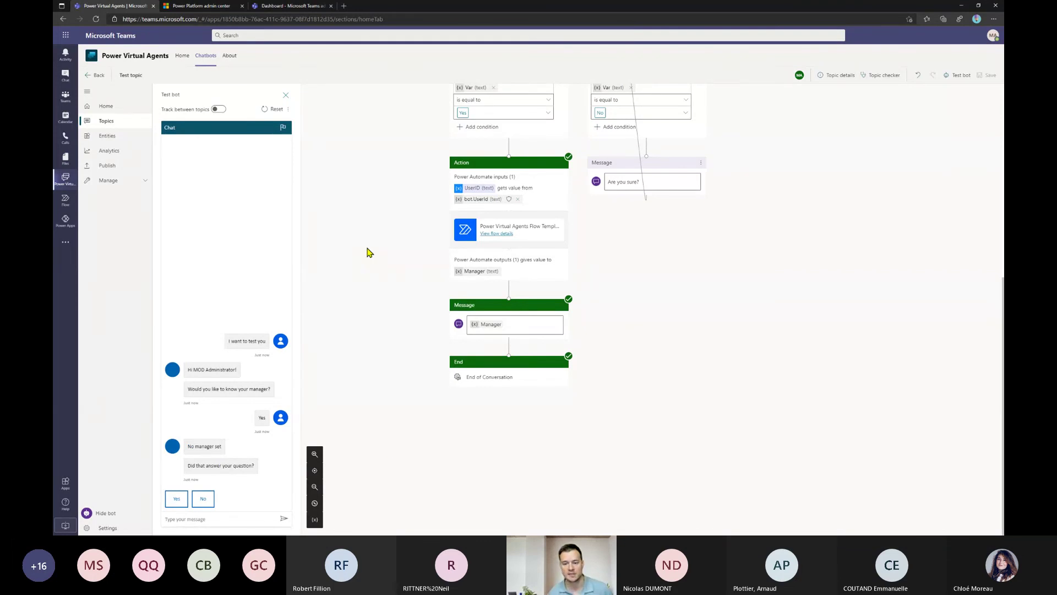
Go to the list of existing topics and try the bot's greeting by sending "Hi!" in the test chat.
click(107, 122)
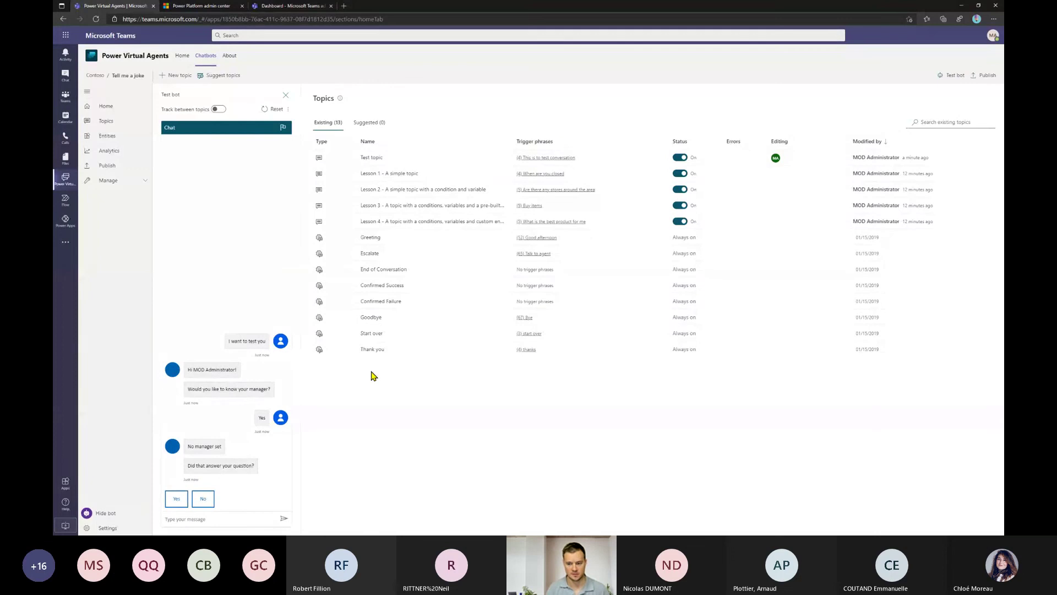
text(Hi!)
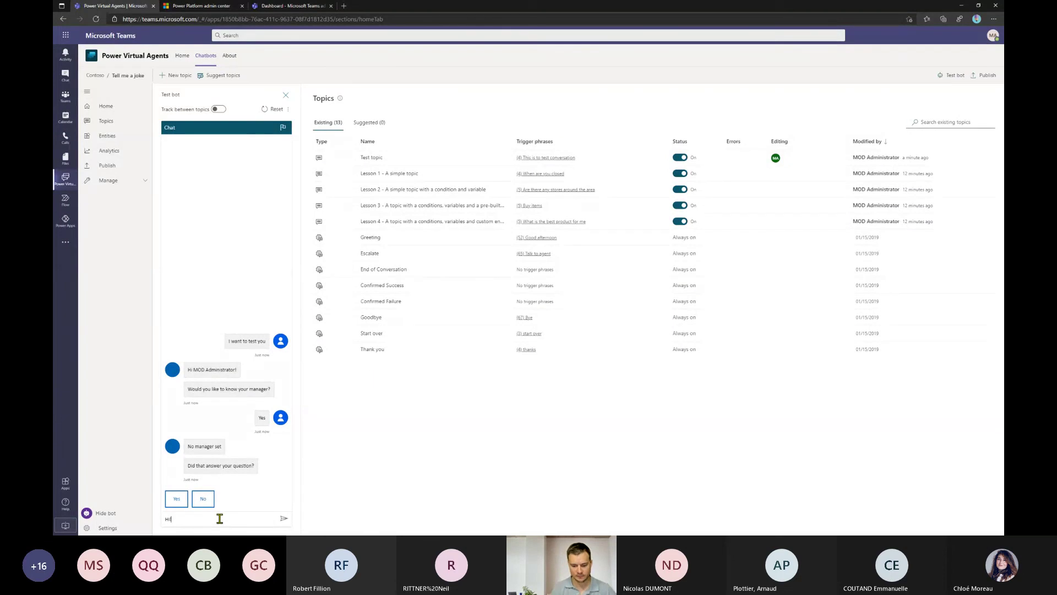
key(Return)
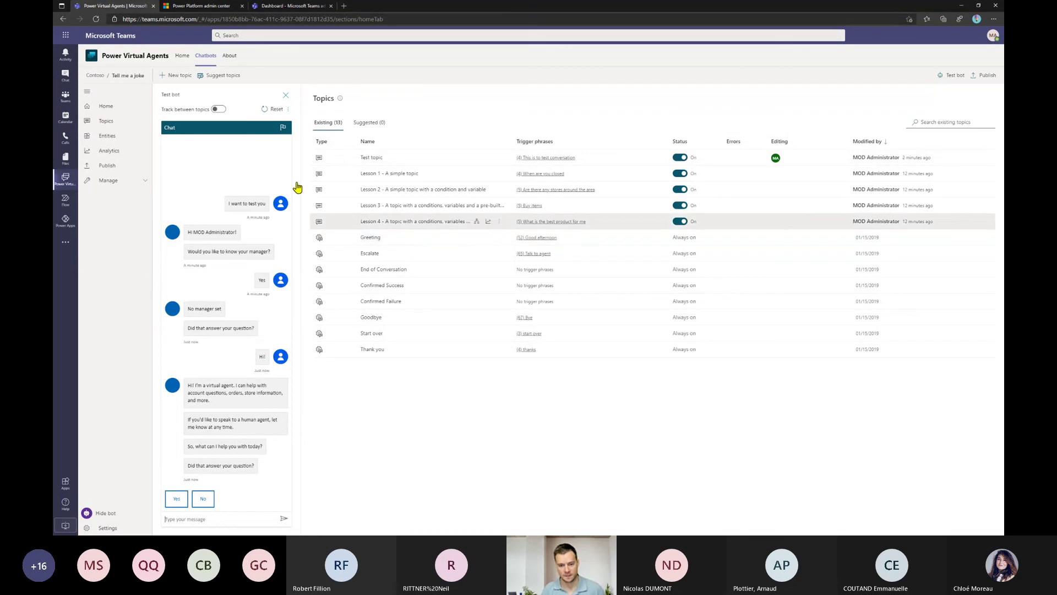
View the bot's entities and examine the Age entity's usage example "My car is less than five years old".
click(112, 135)
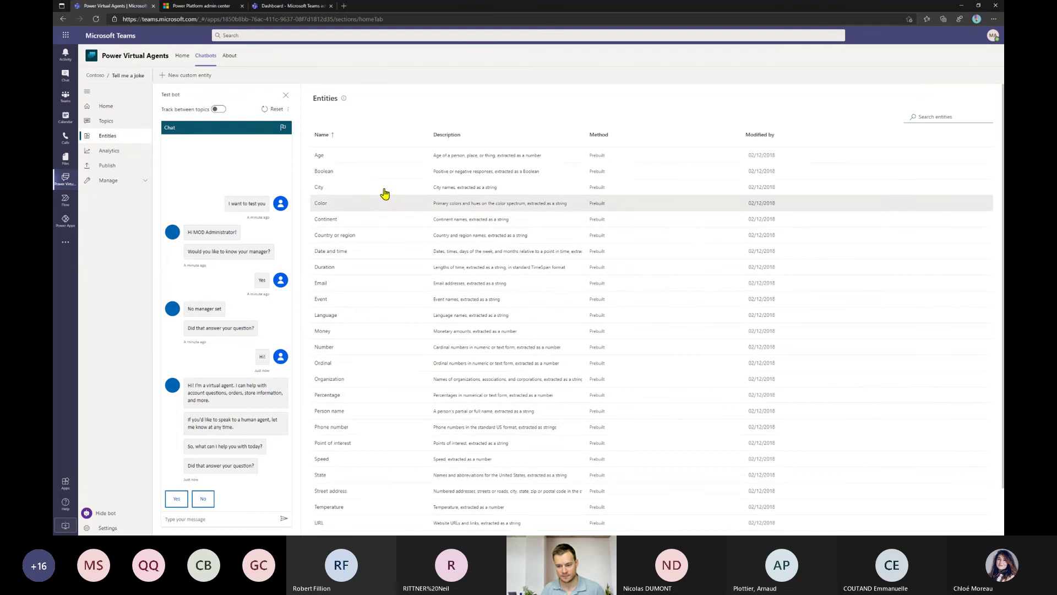
click(380, 160)
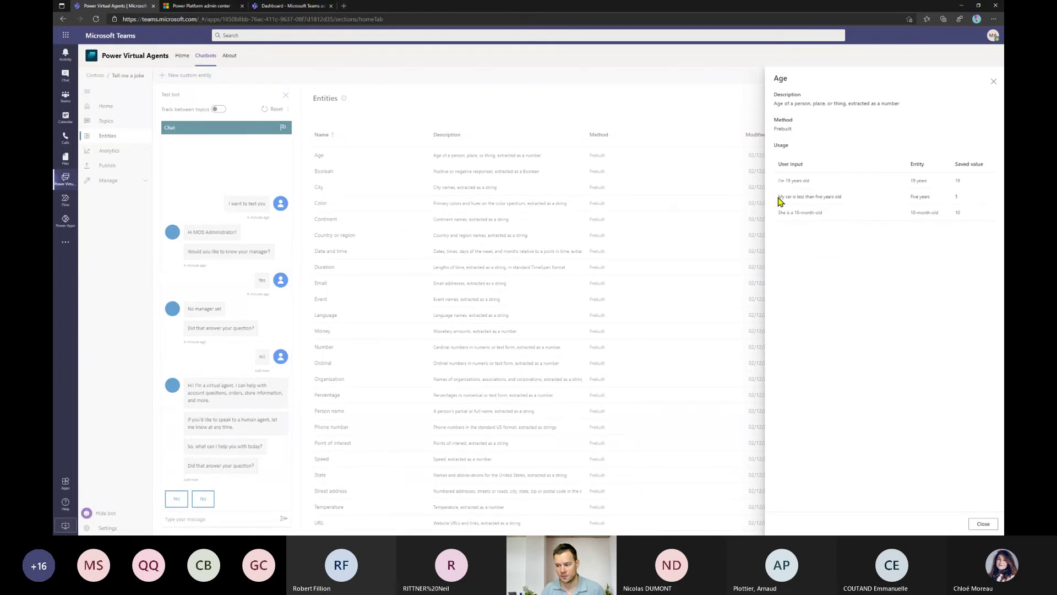
drag(778, 198, 857, 200)
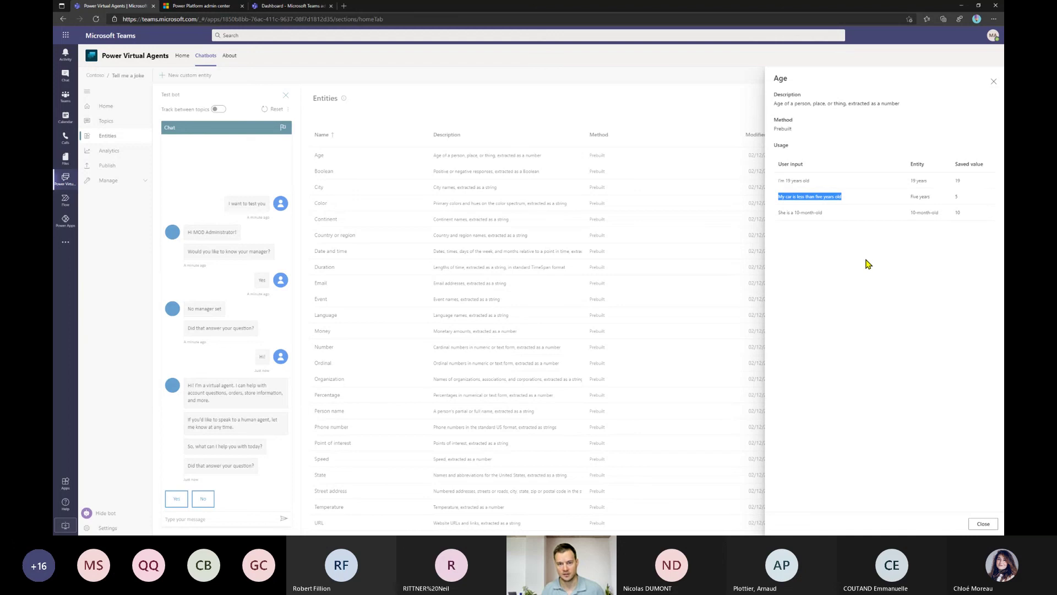
Review the Age entity's saved values and close its details to return to the entities list.
click(848, 196)
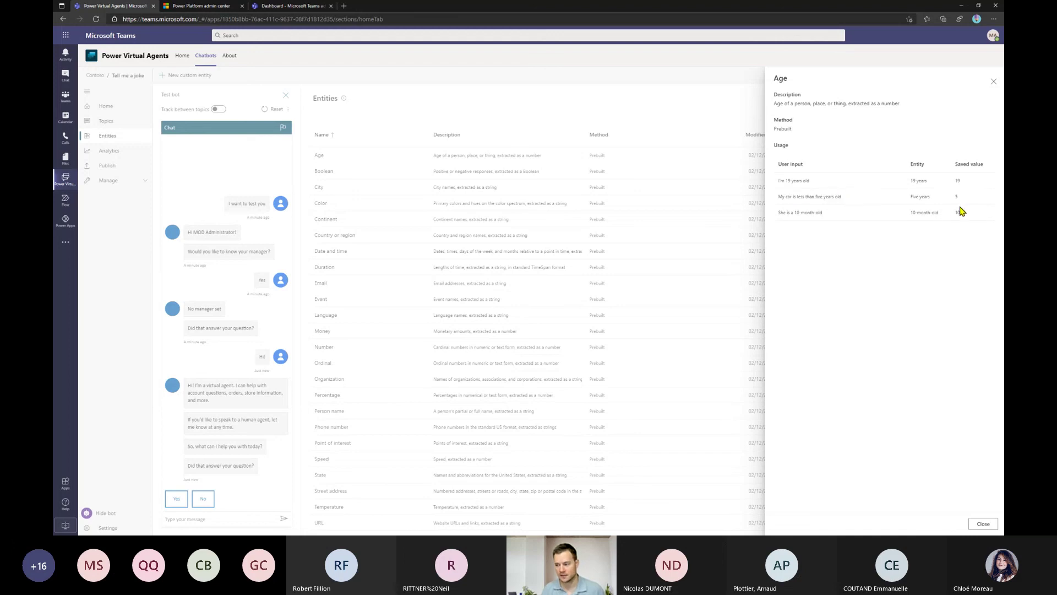
click(956, 247)
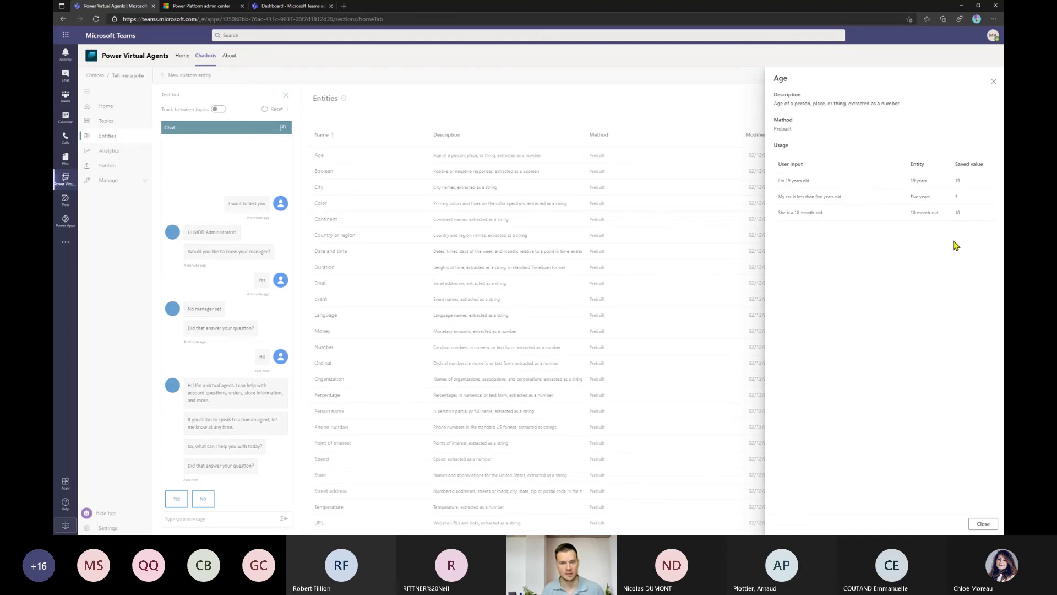
click(992, 82)
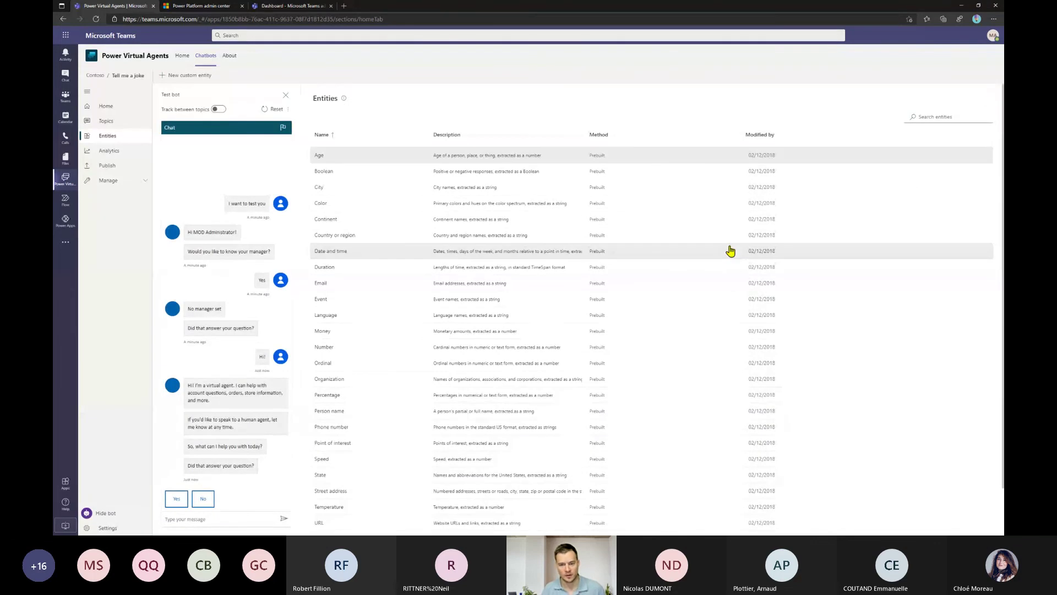
Review the bot's analytics, going through the summary, customer satisfaction, sessions and billing reports.
click(124, 156)
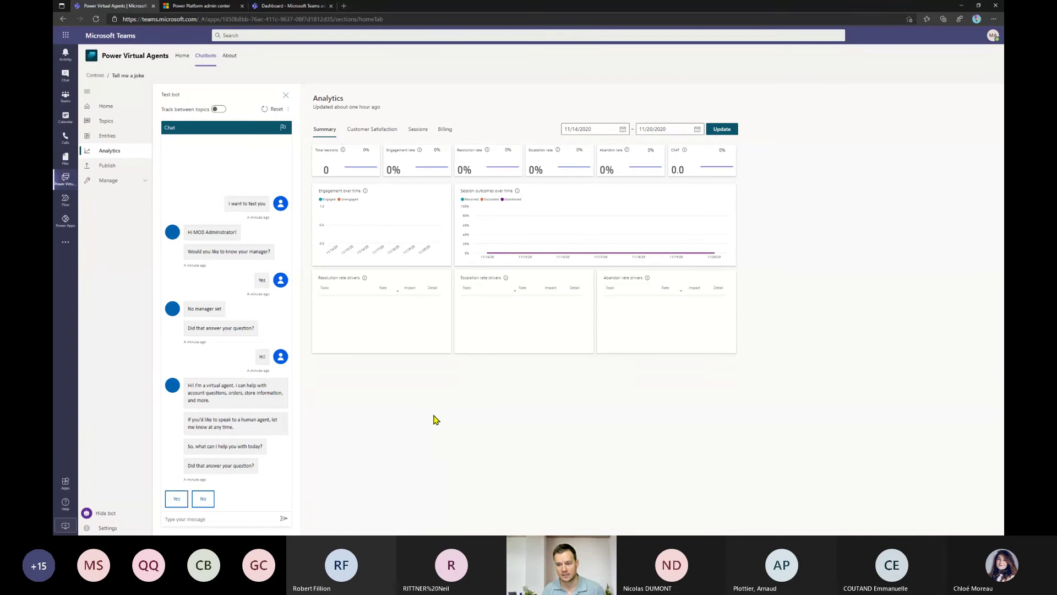
click(370, 130)
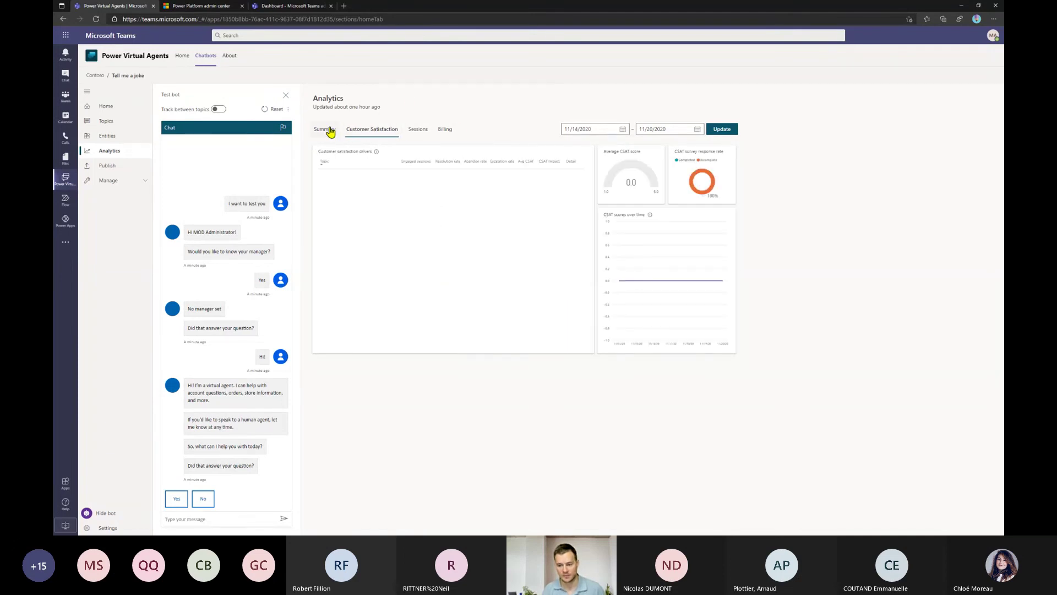
click(420, 132)
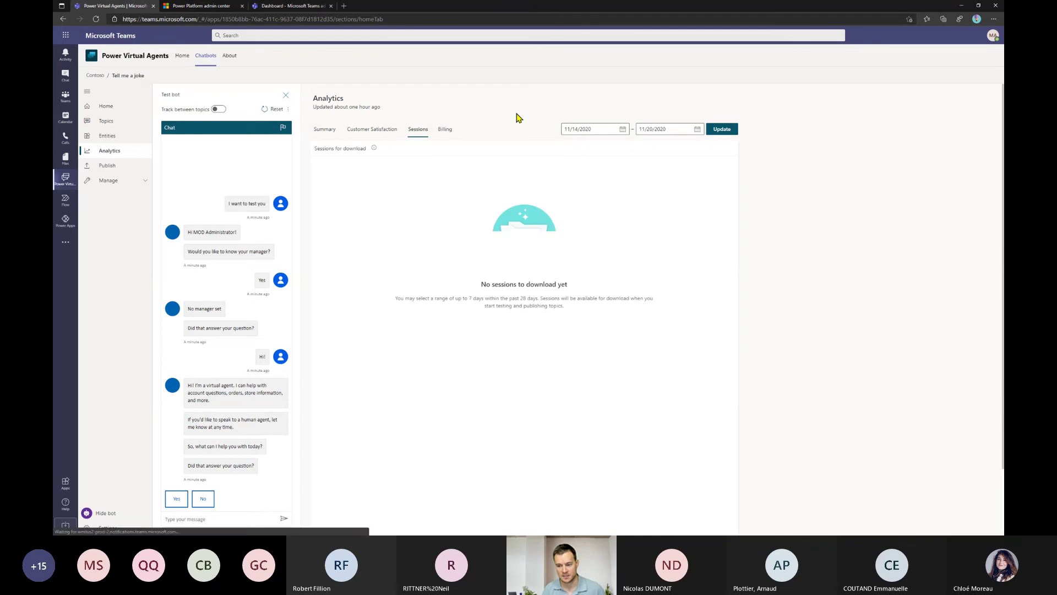
click(446, 130)
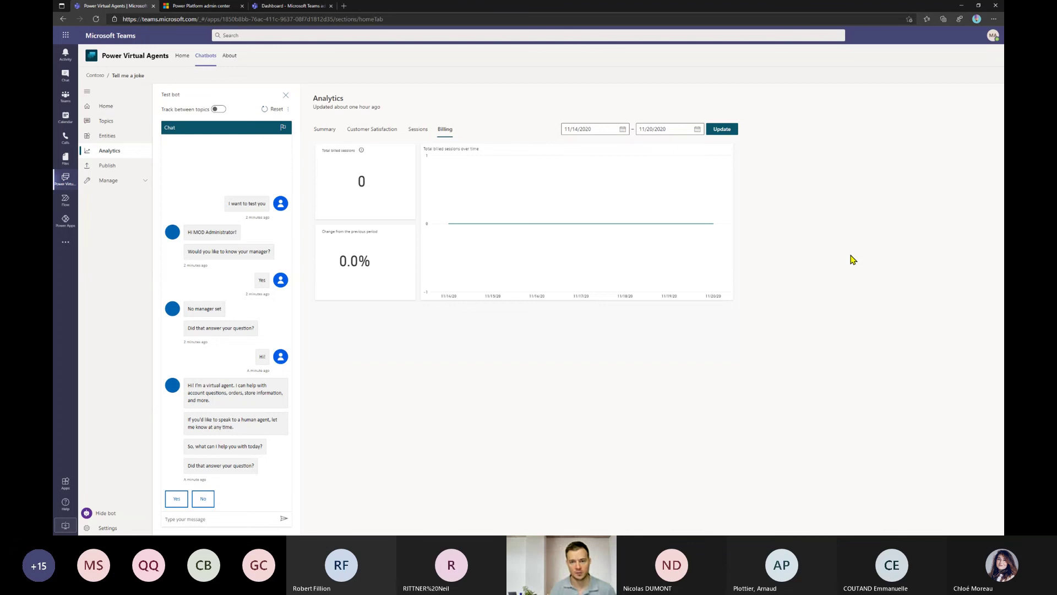
Publish the bot's latest content and confirm the publication.
click(105, 170)
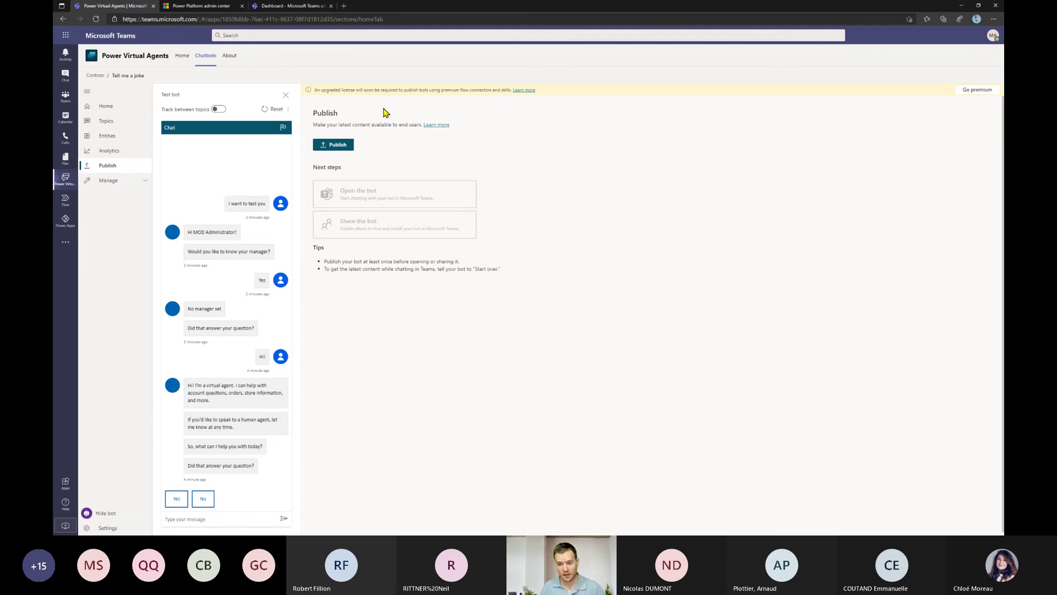
click(333, 145)
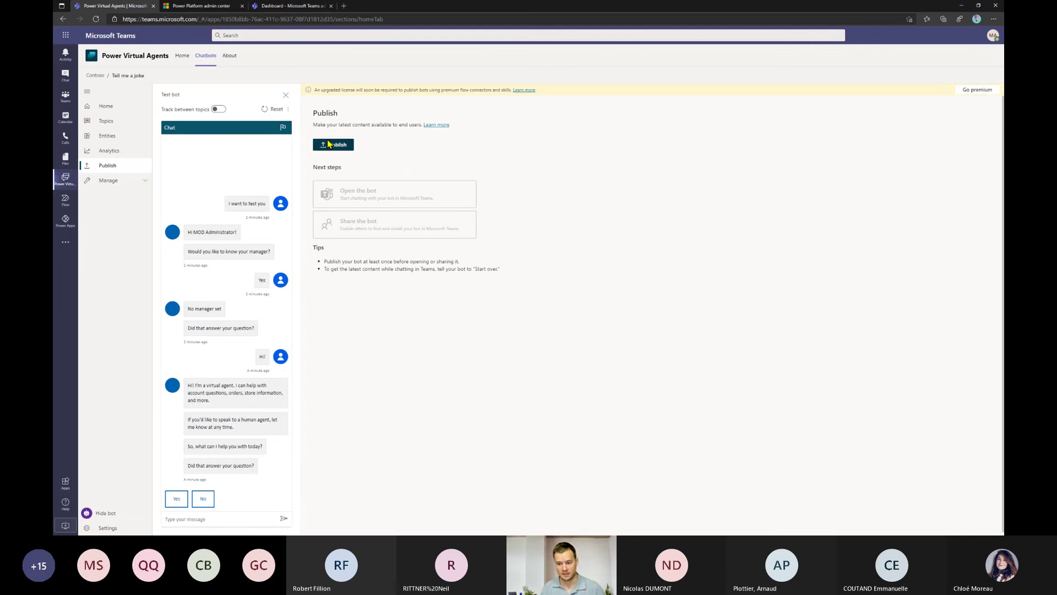
click(536, 312)
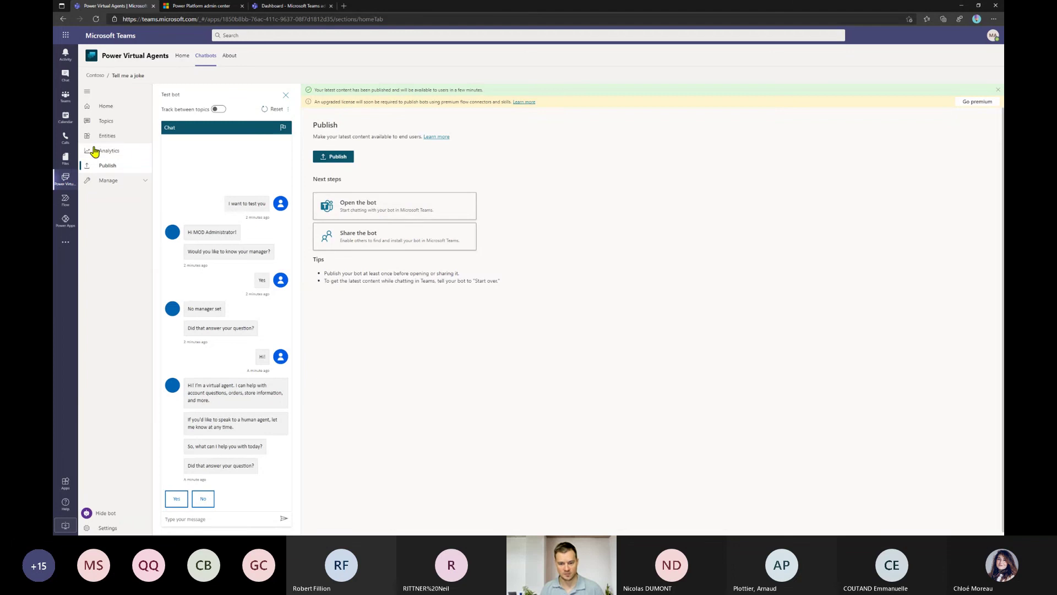
Examine the bot's Teams sharing options and the Manage apps page in the Teams admin center, then return and close the sharing options.
click(358, 235)
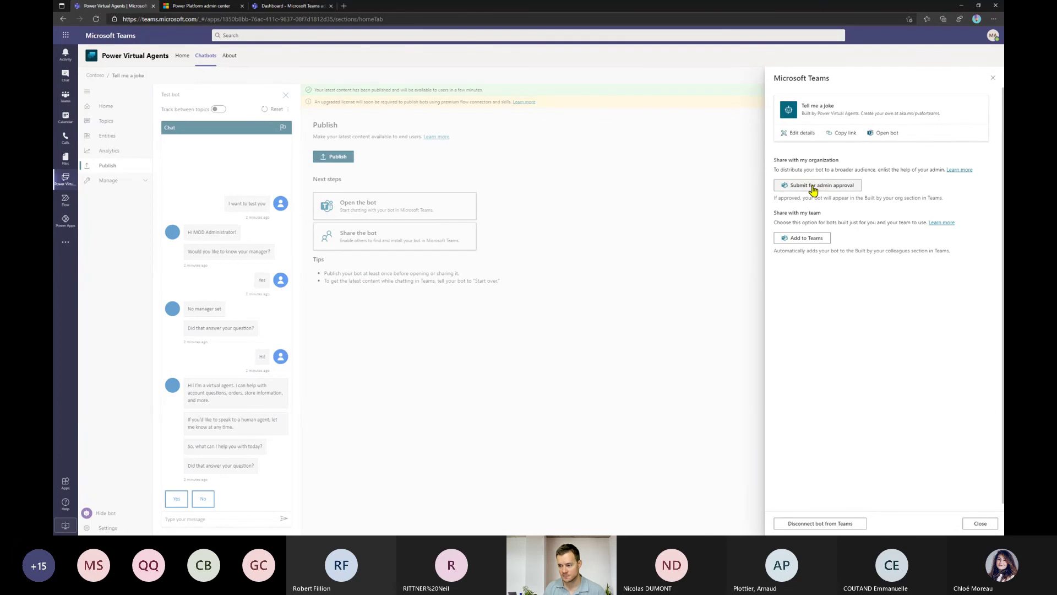
click(290, 7)
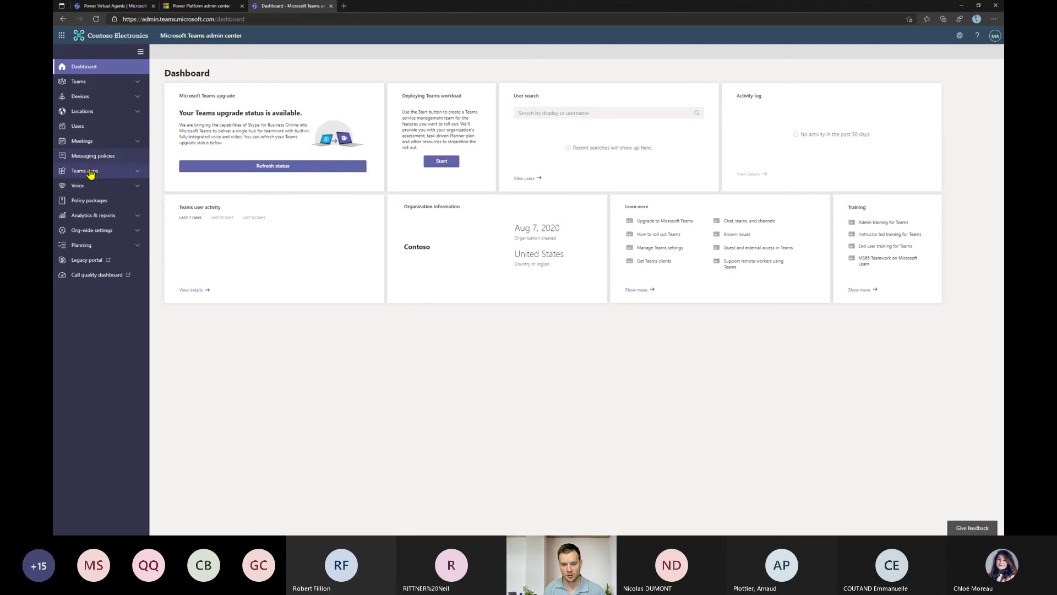
click(90, 171)
click(95, 186)
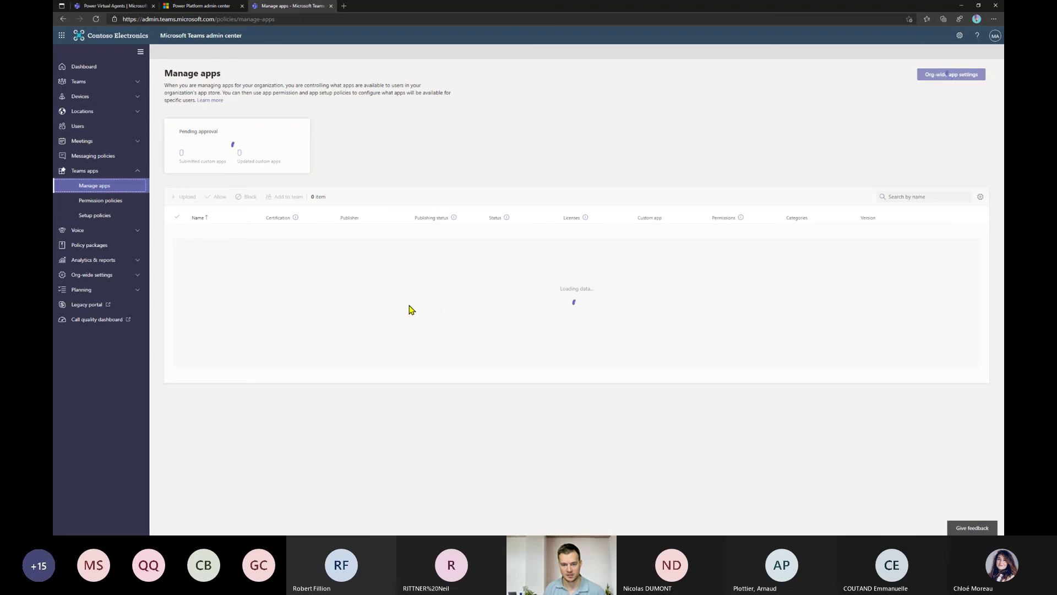
click(117, 6)
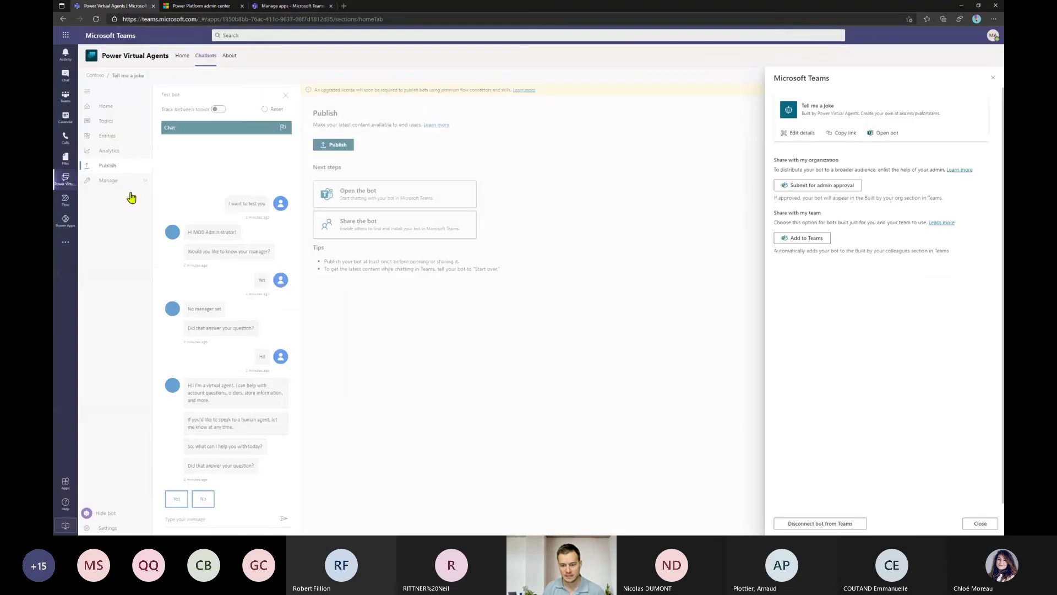
click(987, 82)
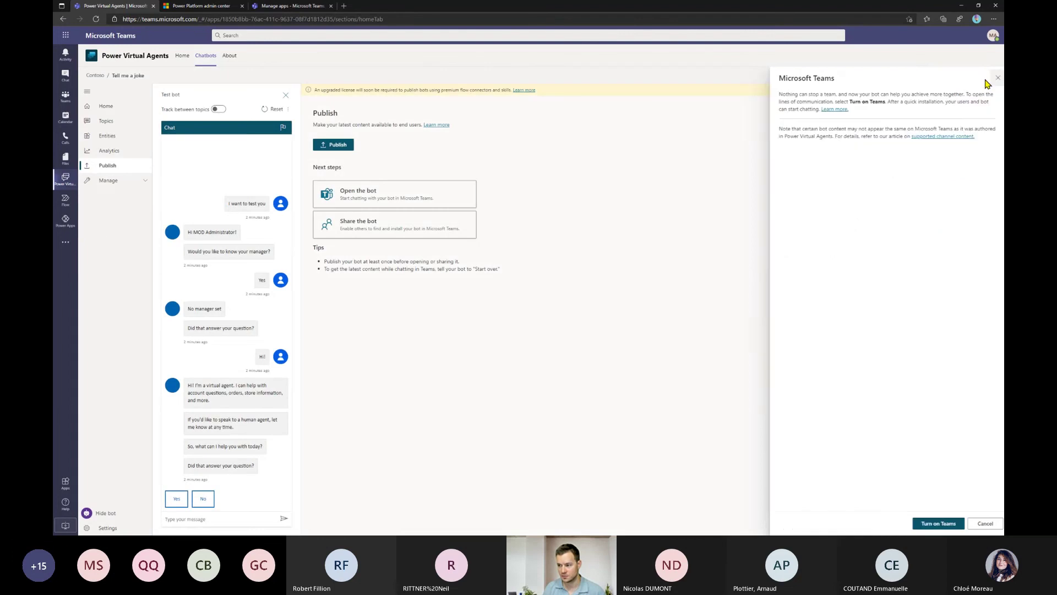
View the bot's management details and its available channels, leaving the details page without saving.
click(108, 181)
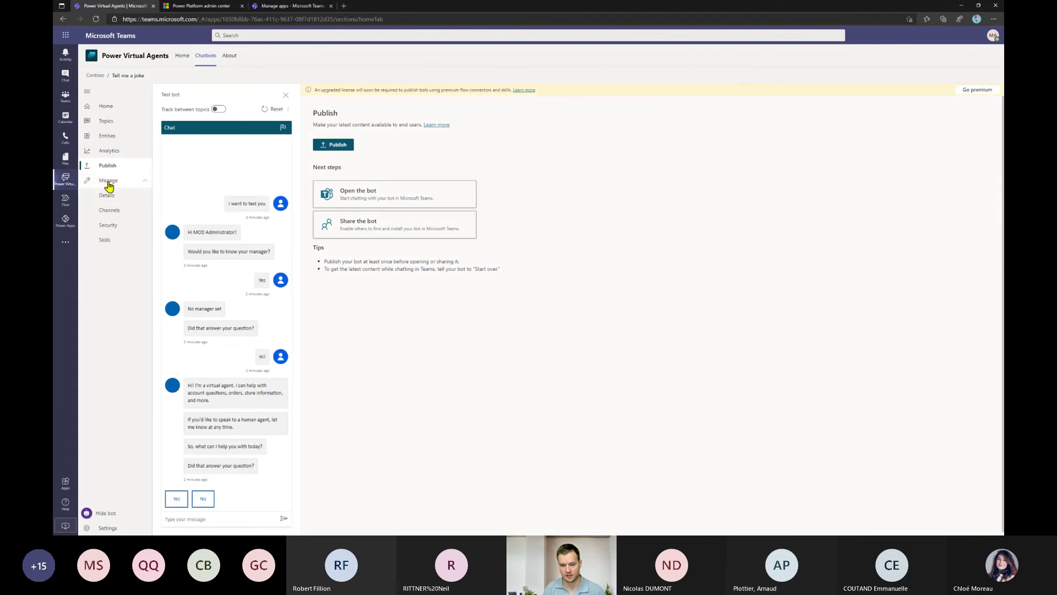
click(107, 196)
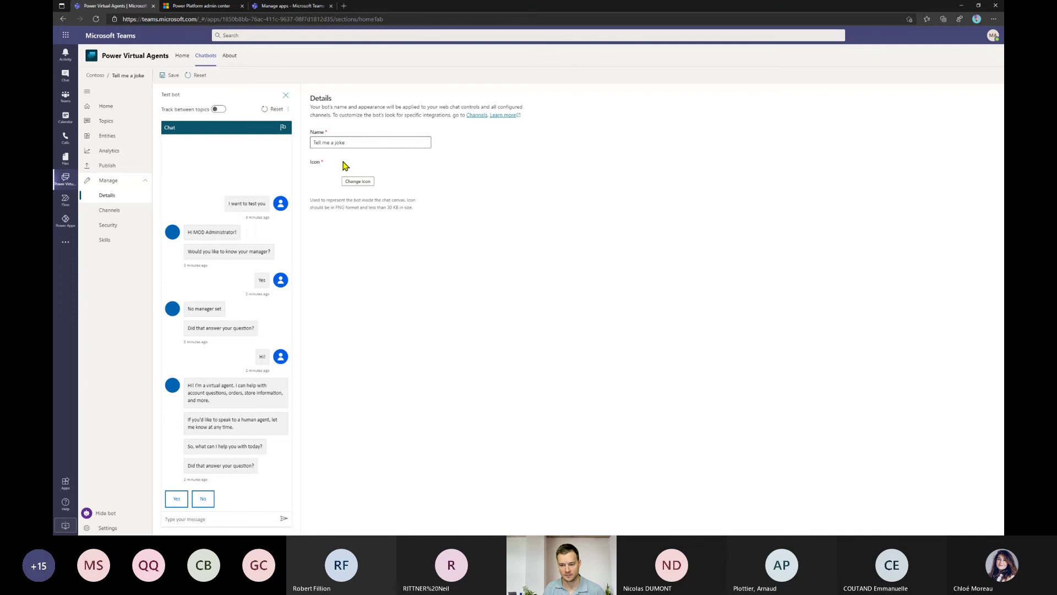
click(119, 228)
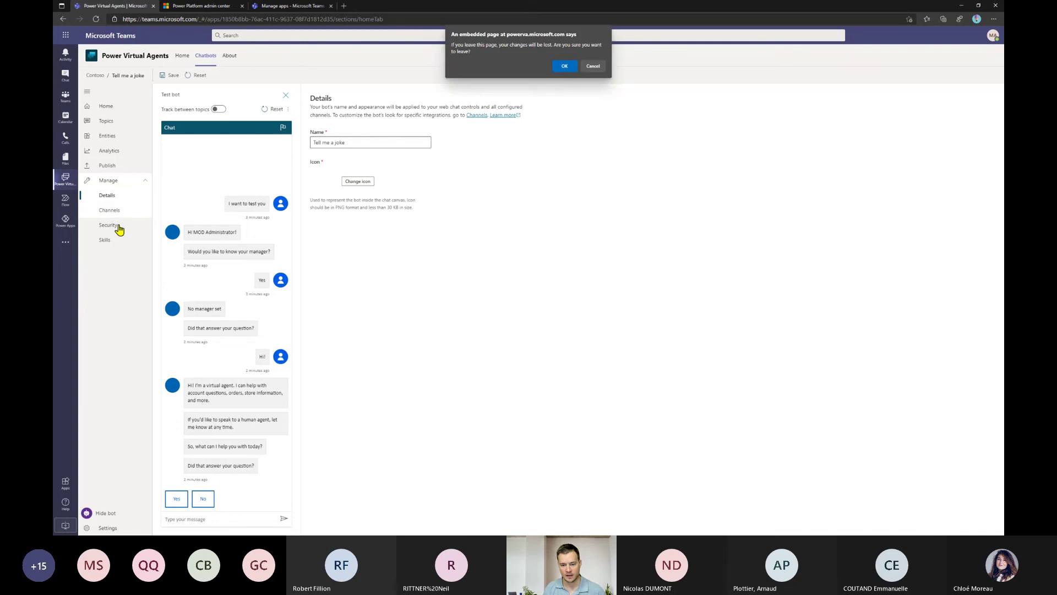
click(564, 66)
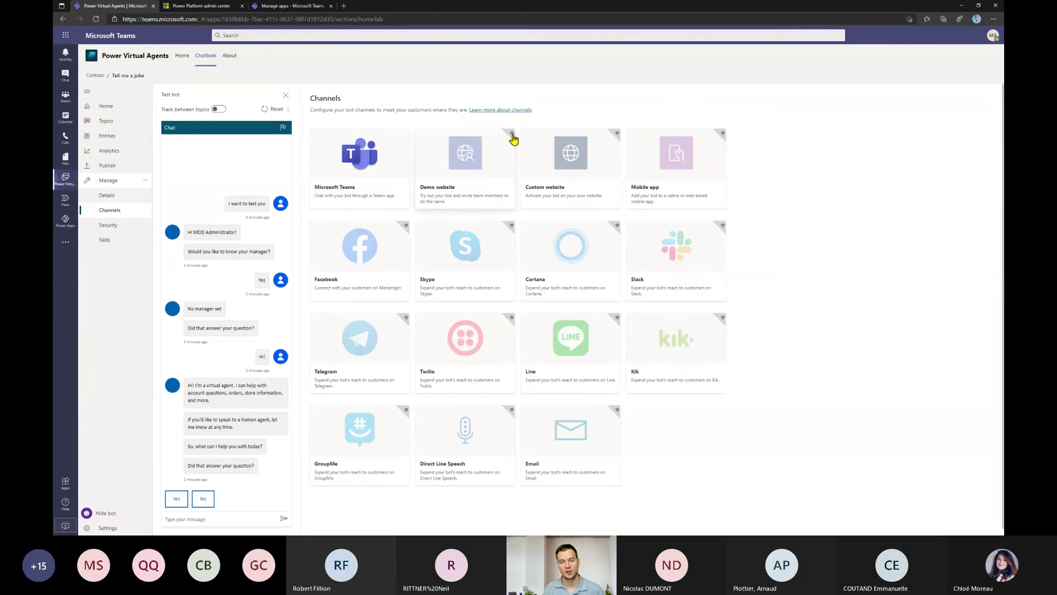
Go to the bot's security settings and review the Access options for who can find and use it.
click(112, 226)
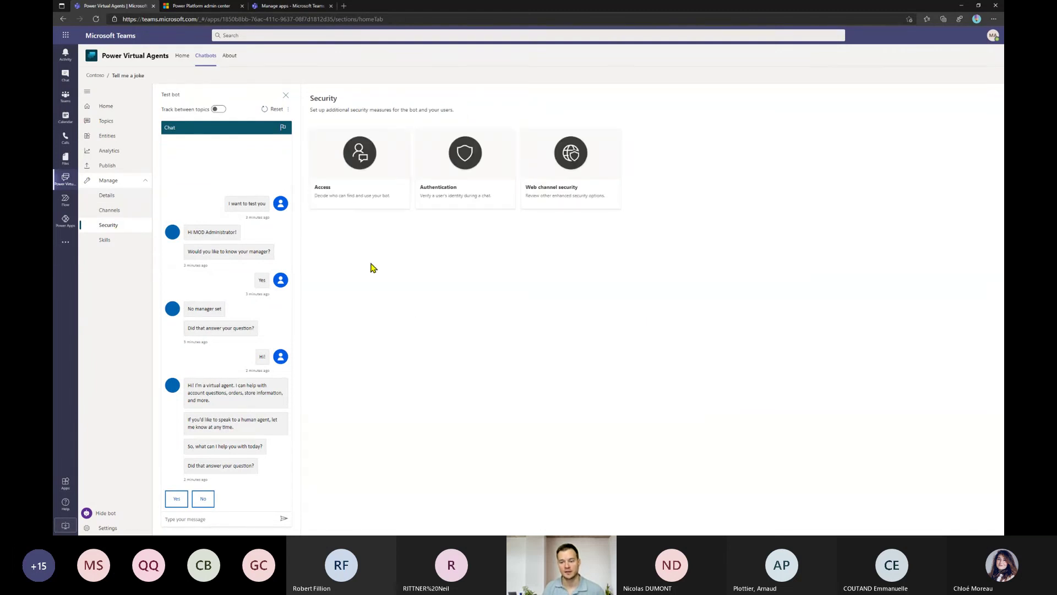
click(345, 189)
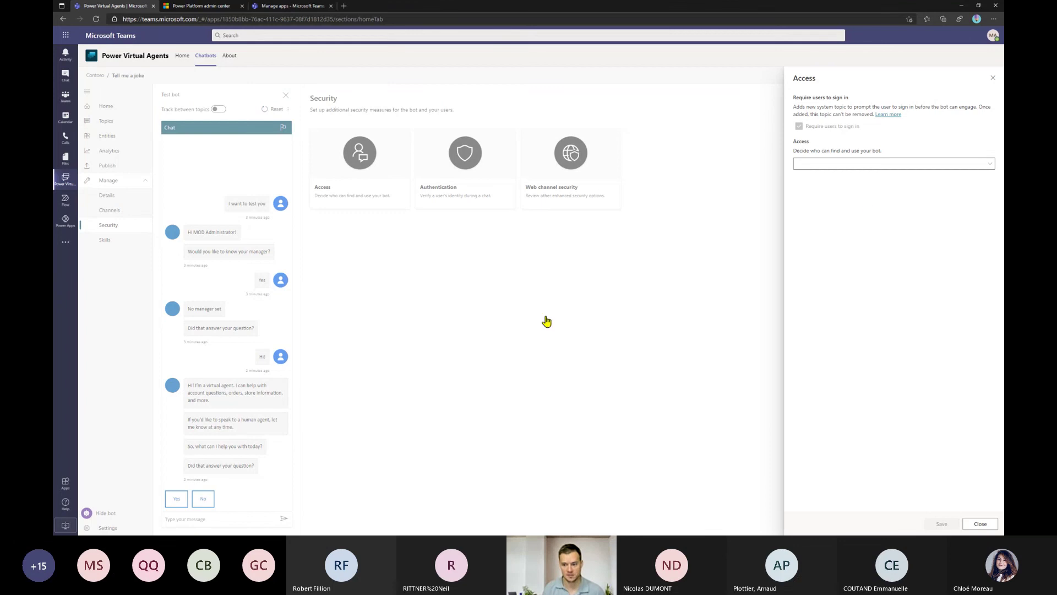
click(993, 77)
Examine the fields of the Manual (for any channel including Teams) authentication option, discard the change, and view the bot's skills.
click(472, 171)
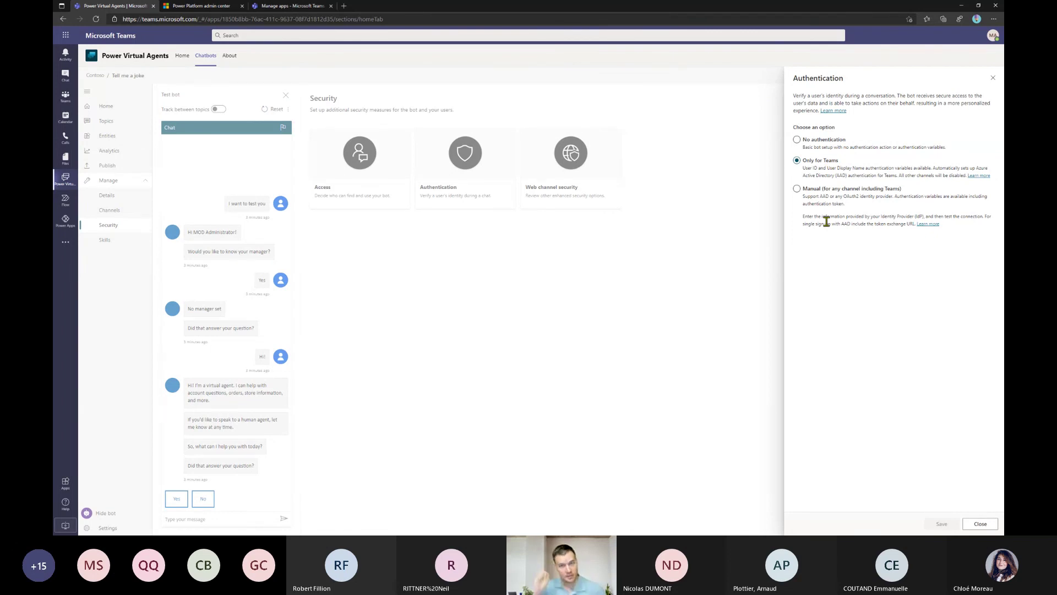
click(838, 190)
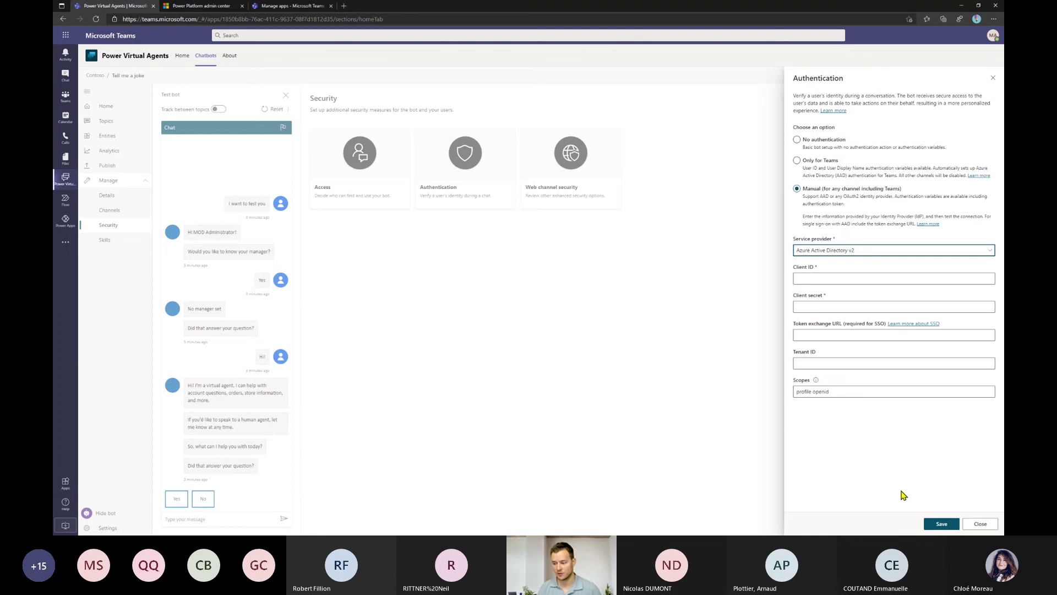
click(986, 525)
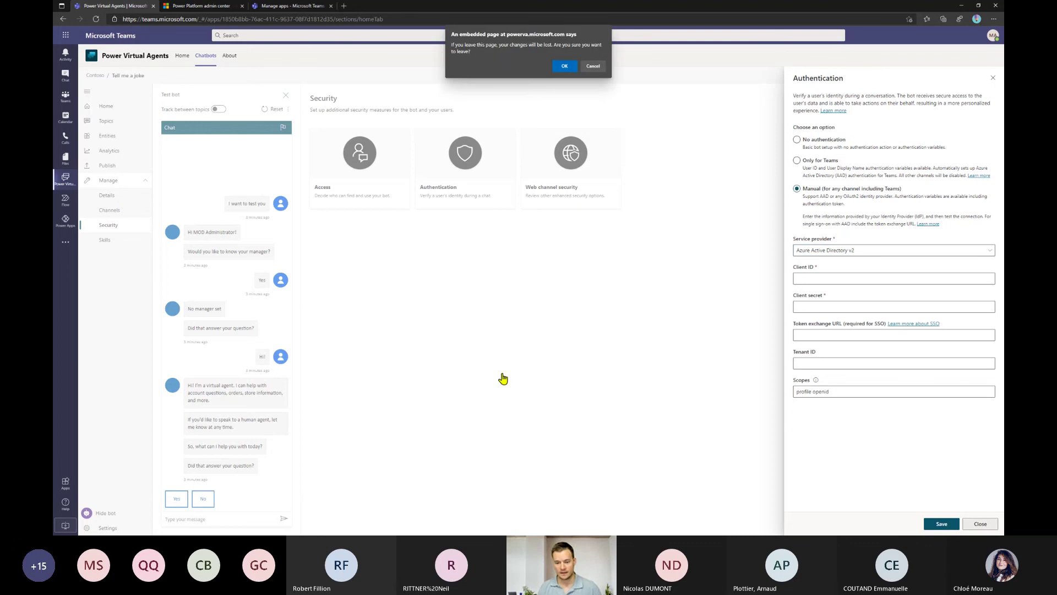
click(564, 65)
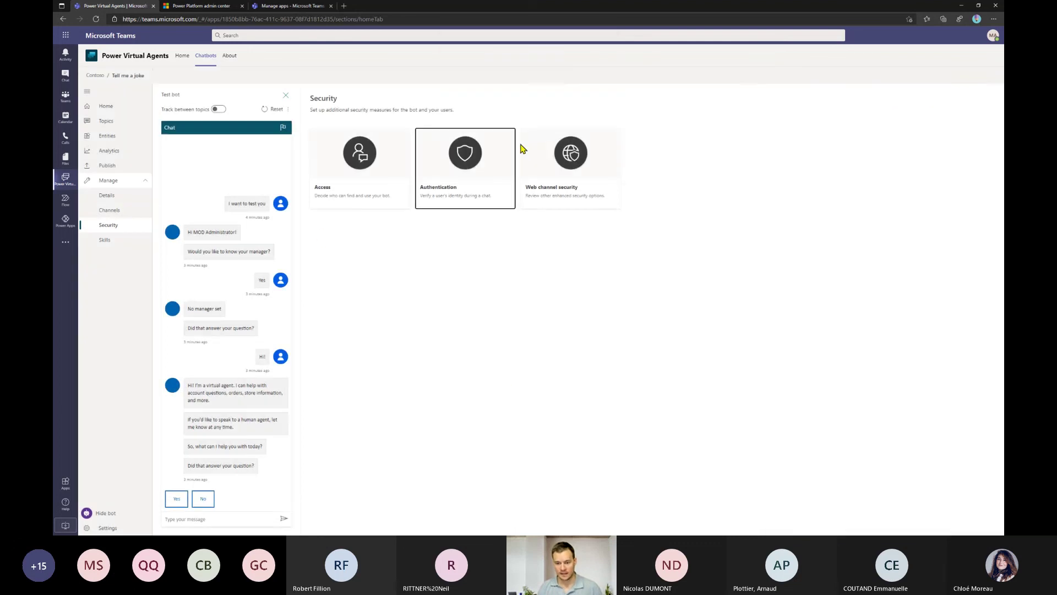
click(116, 241)
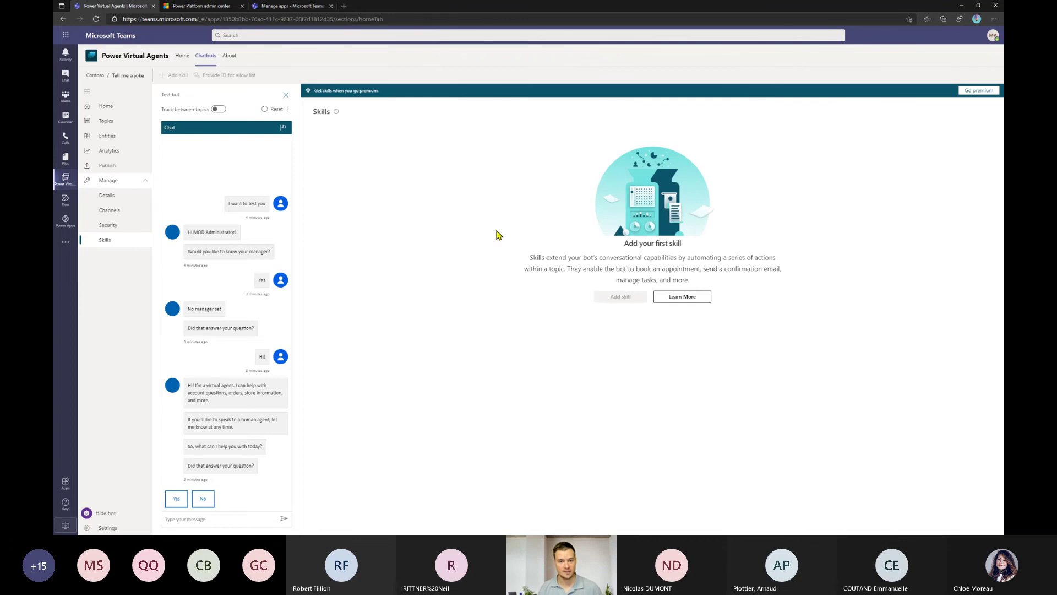